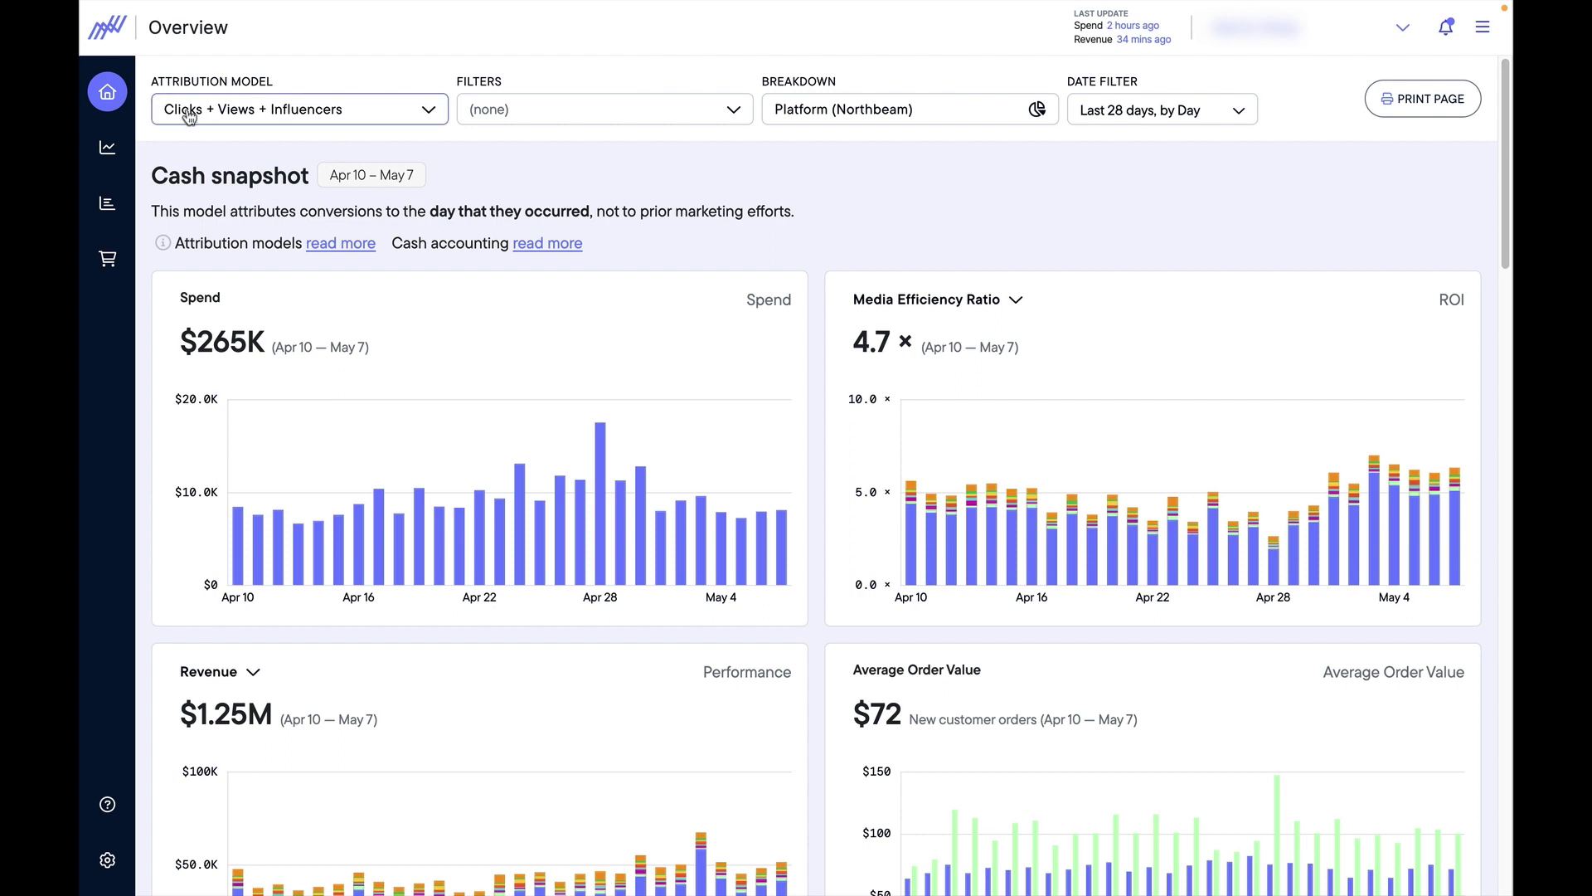
Leave the attribution model unchanged, then scroll past the Spend, MER, Revenue and AOV charts to the Breakdown table
{"action": "left_click", "coordinate": [313, 119]}
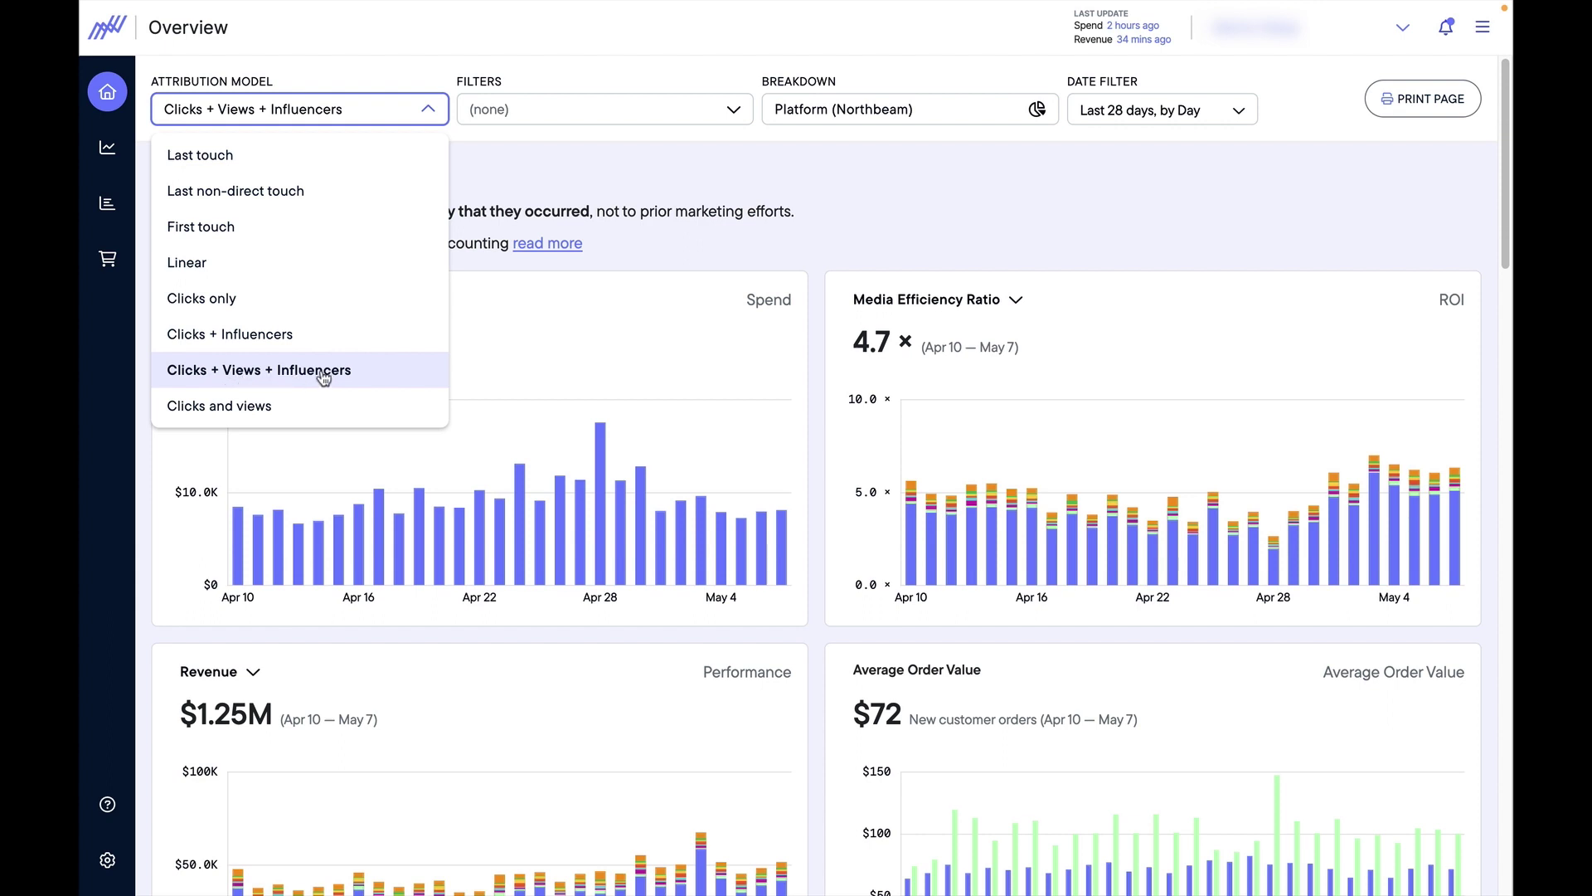
{"action": "left_click", "coordinate": [907, 242]}
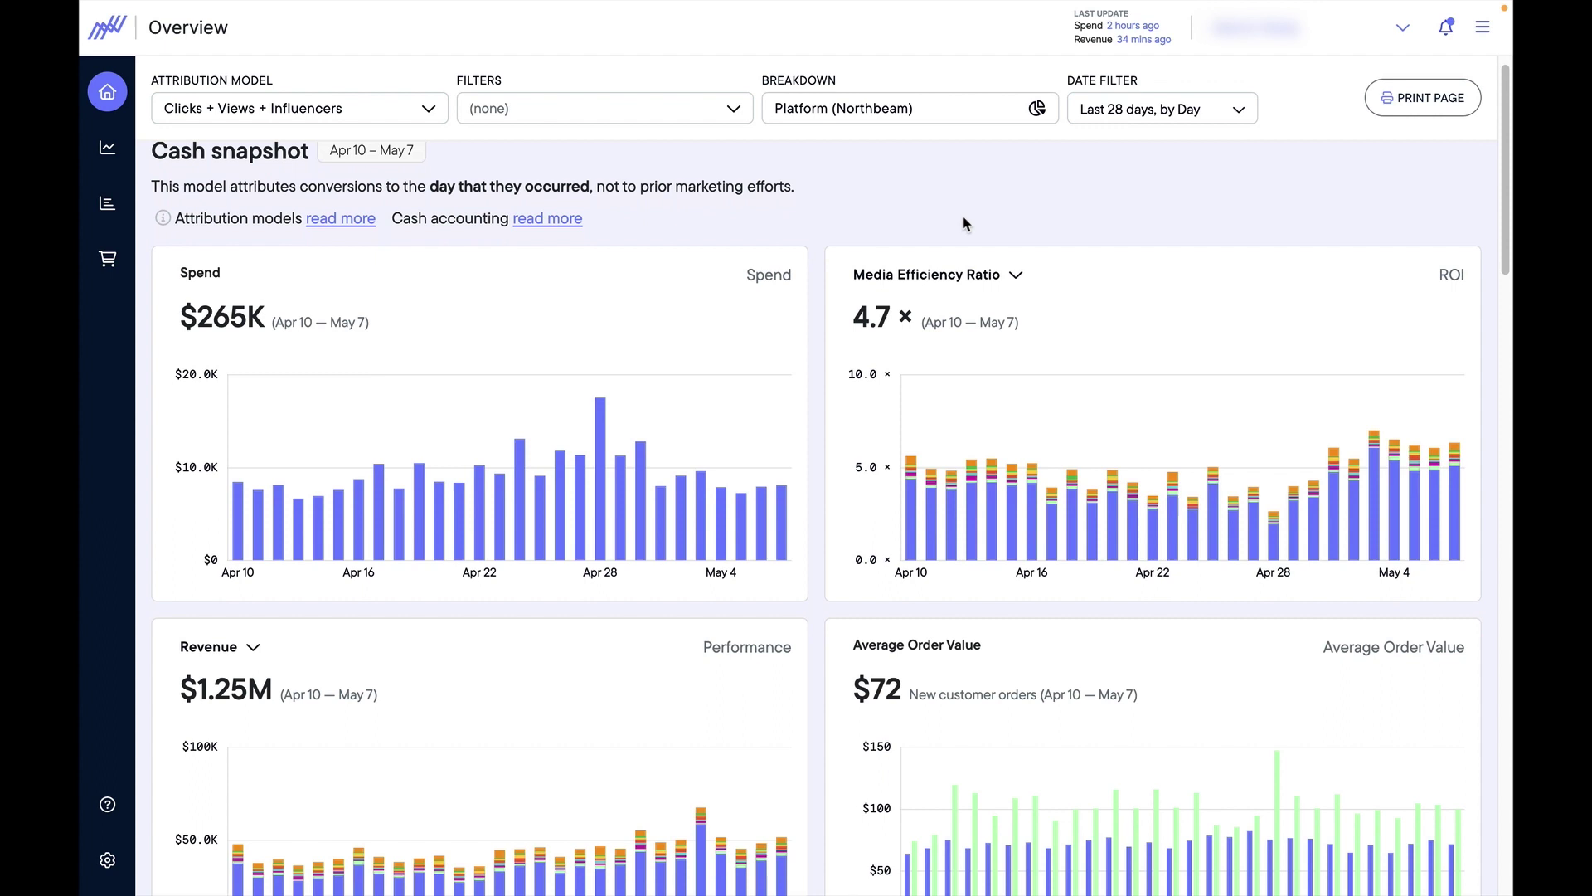
{"action": "scroll", "coordinate": [966, 222], "scroll_direction": "down", "scroll_amount": 1}
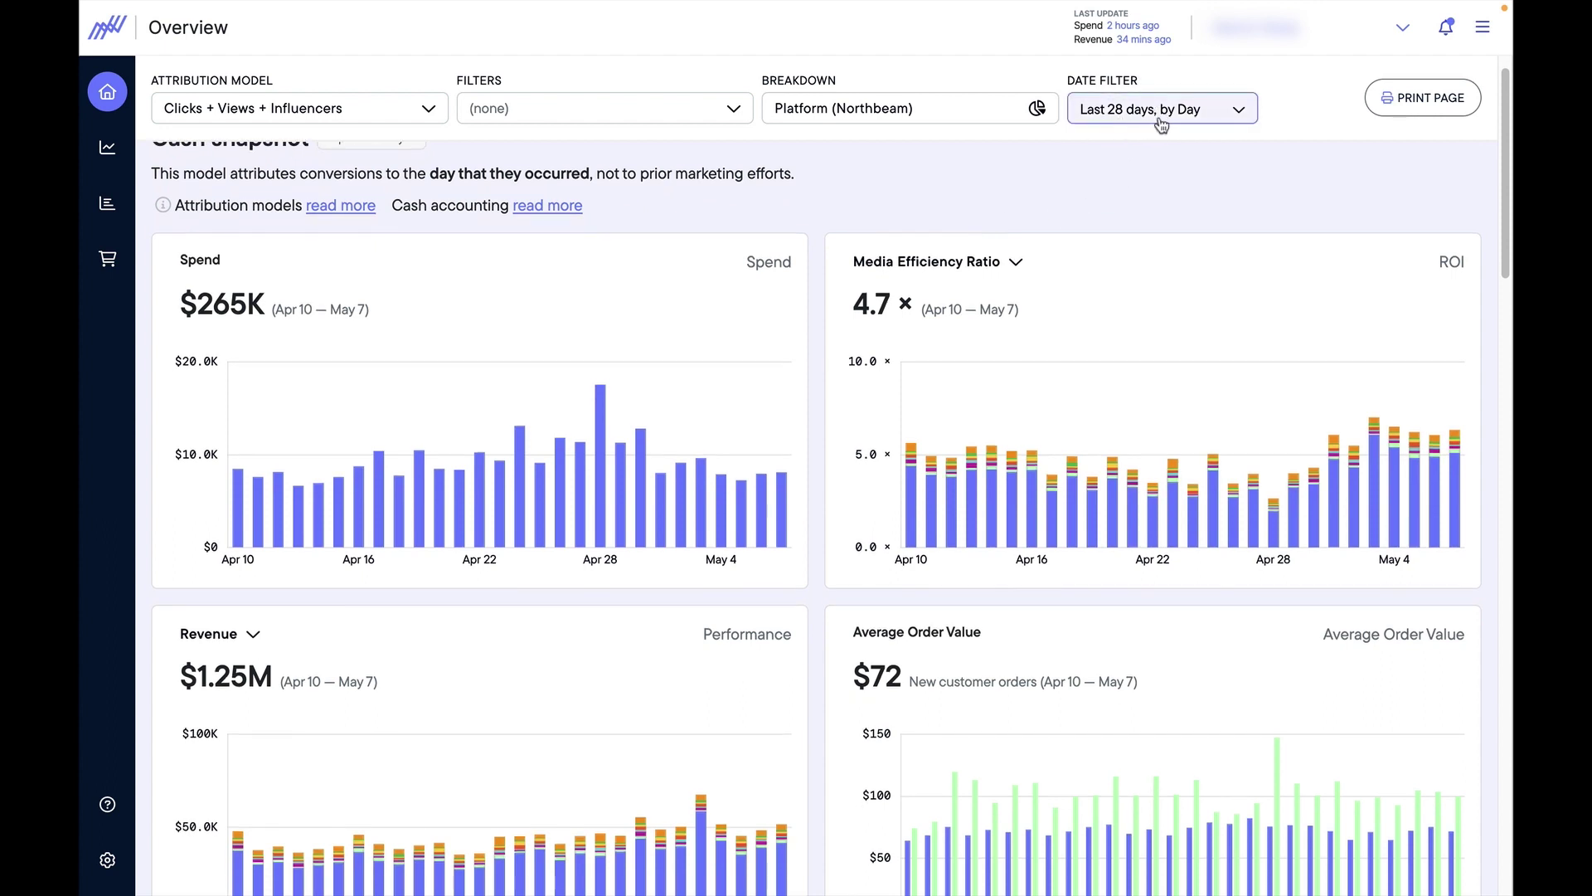
{"action": "scroll", "coordinate": [995, 158], "scroll_direction": "down", "scroll_amount": 2}
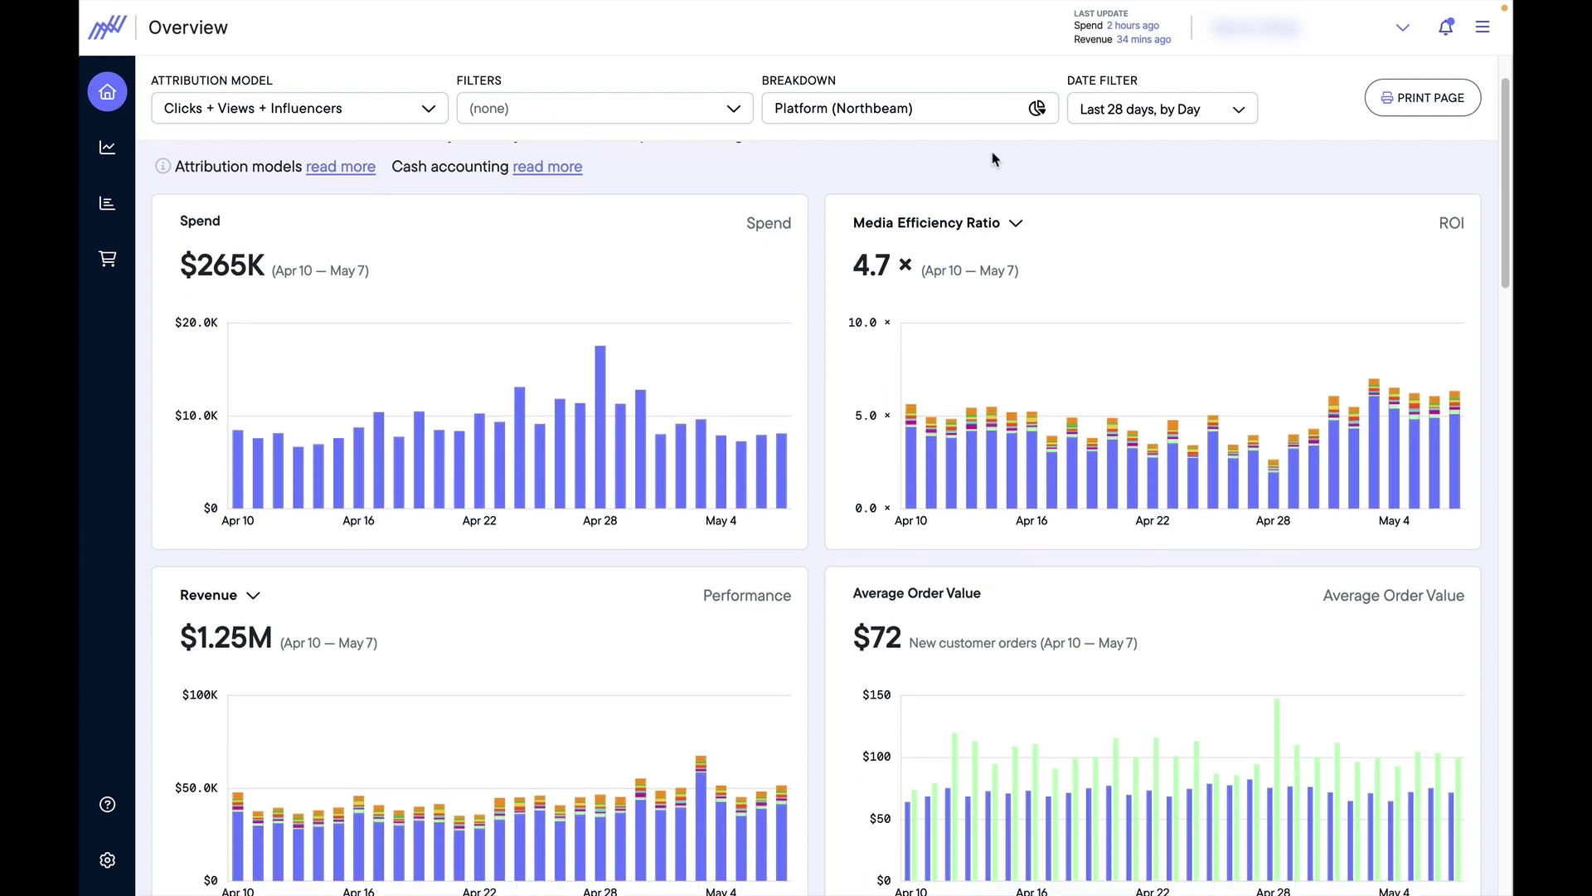
{"action": "scroll", "coordinate": [994, 158], "scroll_direction": "down", "scroll_amount": 1}
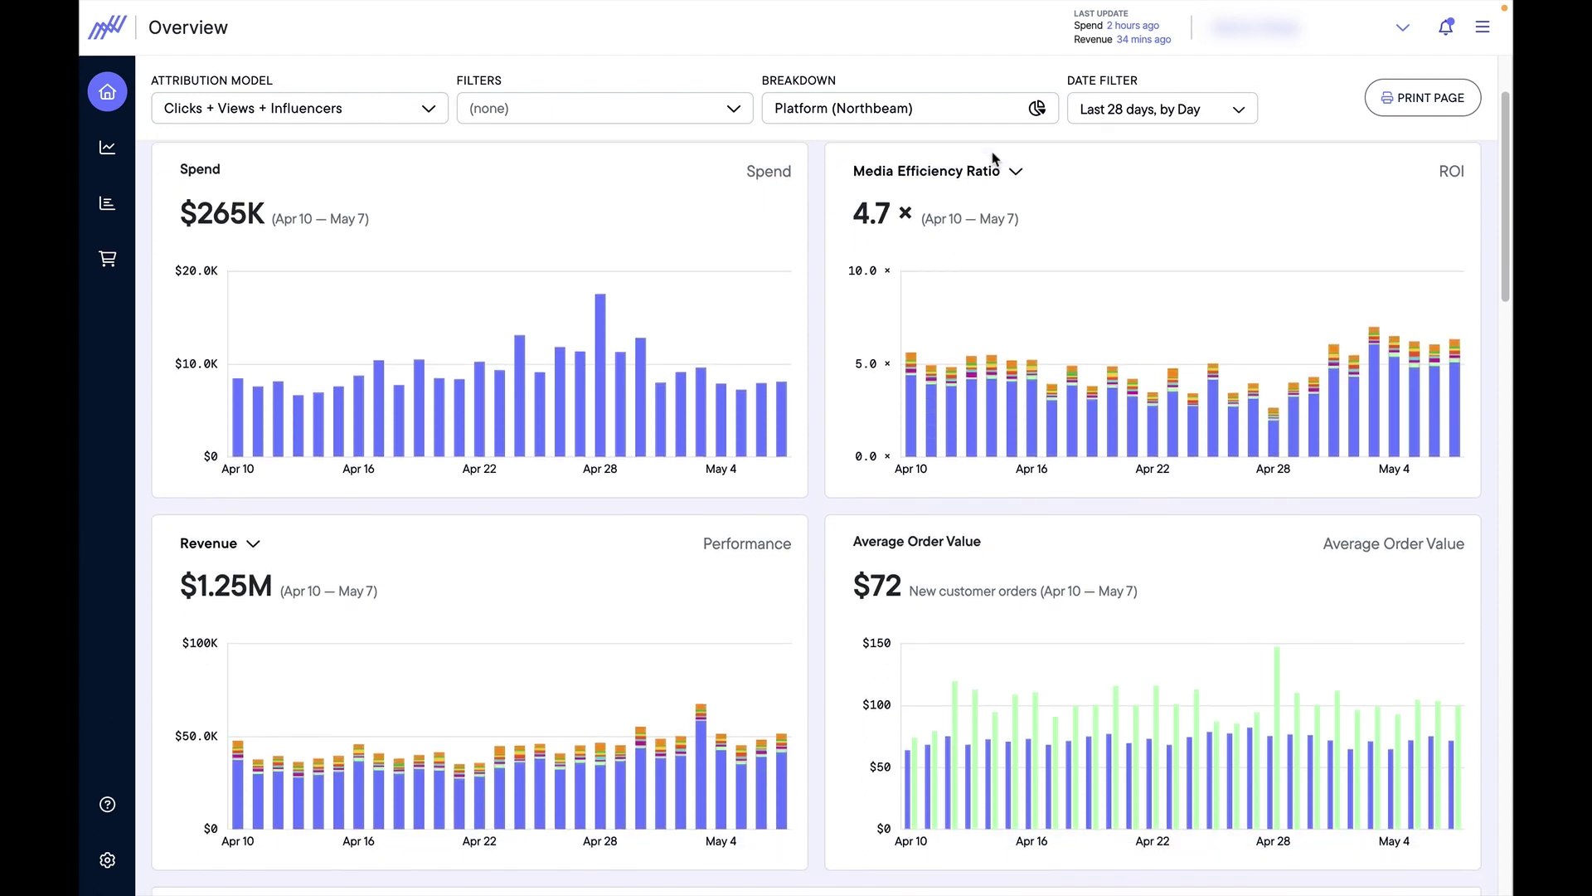
{"action": "scroll", "coordinate": [994, 158], "scroll_direction": "up", "scroll_amount": 1}
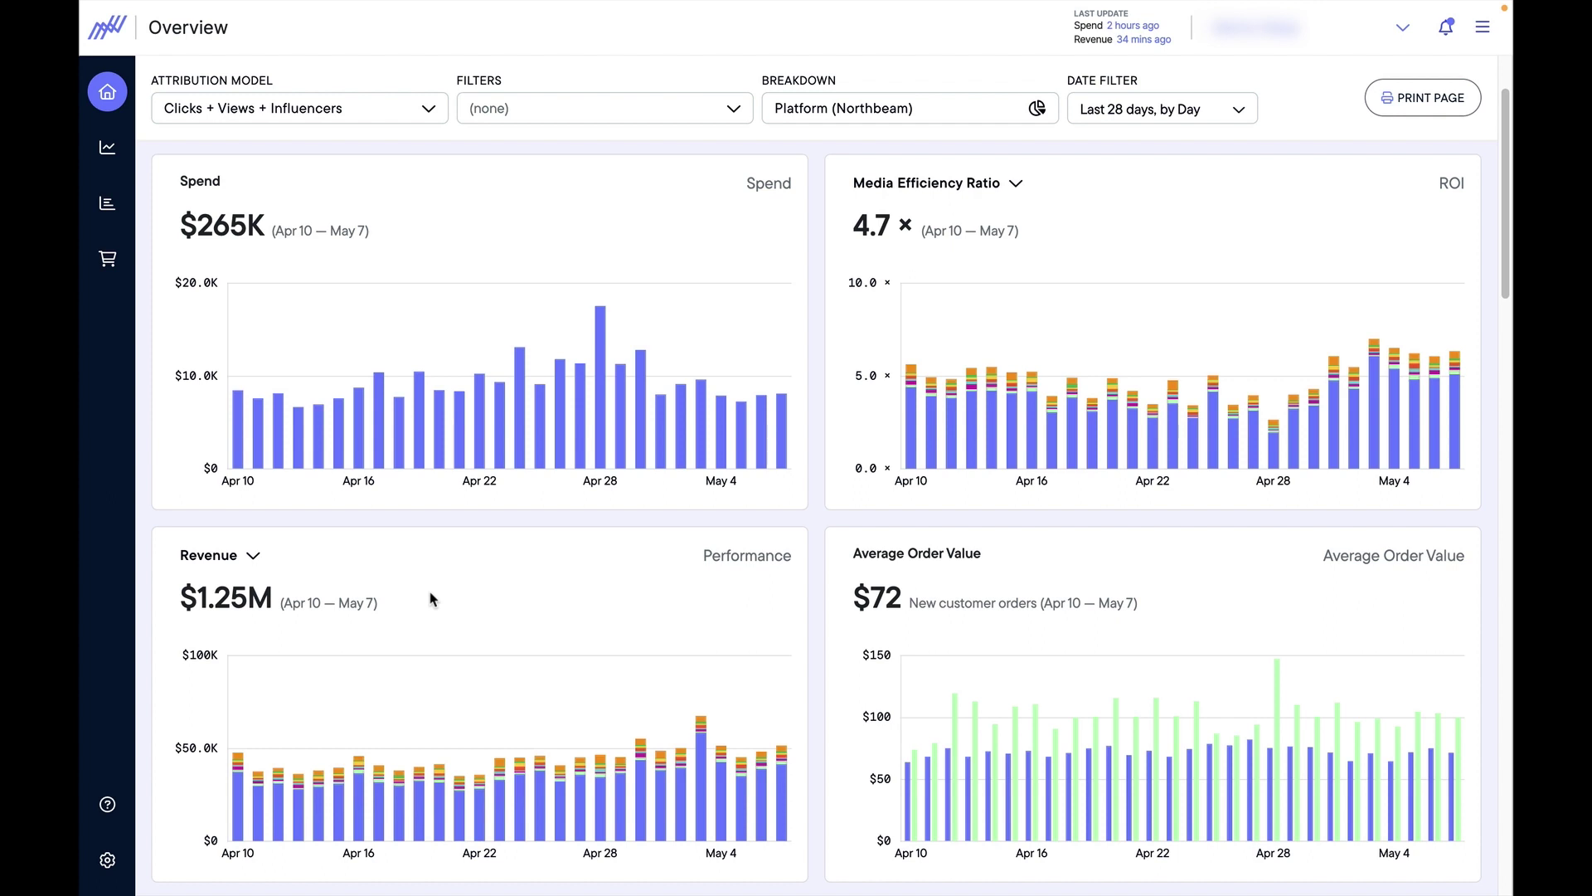
{"action": "scroll", "coordinate": [464, 415], "scroll_direction": "down", "scroll_amount": 1}
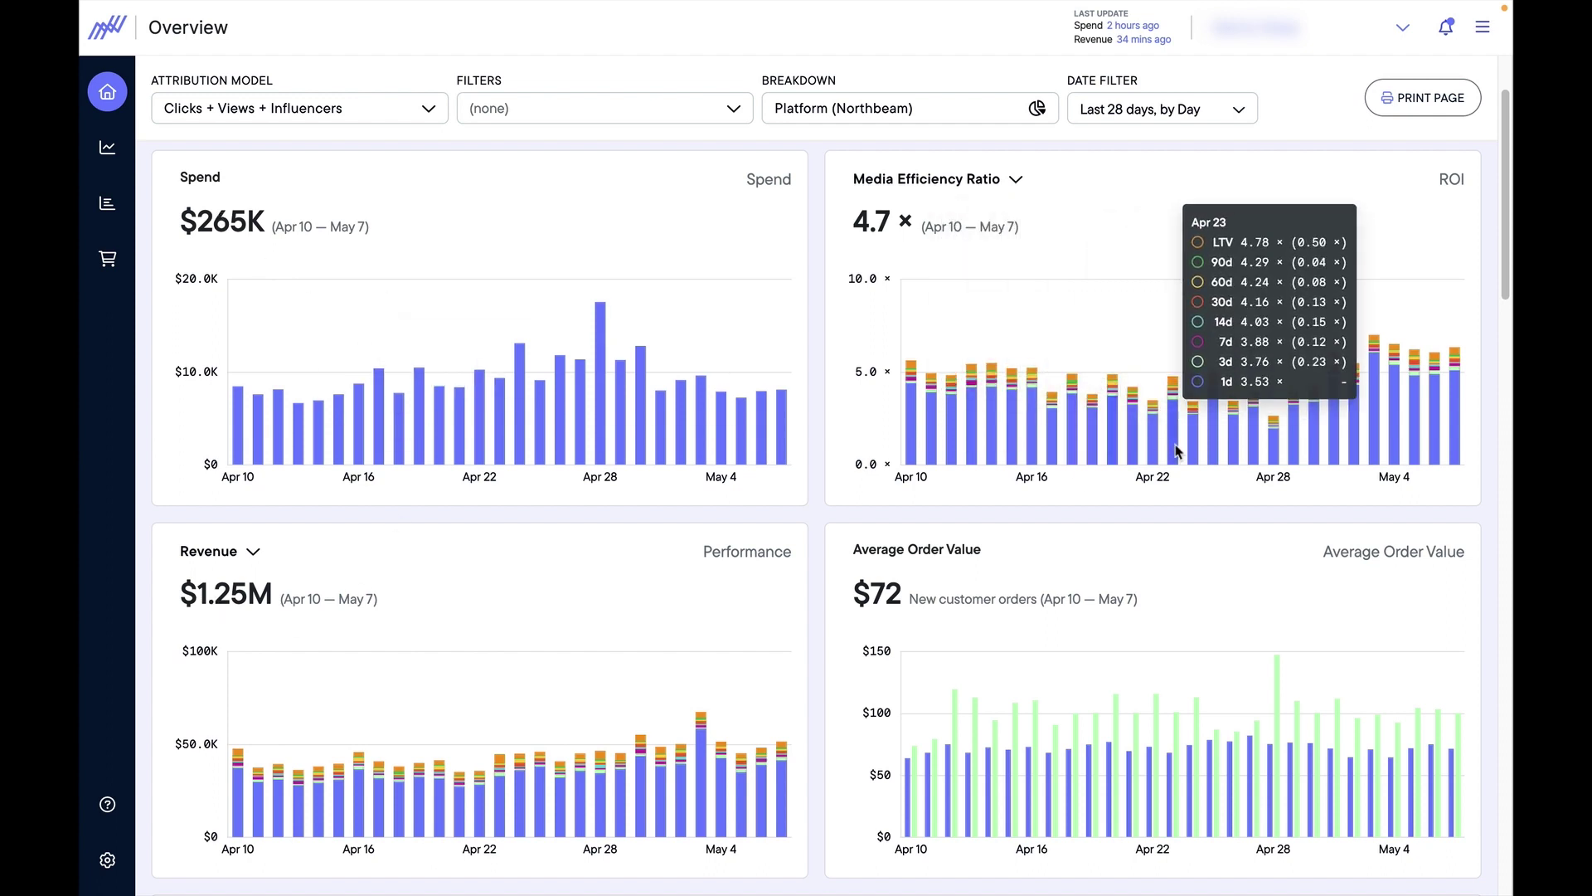
{"action": "scroll", "coordinate": [1331, 543], "scroll_direction": "down", "scroll_amount": 1}
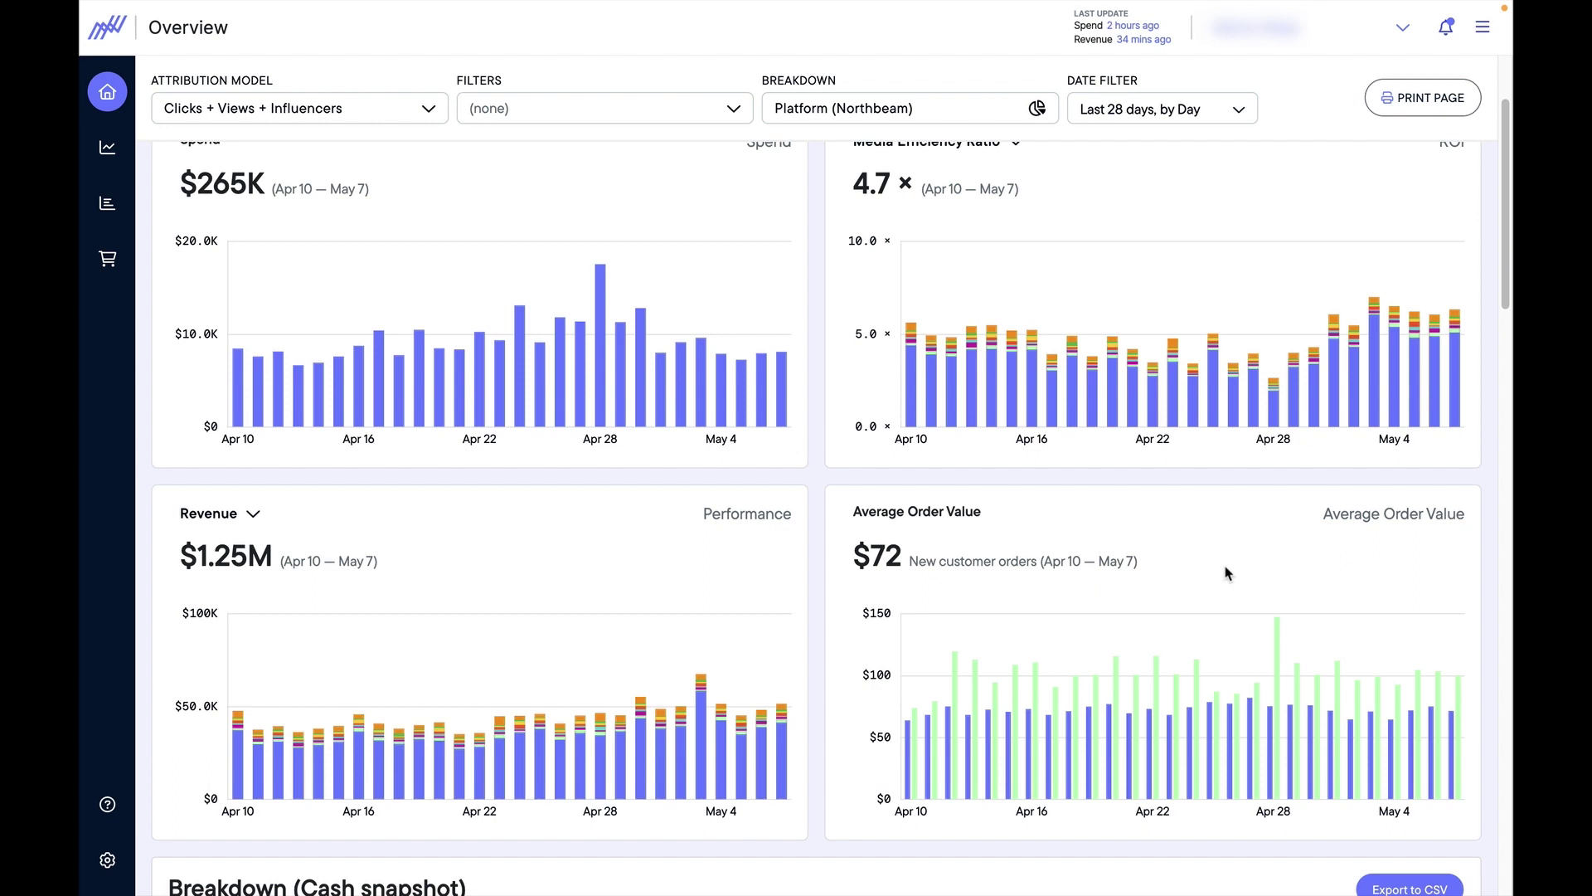
{"action": "scroll", "coordinate": [1228, 573], "scroll_direction": "down", "scroll_amount": 1}
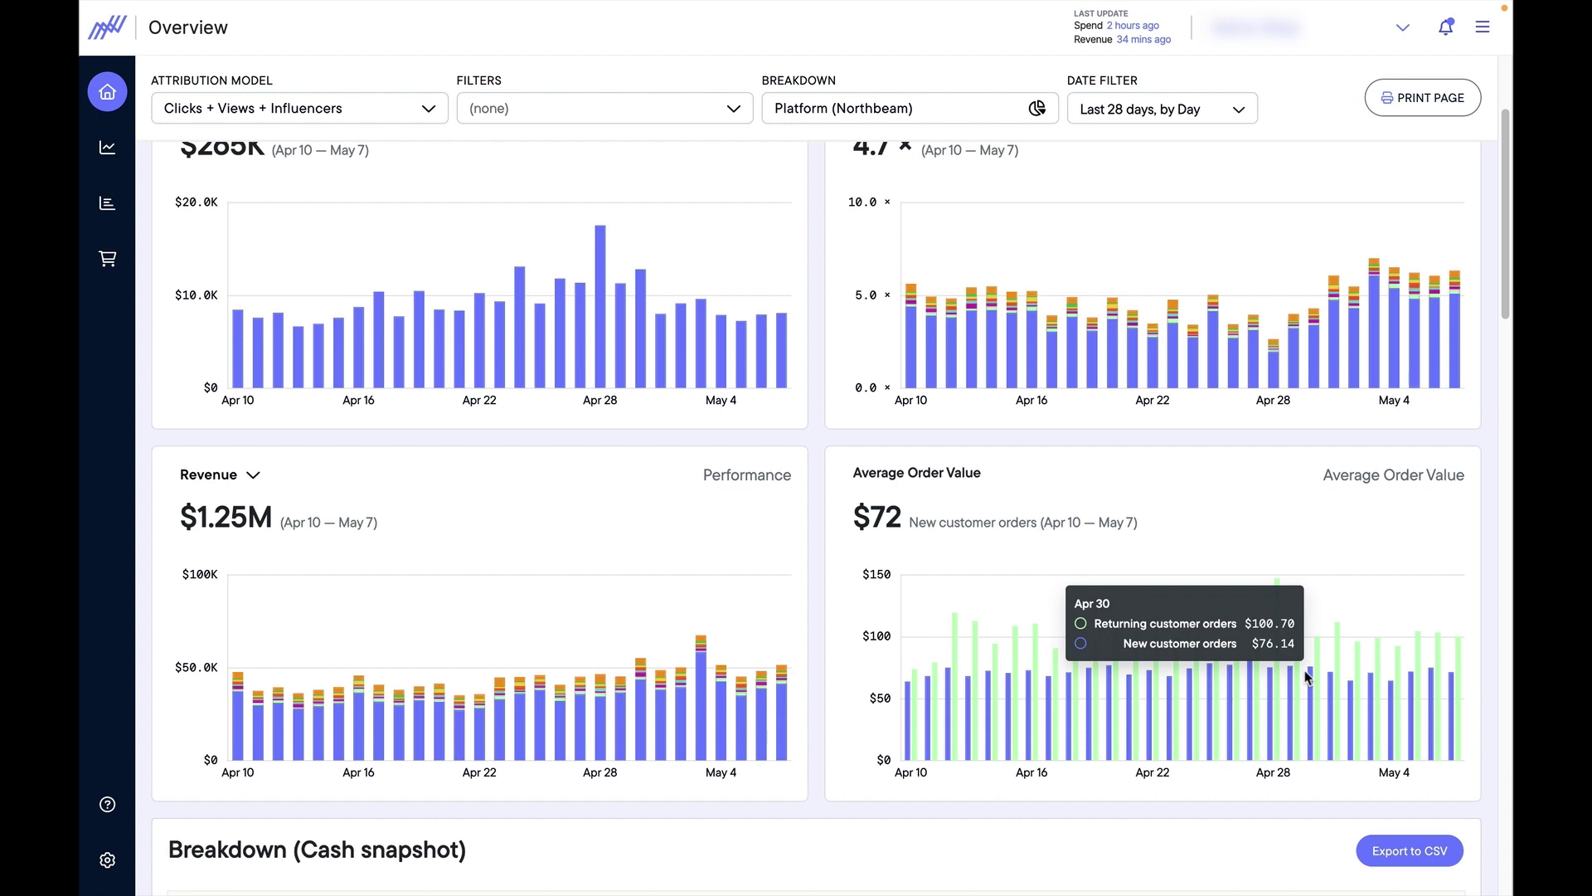
{"action": "scroll", "coordinate": [1307, 676], "scroll_direction": "down", "scroll_amount": 3}
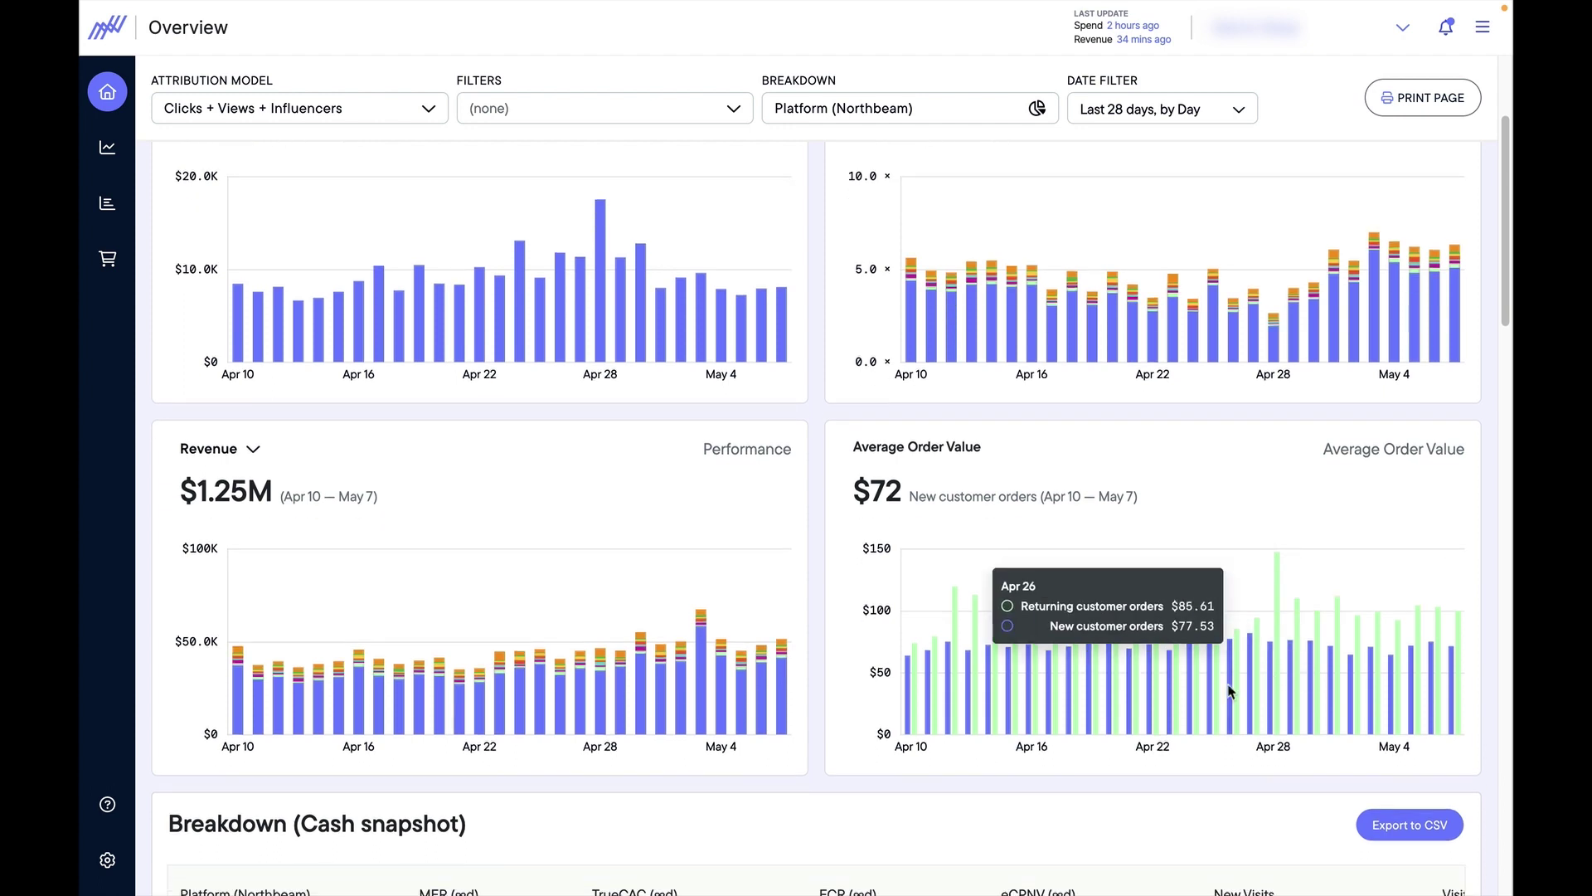
{"action": "scroll", "coordinate": [1168, 579], "scroll_direction": "down", "scroll_amount": 10}
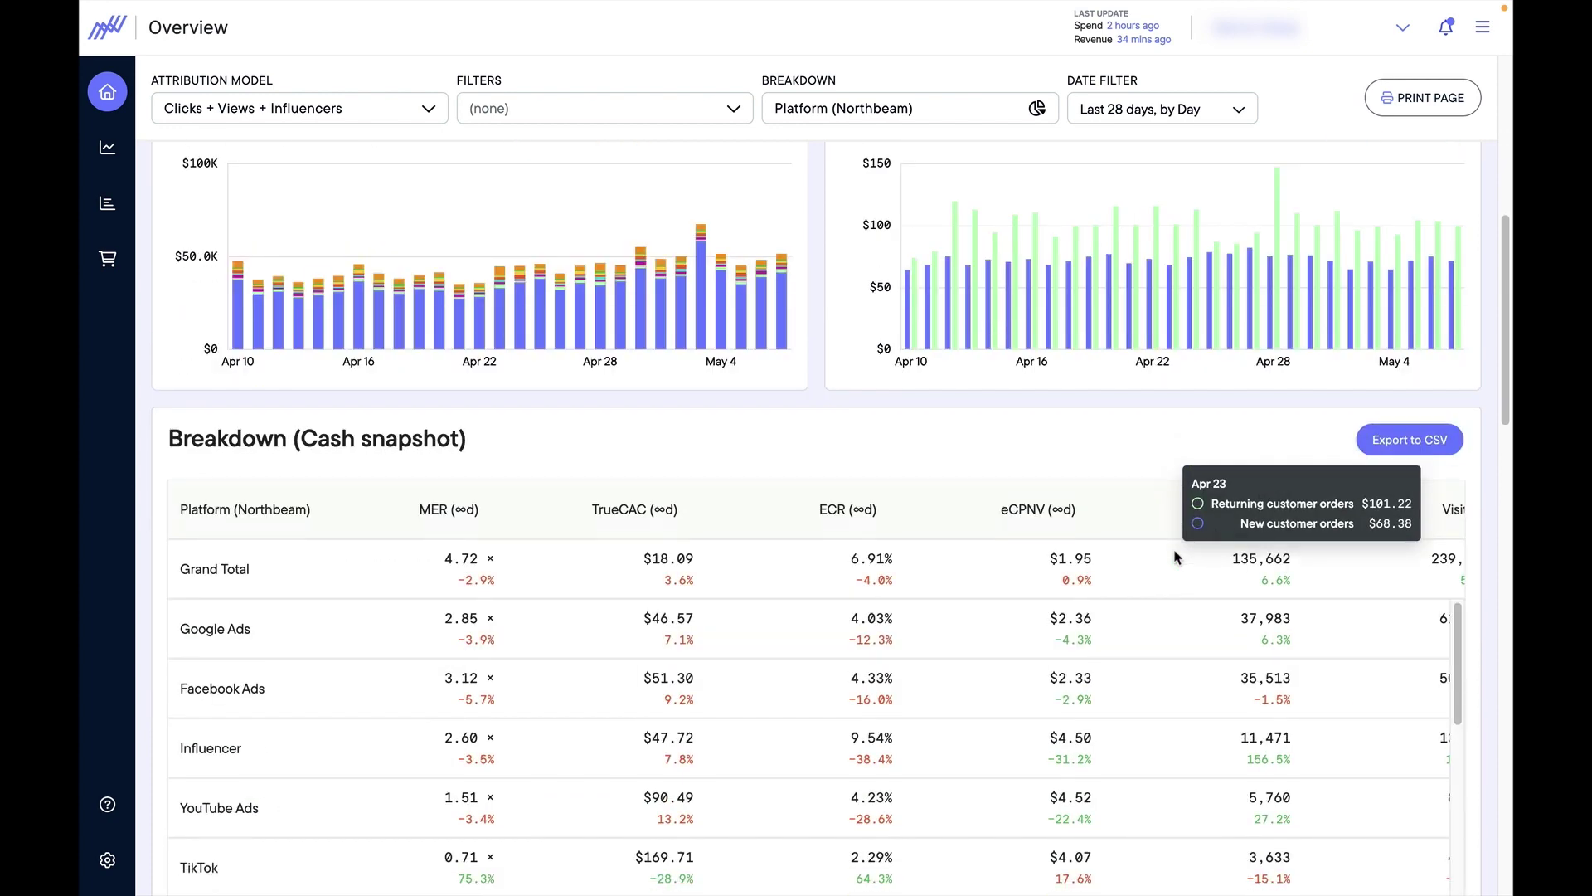
{"action": "scroll", "coordinate": [1174, 555], "scroll_direction": "down", "scroll_amount": 3}
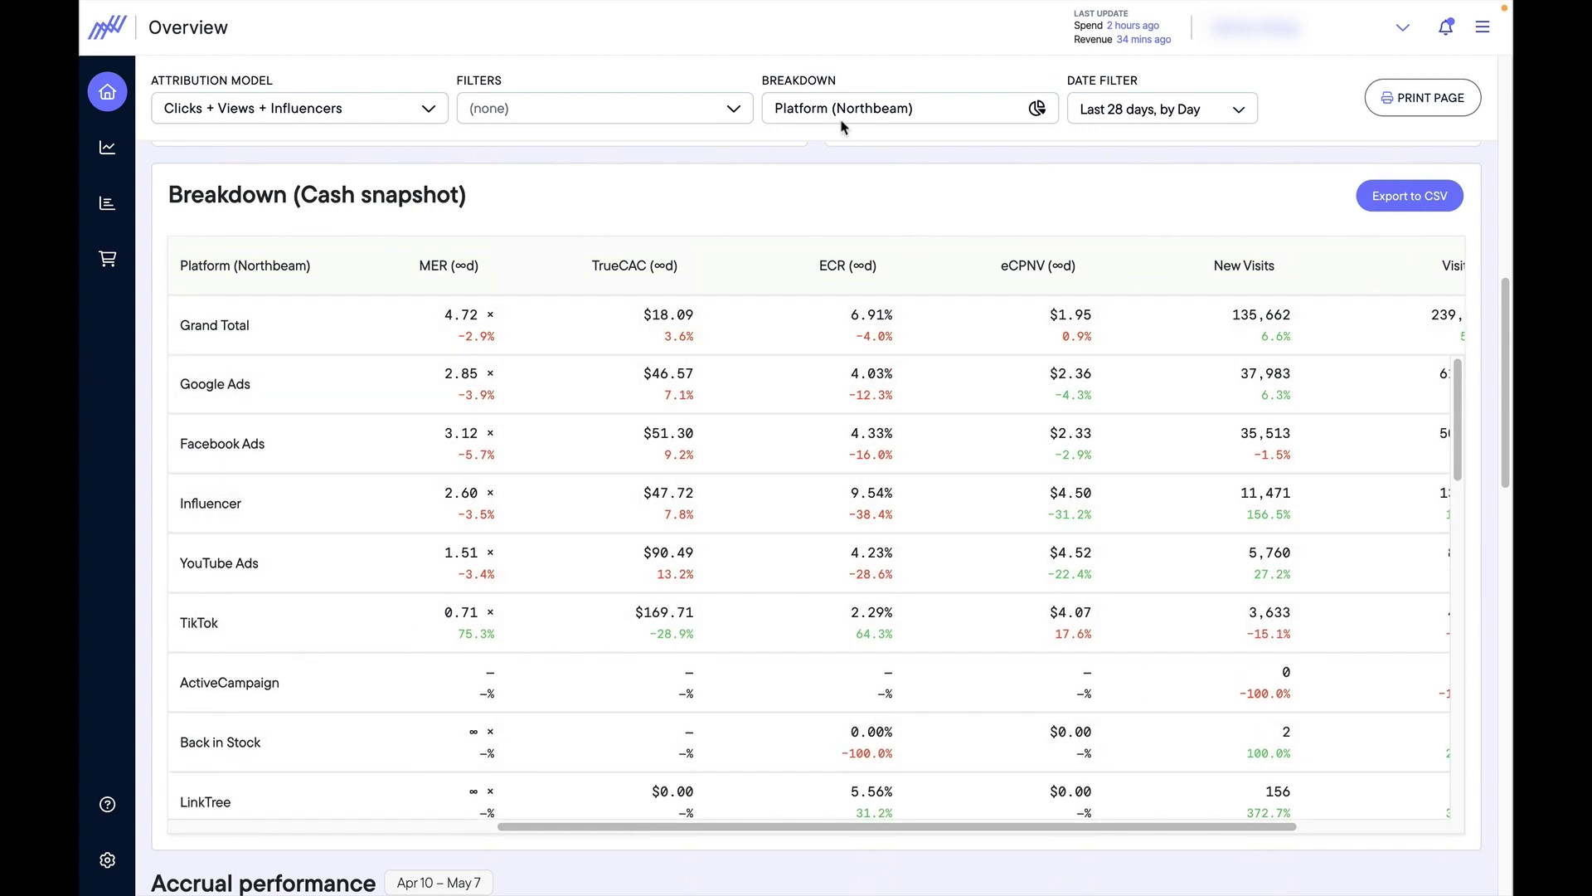
{"action": "left_click", "coordinate": [866, 109]}
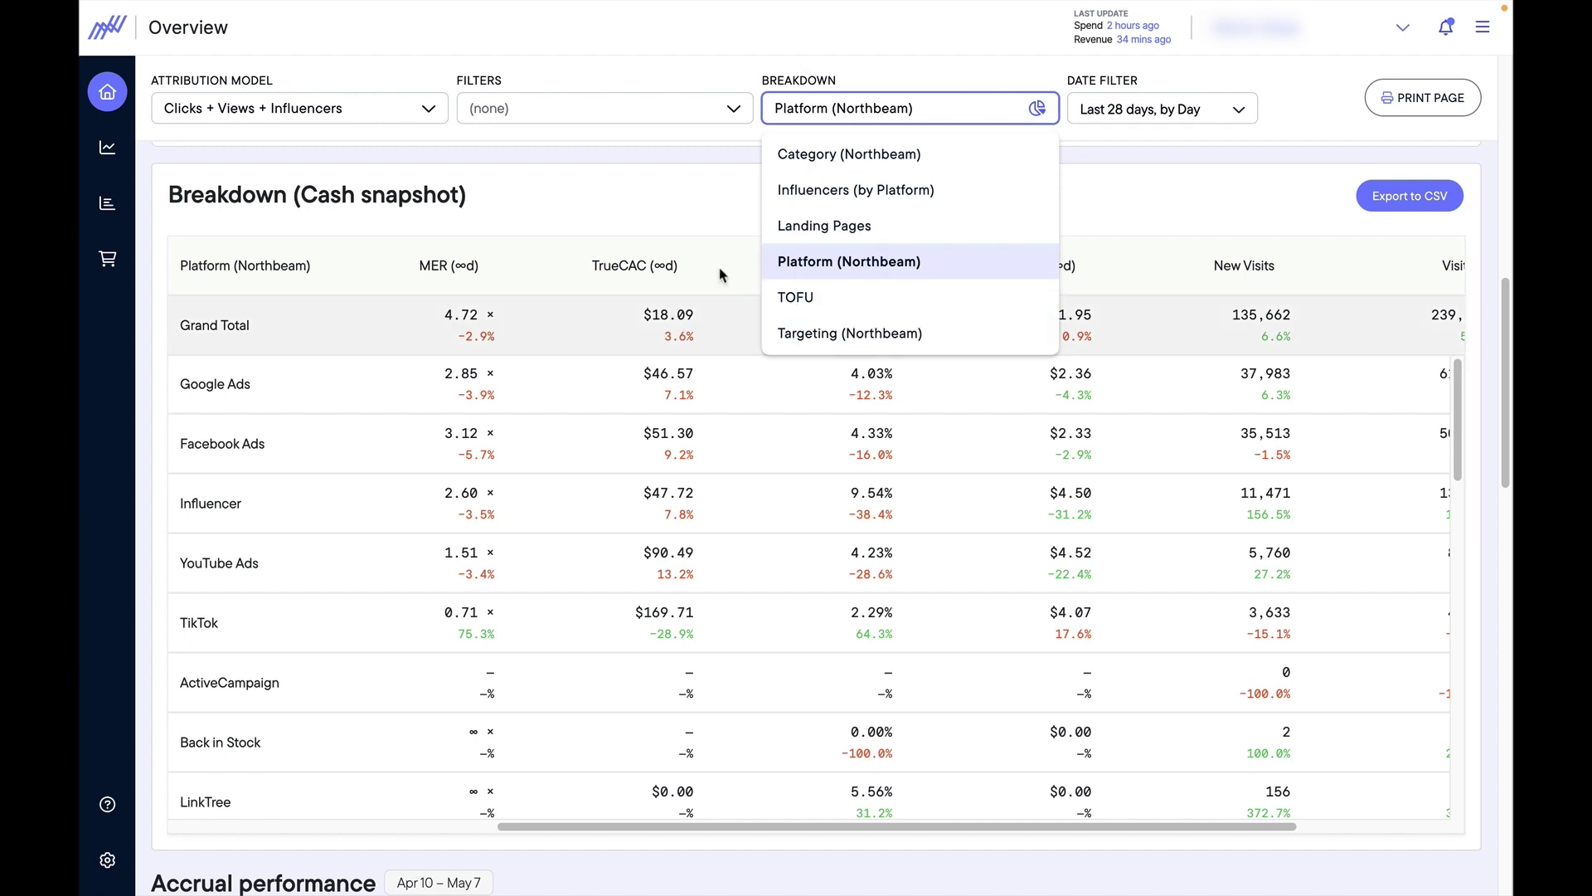
{"action": "left_click", "coordinate": [646, 207]}
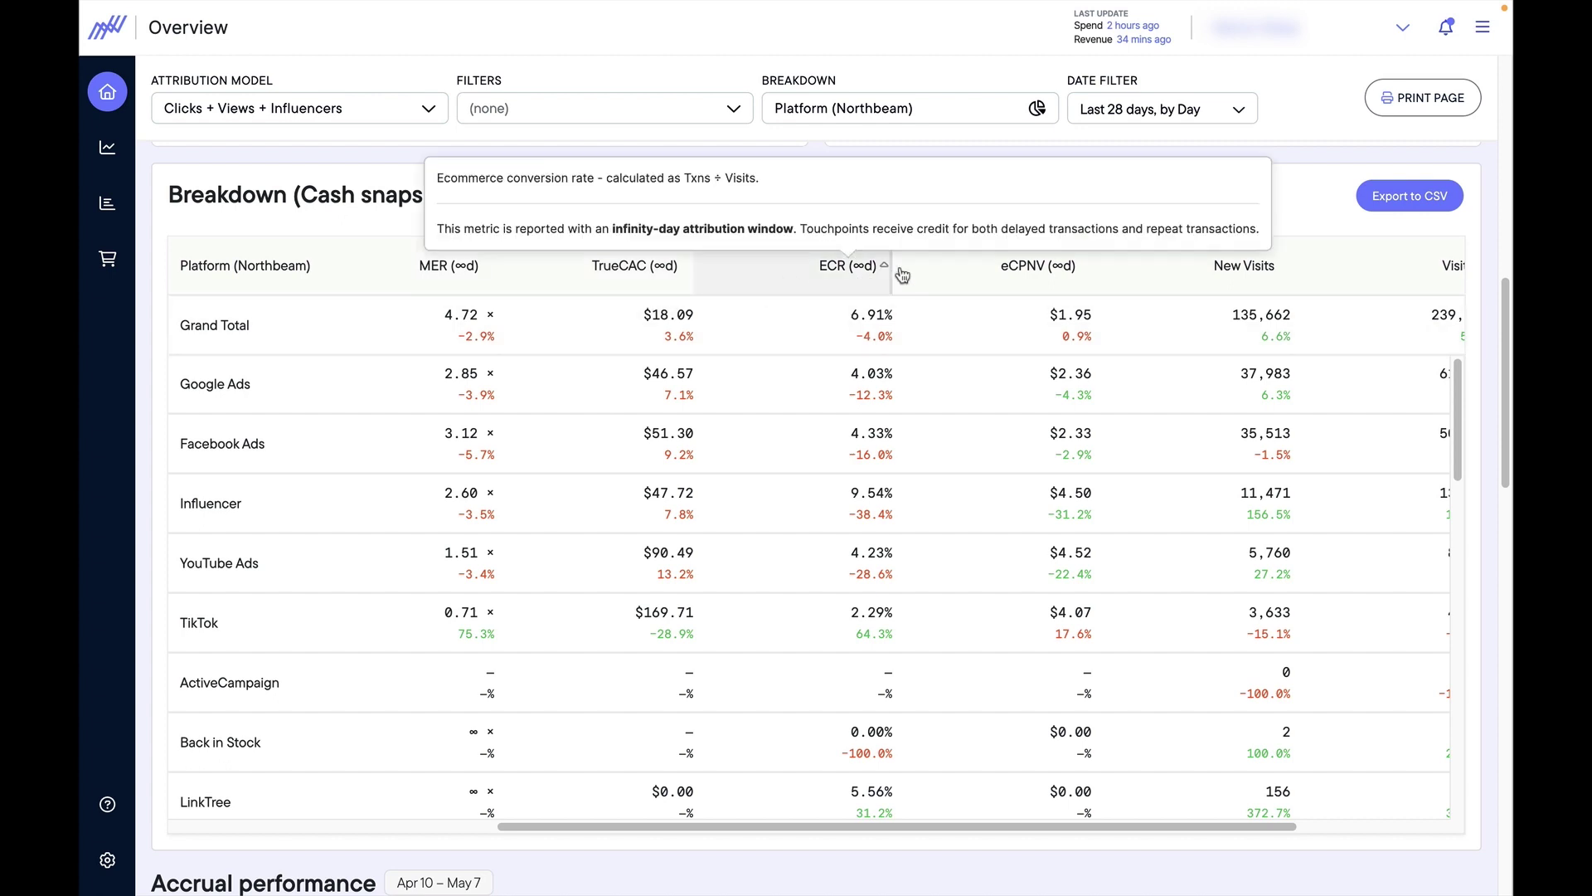
{"action": "scroll", "coordinate": [1227, 431], "scroll_direction": "right", "scroll_amount": 2}
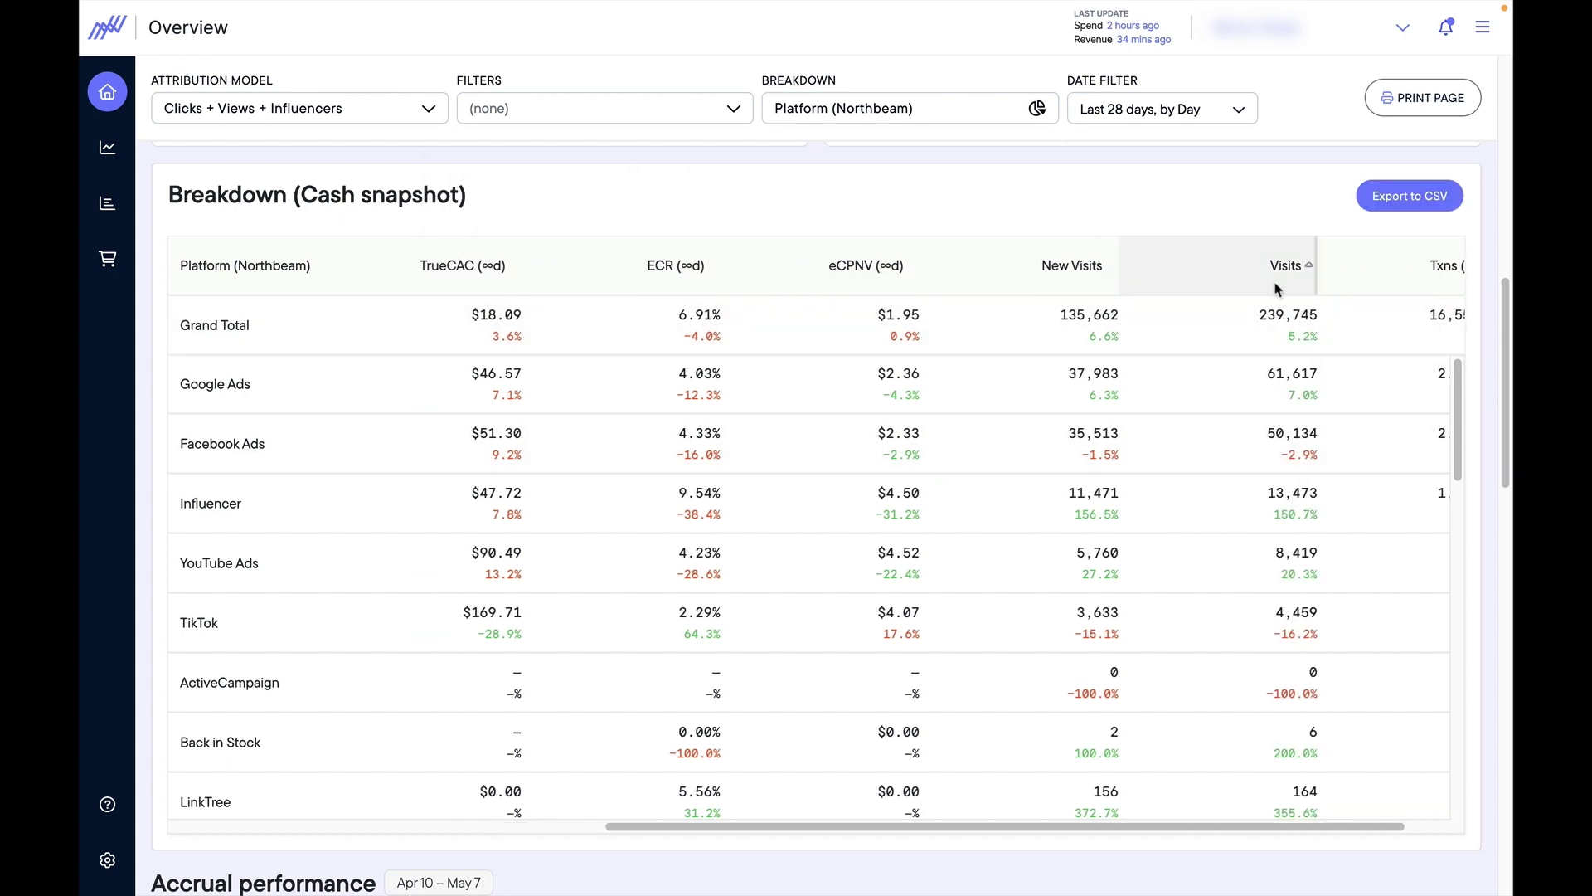
{"action": "scroll", "coordinate": [1299, 505], "scroll_direction": "left", "scroll_amount": 3}
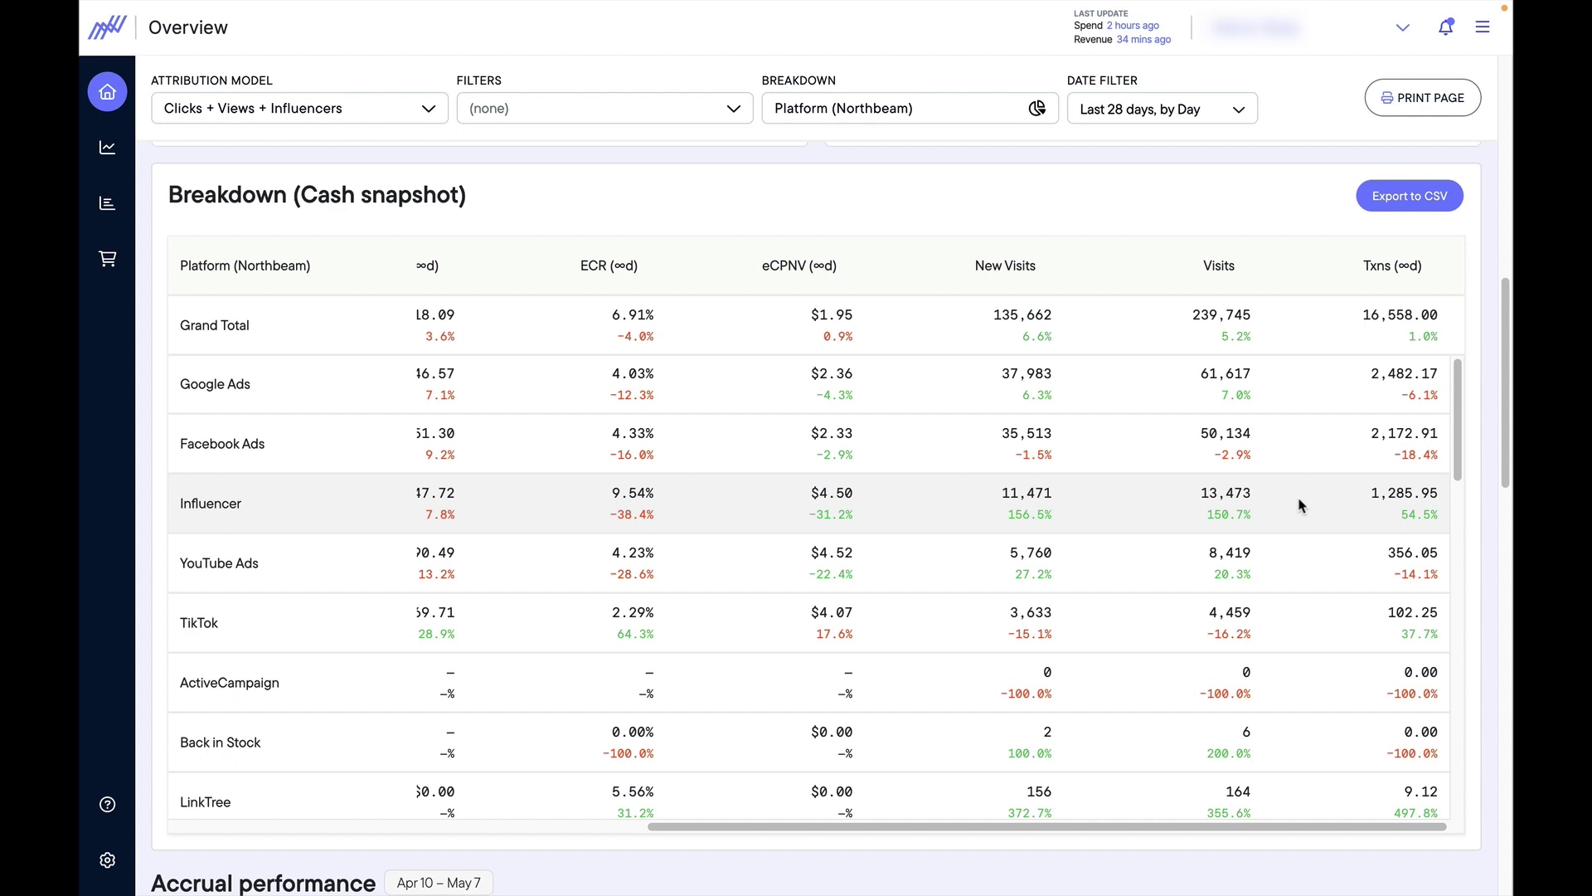
{"action": "scroll", "coordinate": [1298, 504], "scroll_direction": "left", "scroll_amount": 1}
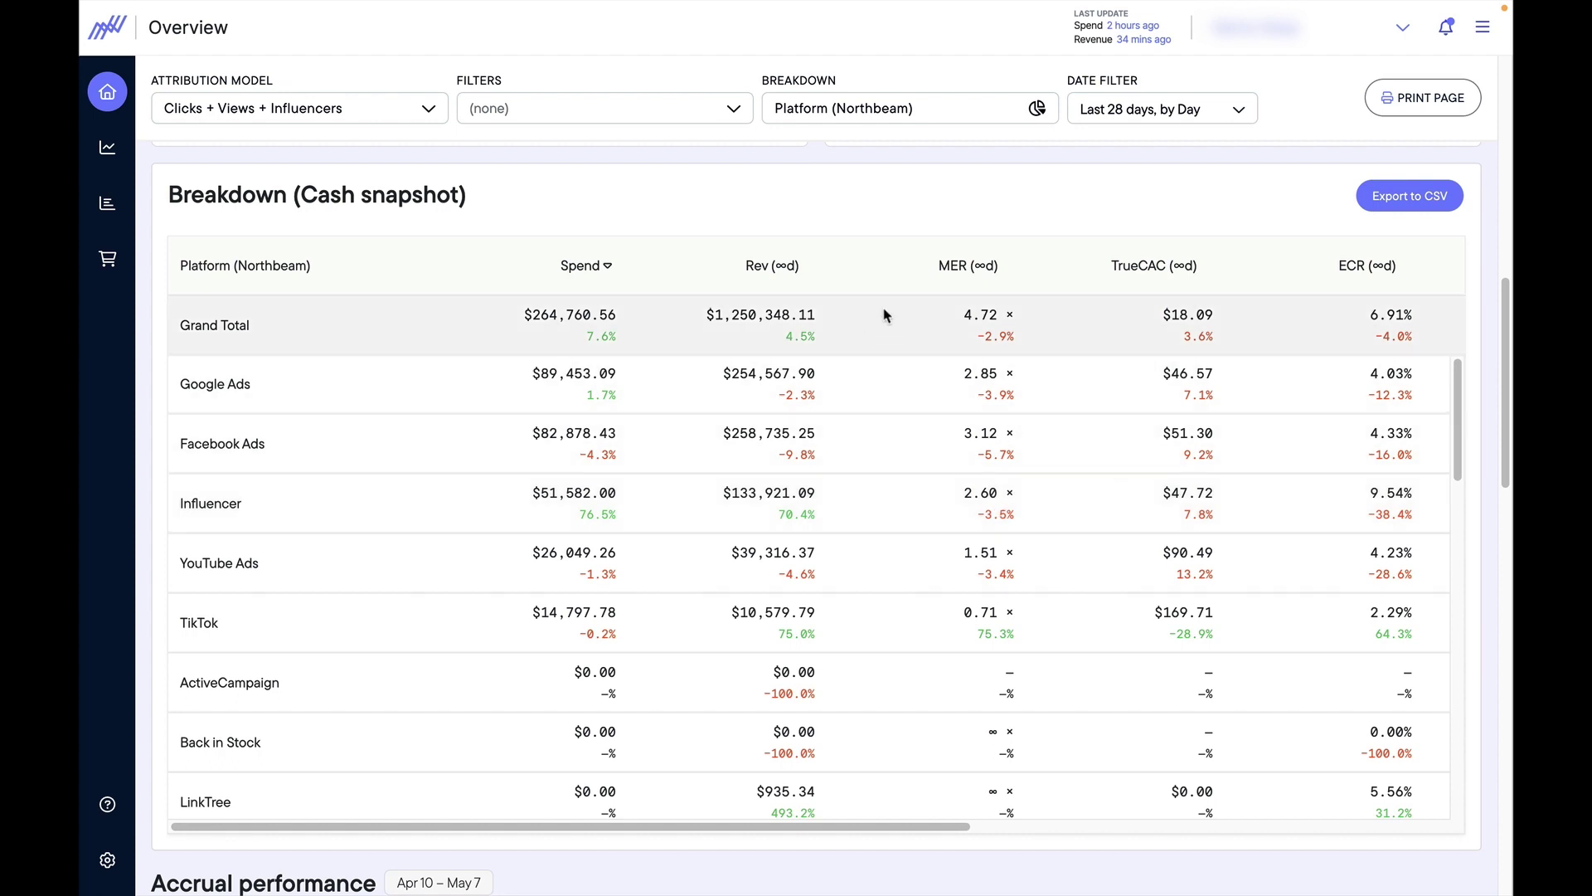
{"action": "scroll", "coordinate": [871, 192], "scroll_direction": "up", "scroll_amount": 3}
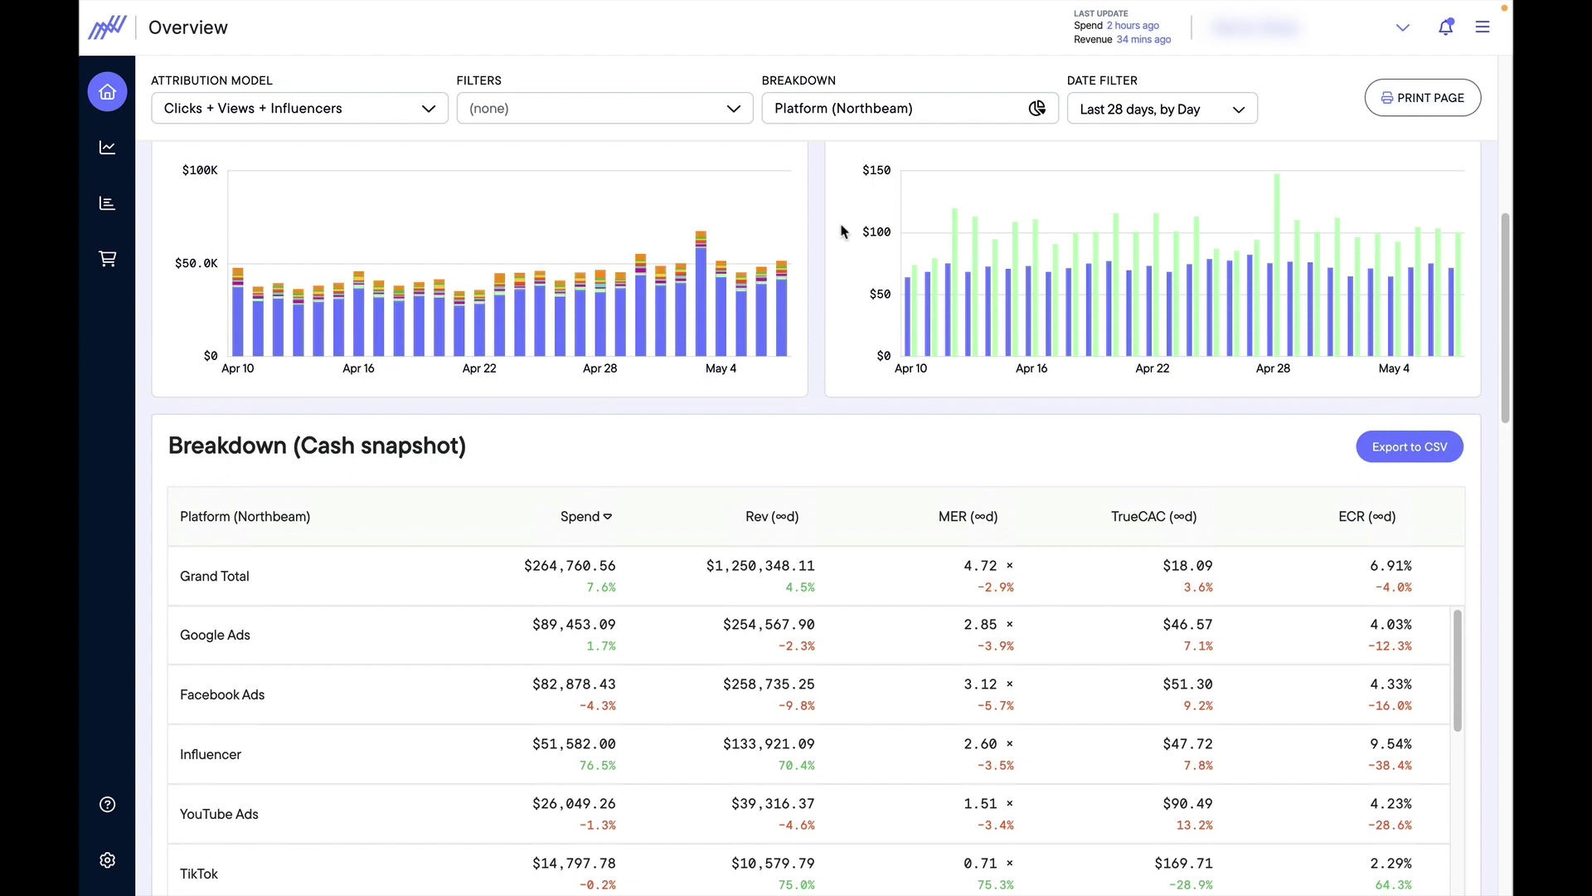
Exit the browser's full-screen mode so the tabs are visible
{"action": "scroll", "coordinate": [844, 232], "scroll_direction": "up", "scroll_amount": 1}
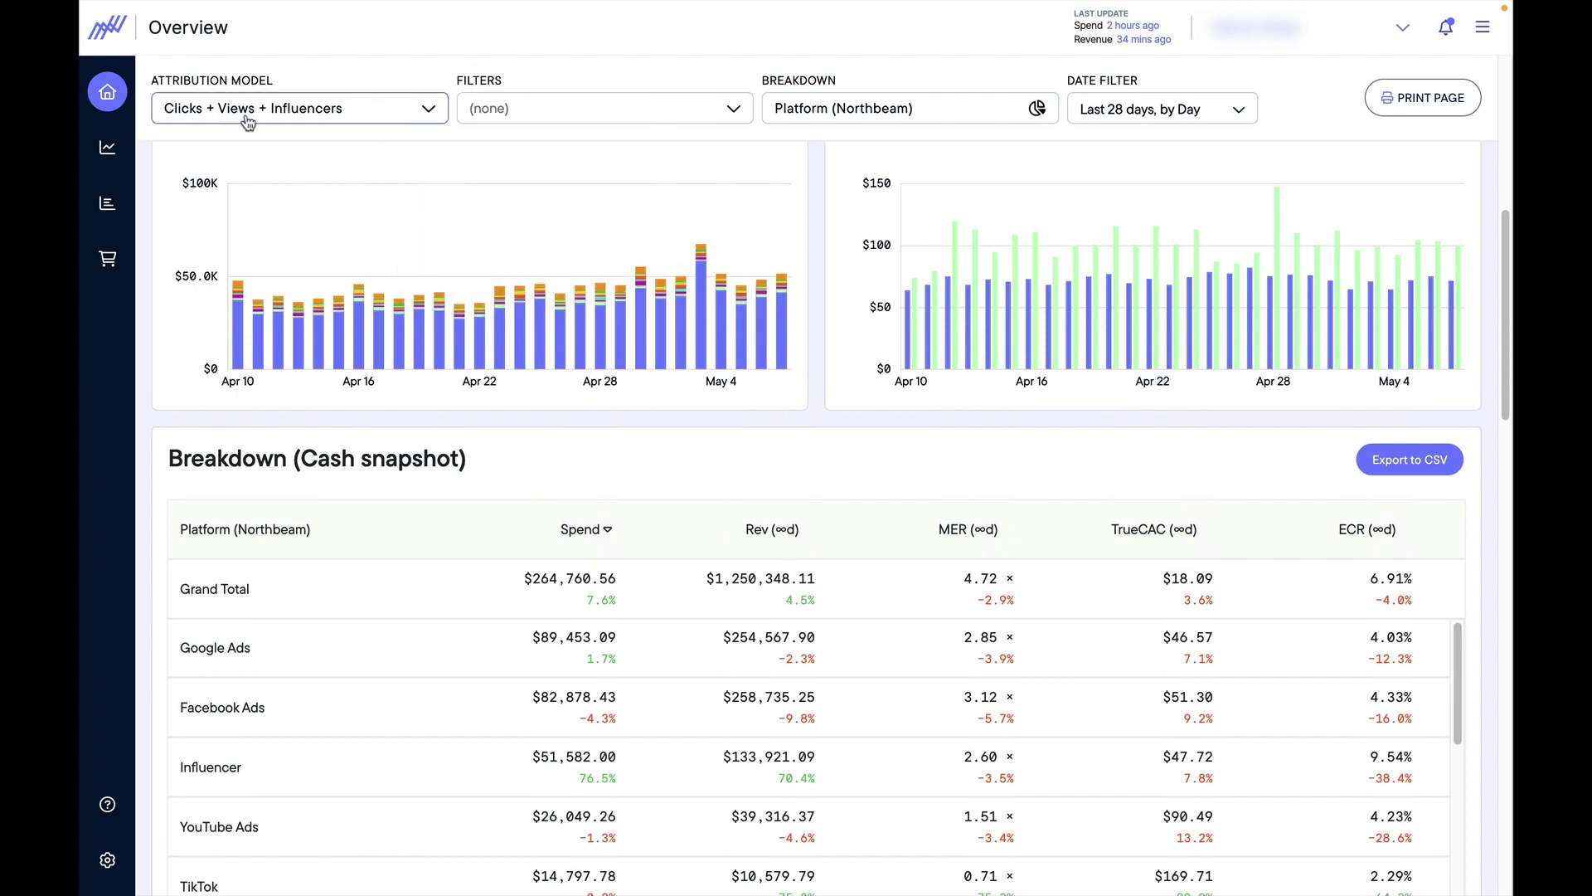
{"action": "mouse_move", "coordinate": [381, 4]}
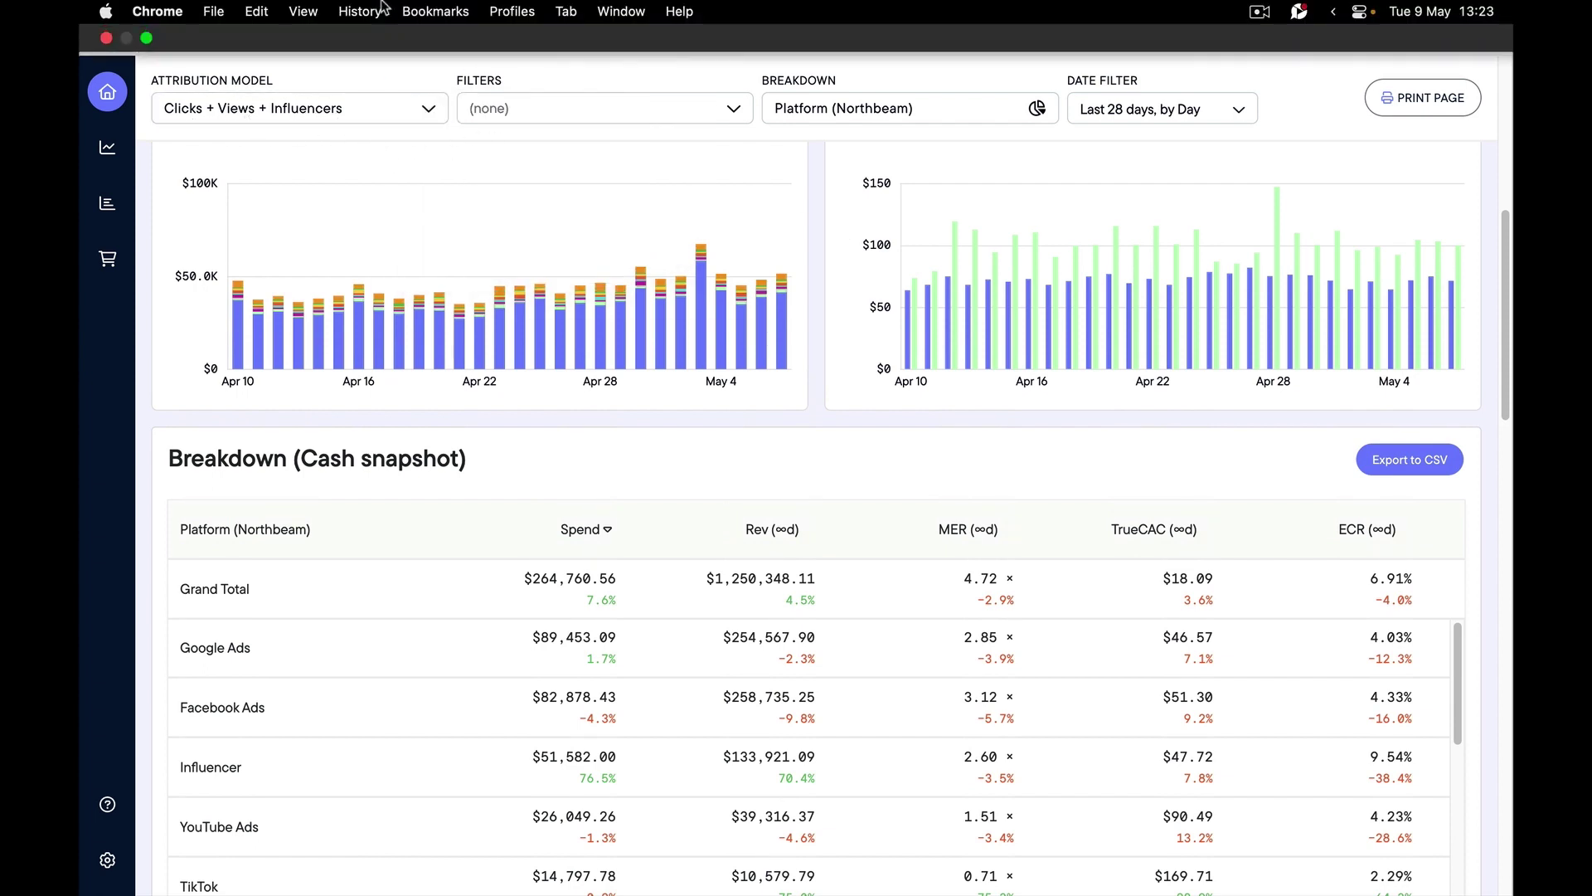
{"action": "left_click", "coordinate": [147, 39]}
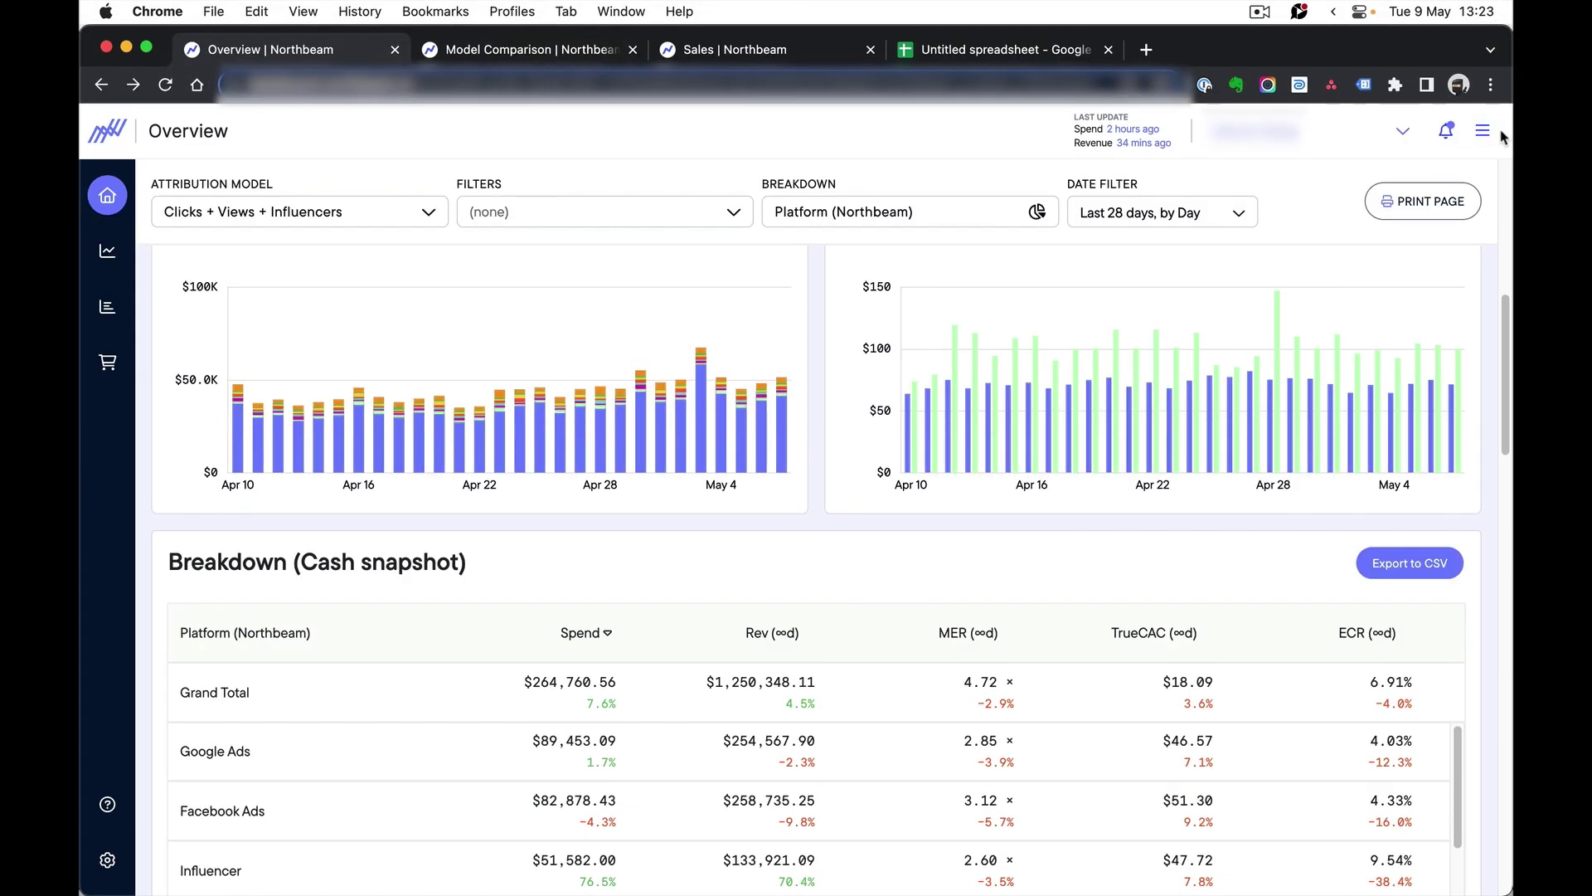
Open Model comparison from the hamburger menu, then return to the Overview tab and its attribution model list
{"action": "left_click", "coordinate": [1480, 137]}
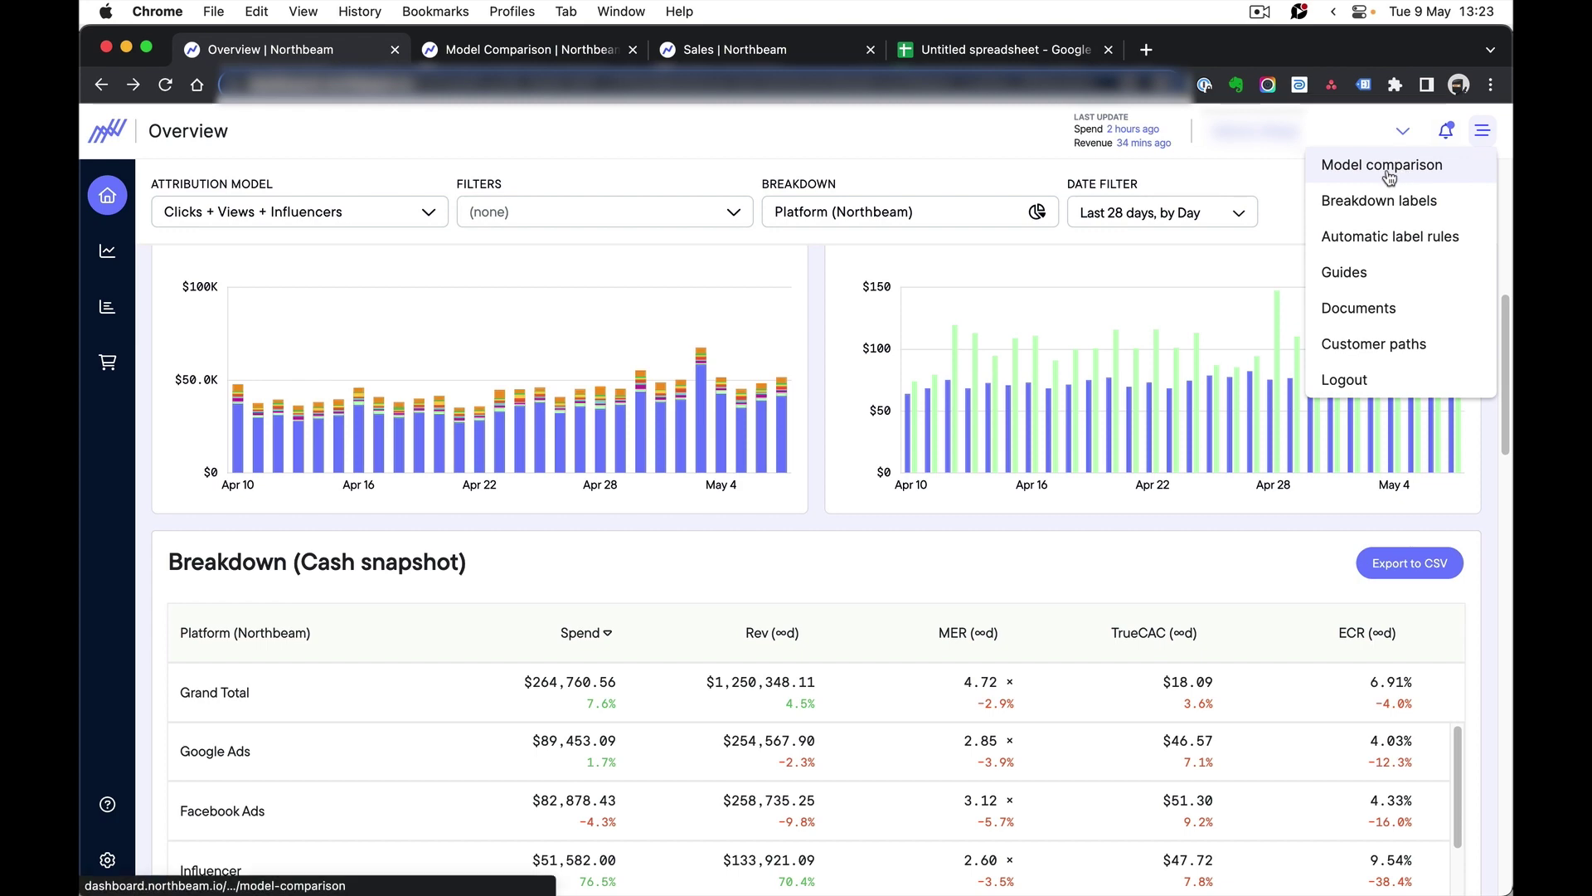
{"action": "left_click", "coordinate": [565, 58]}
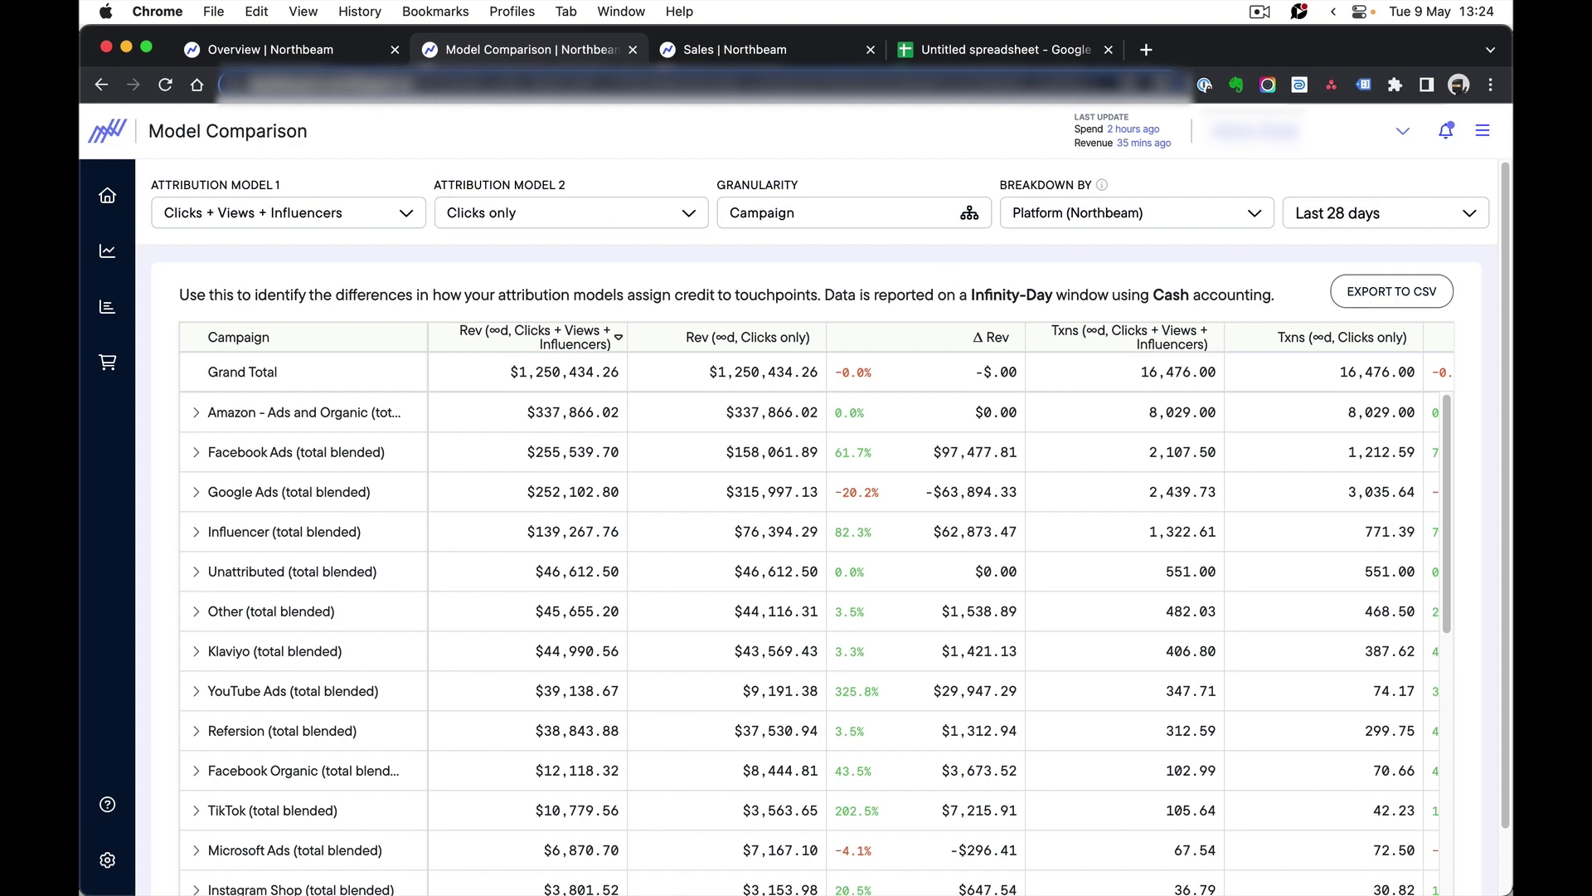
{"action": "left_click", "coordinate": [347, 56]}
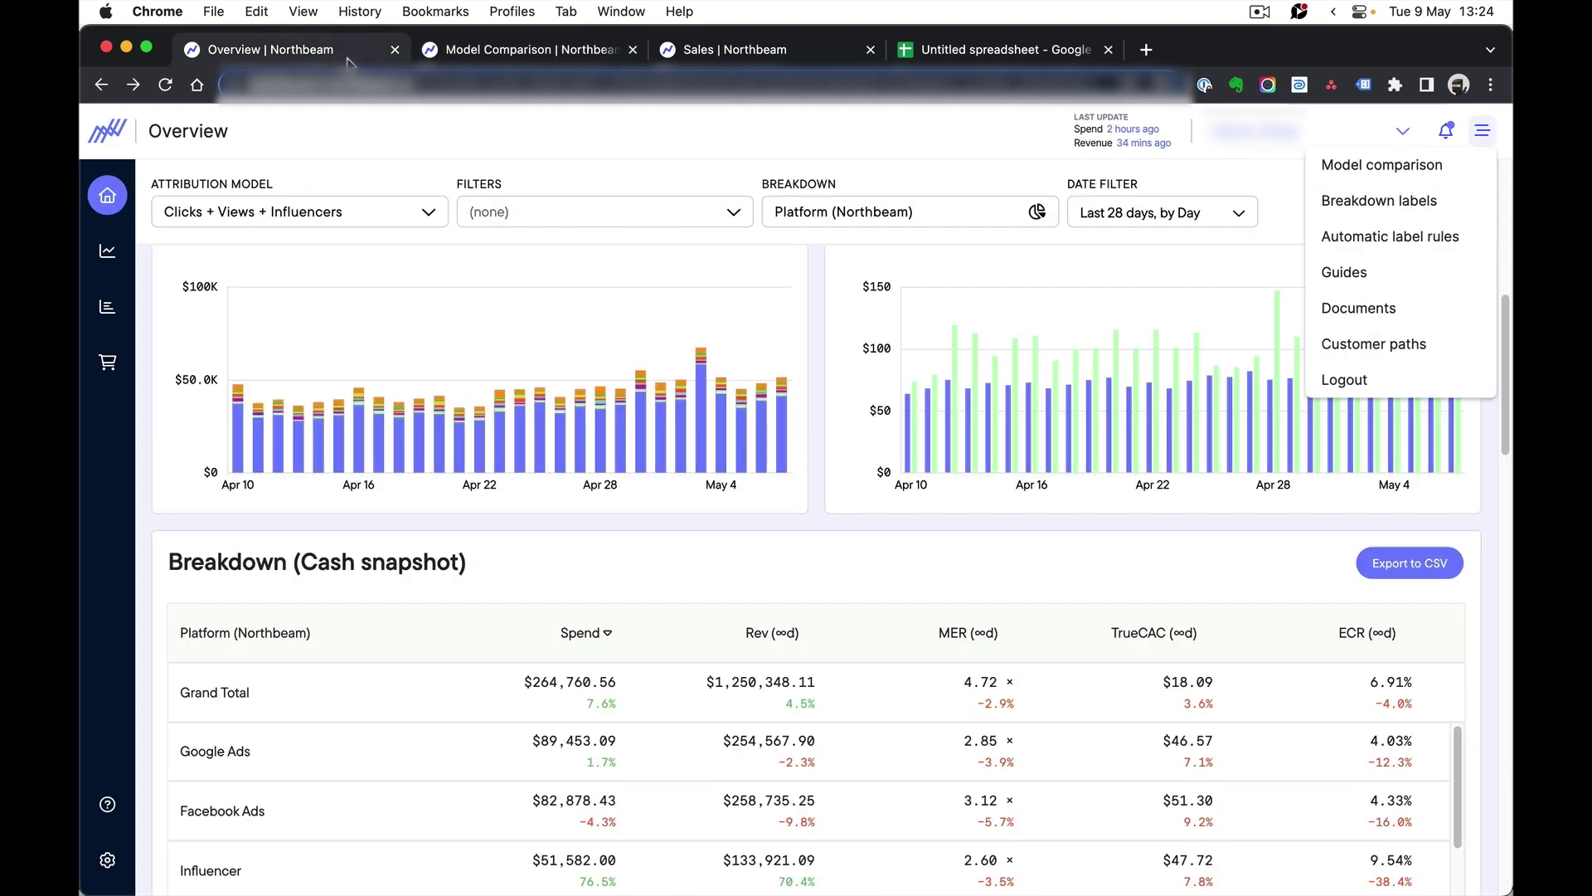
{"action": "left_click", "coordinate": [363, 213]}
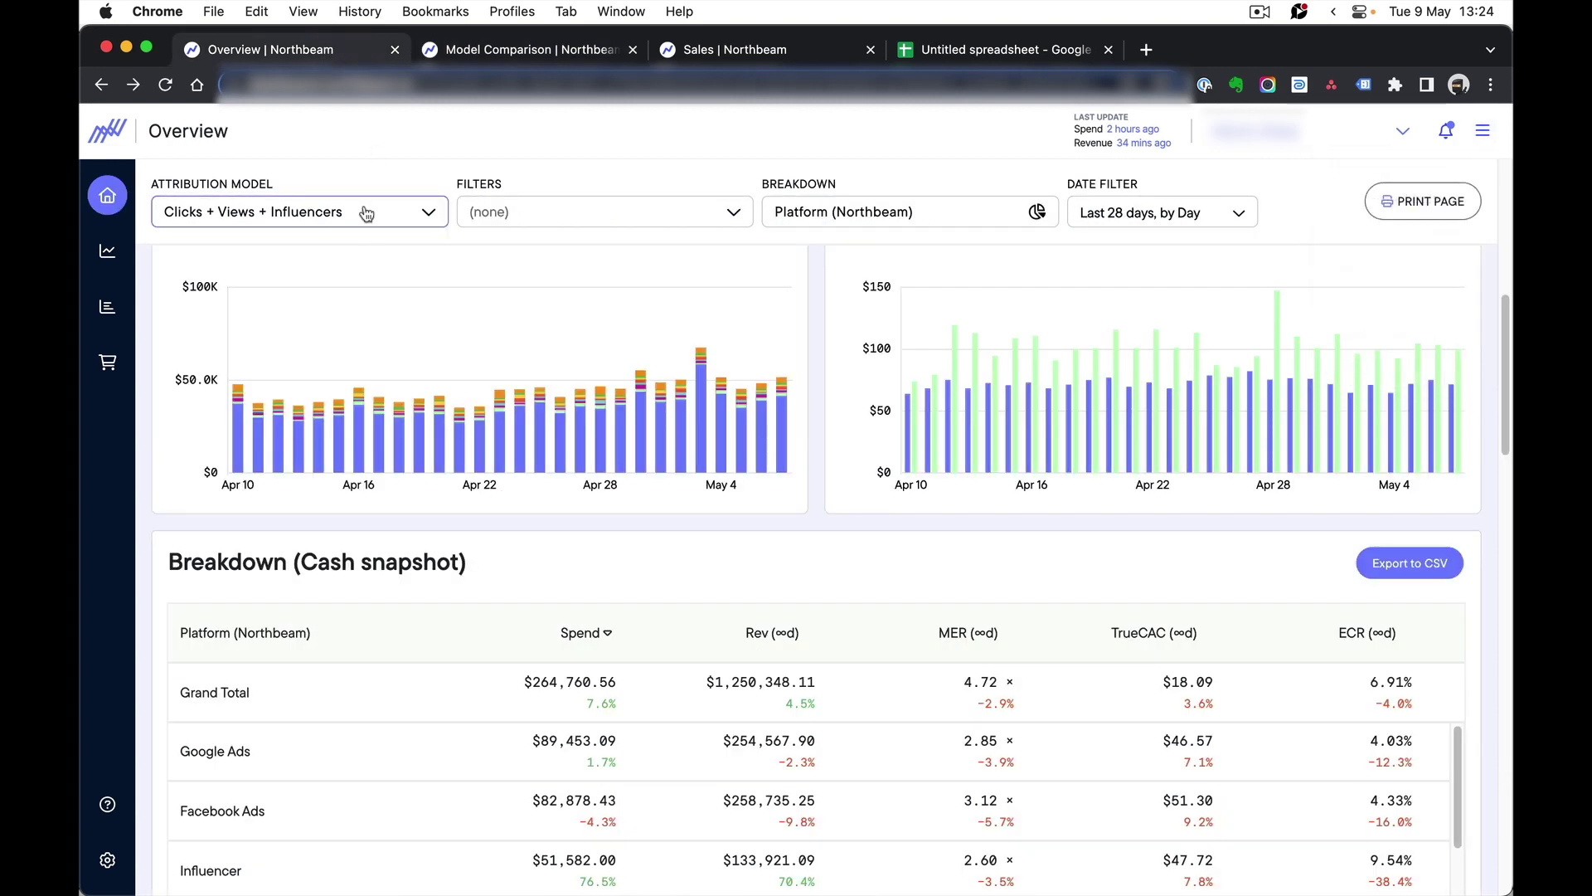
{"action": "left_click", "coordinate": [433, 214]}
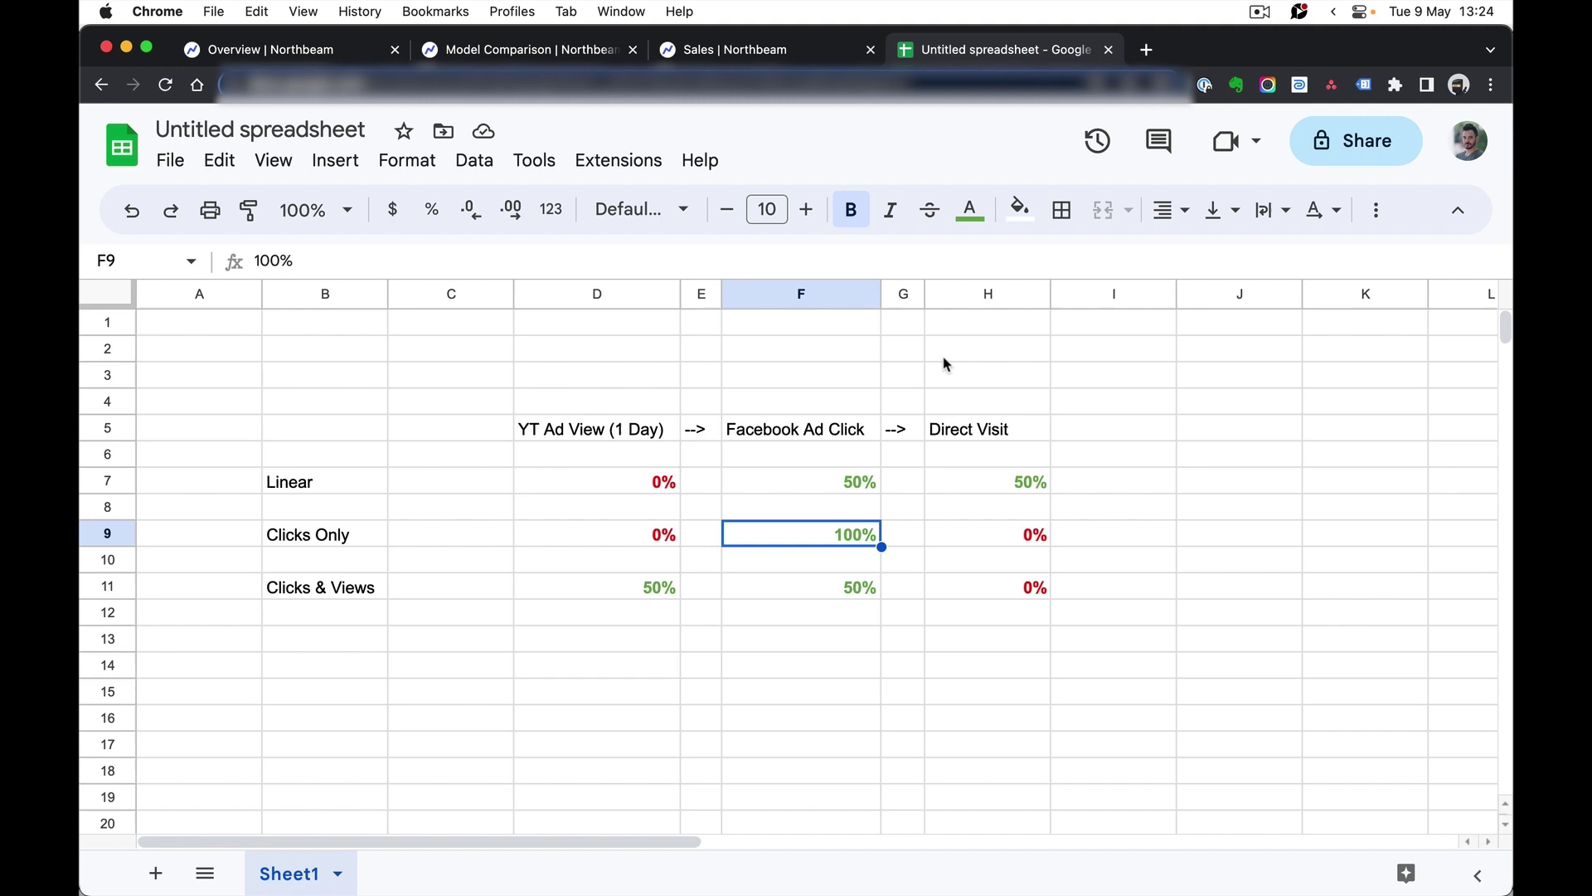
{"action": "left_click", "coordinate": [633, 410]}
{"action": "left_click", "coordinate": [643, 441]}
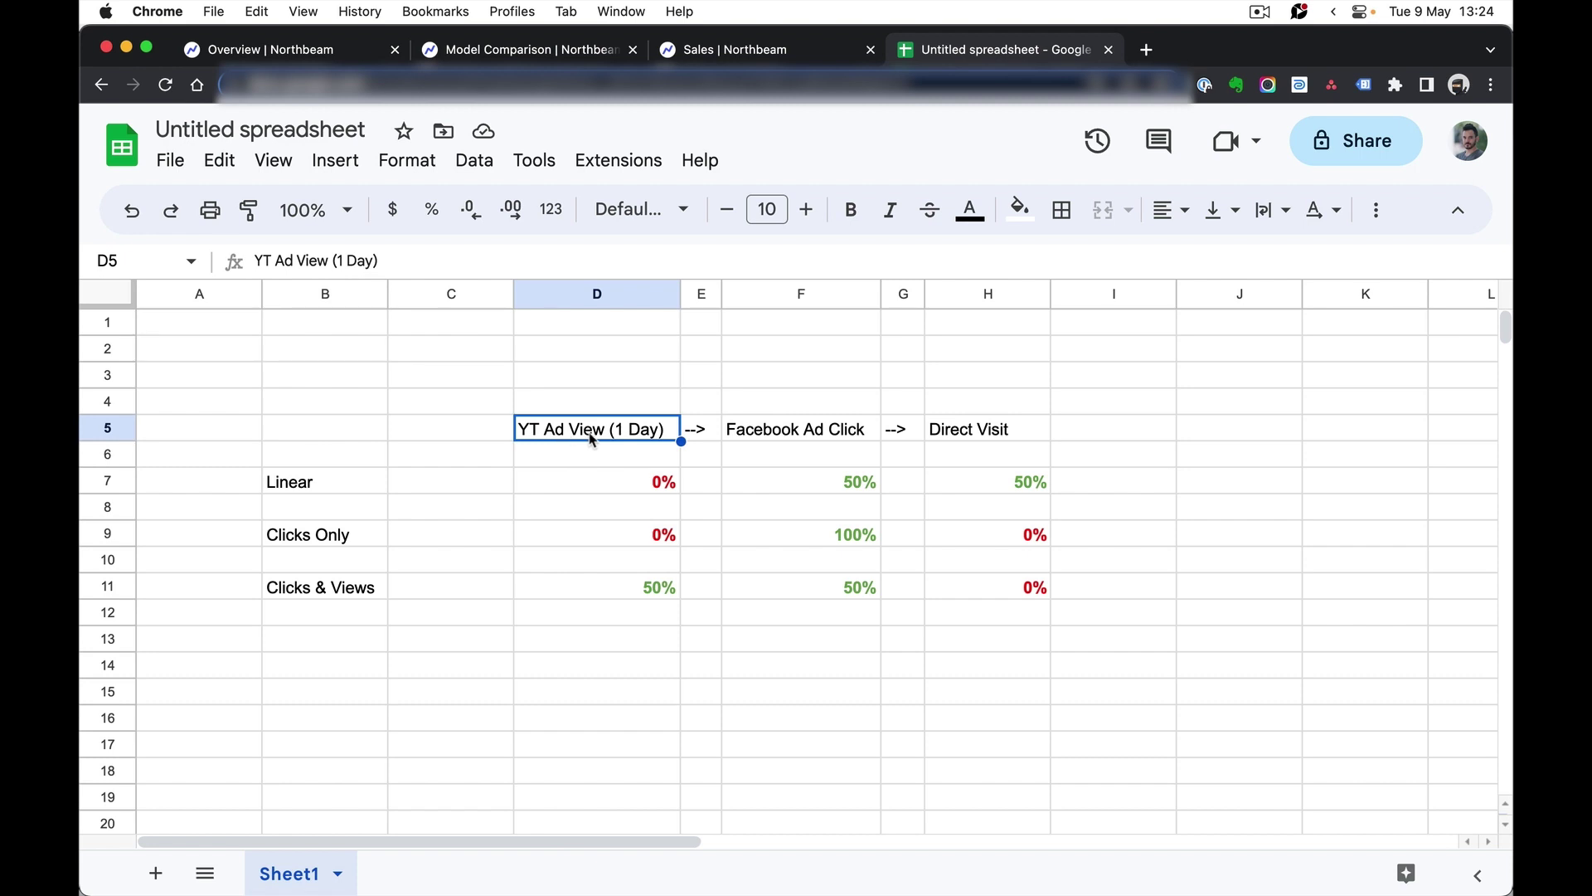
{"action": "left_click", "coordinate": [809, 434]}
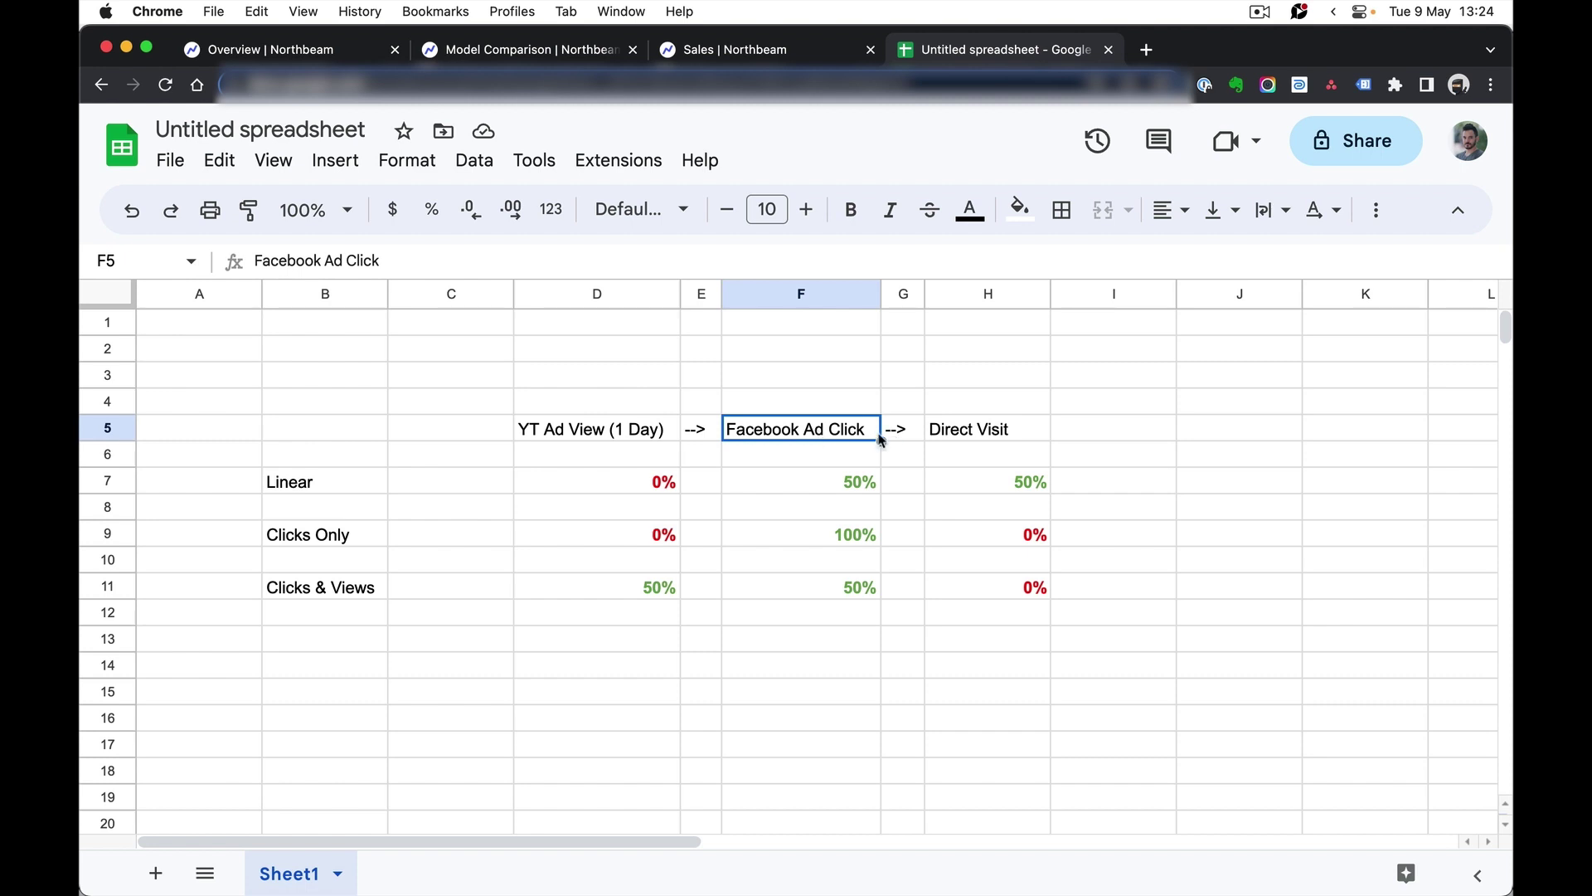
{"action": "left_click", "coordinate": [1012, 433]}
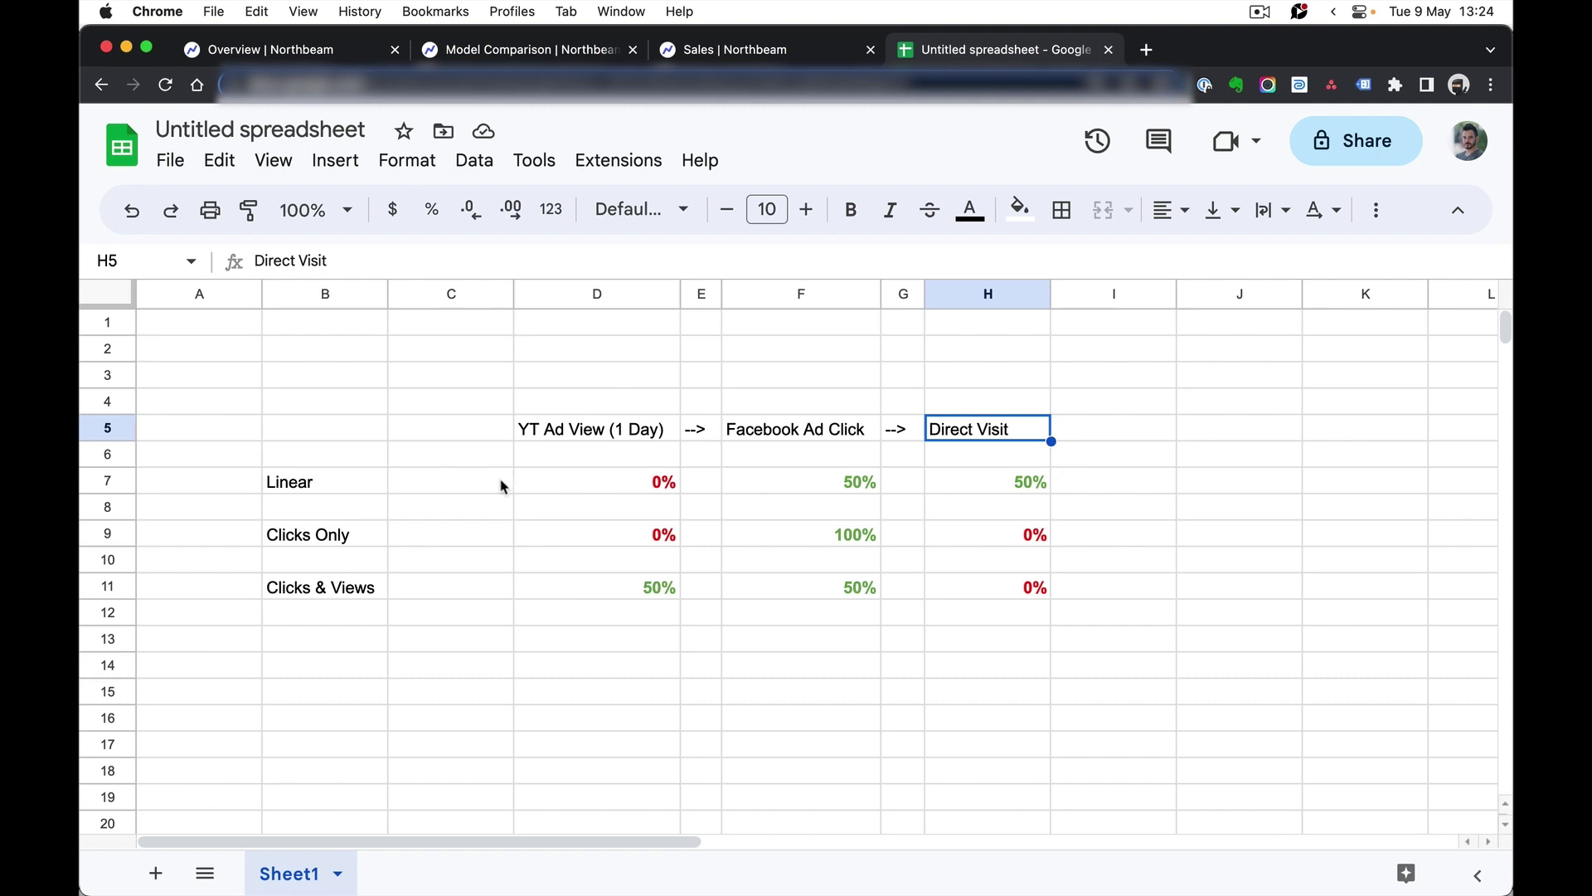
{"action": "left_click", "coordinate": [348, 481]}
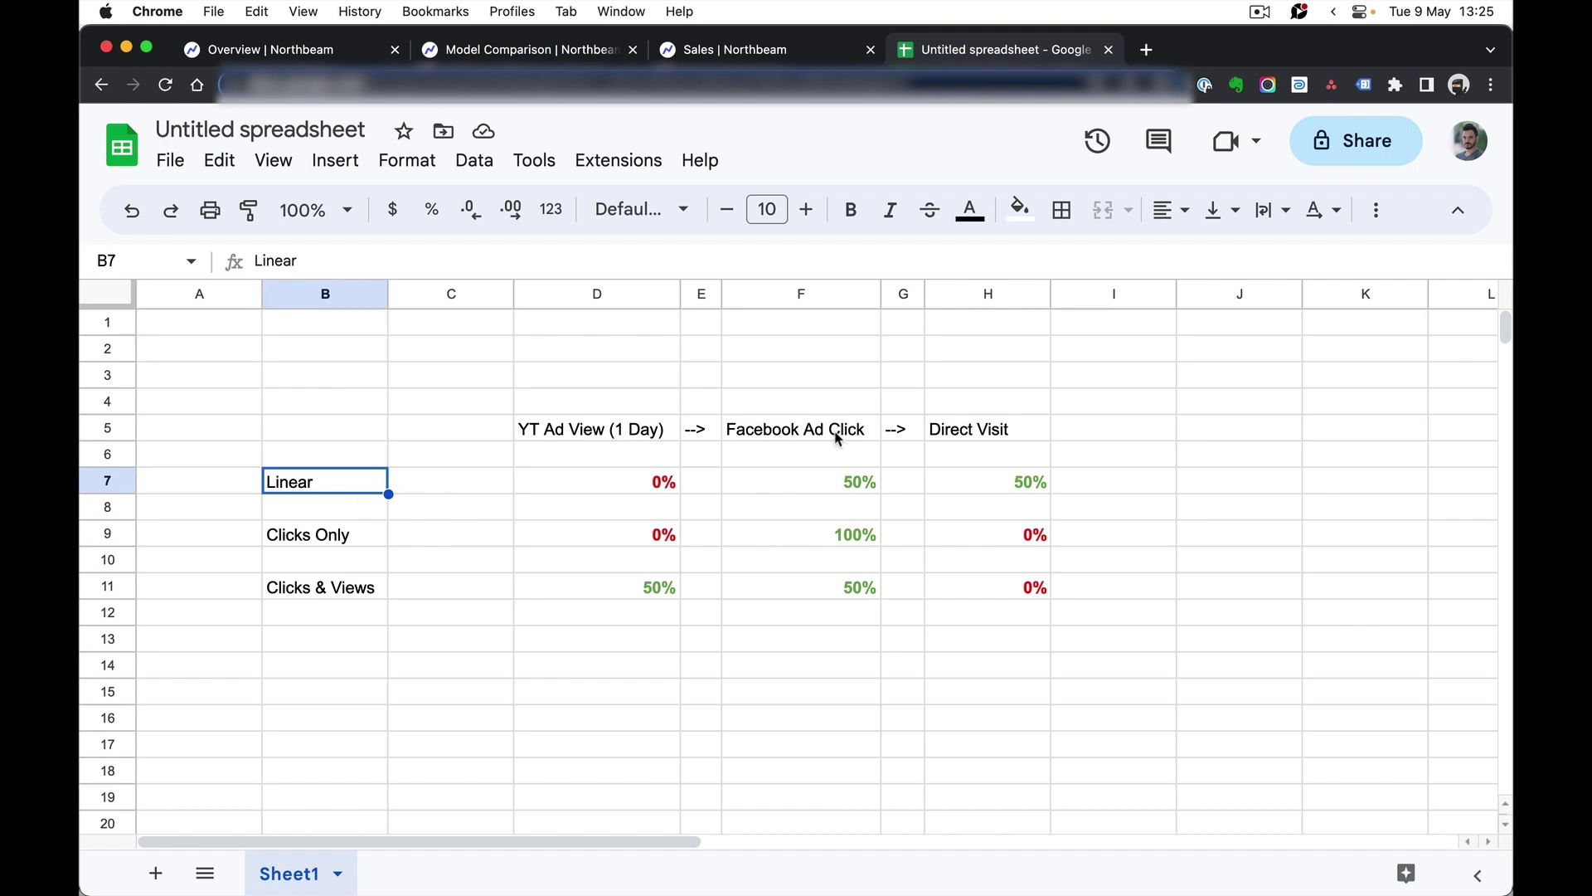
{"action": "left_click", "coordinate": [612, 481]}
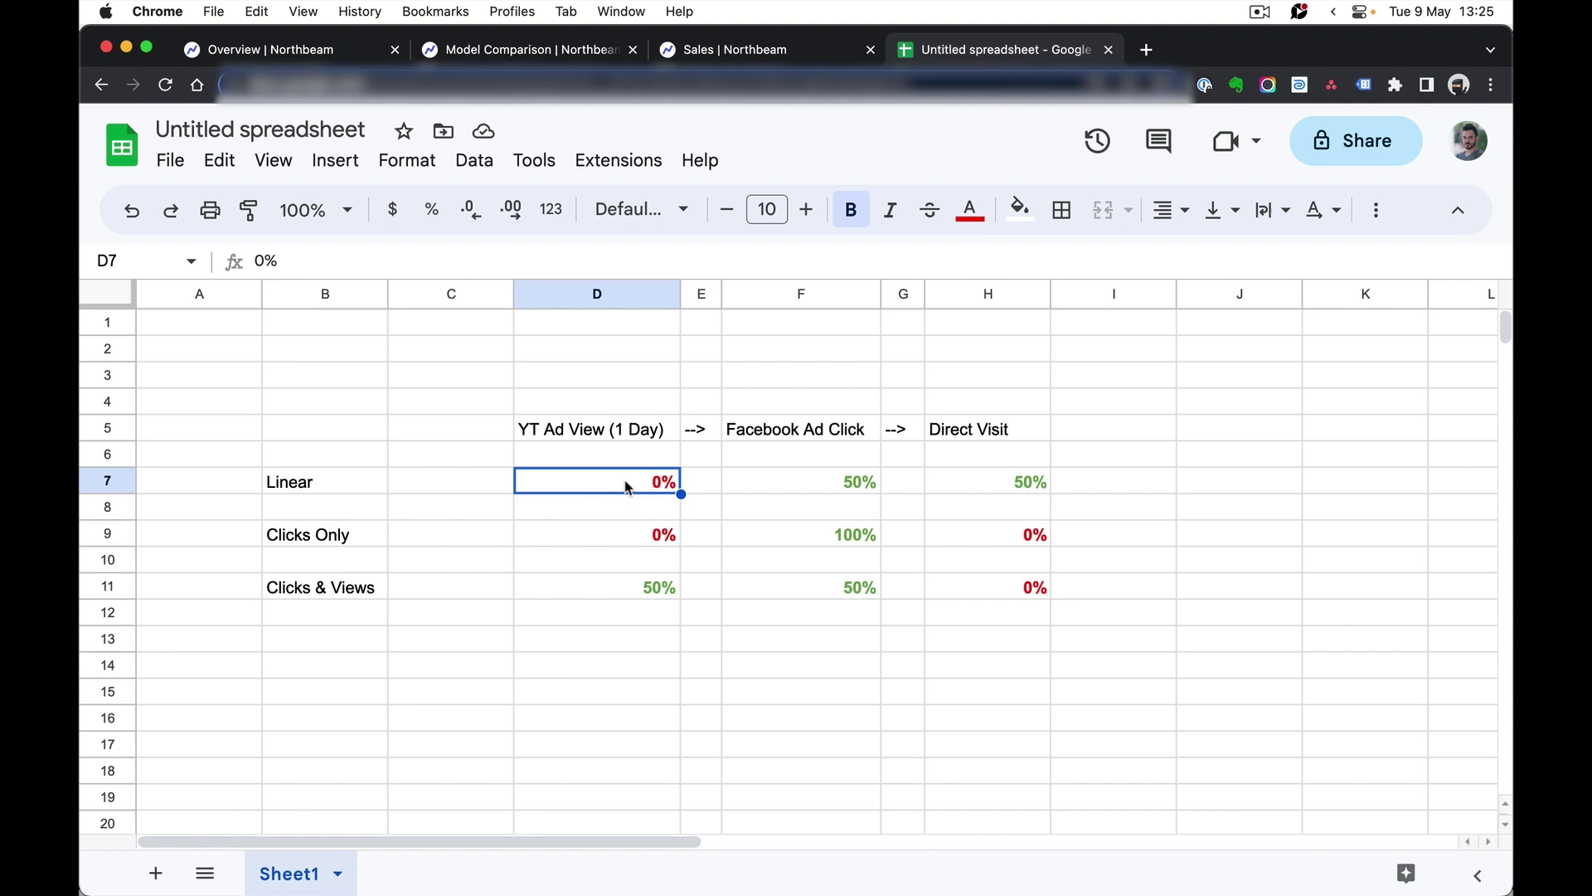
{"action": "left_click", "coordinate": [634, 433]}
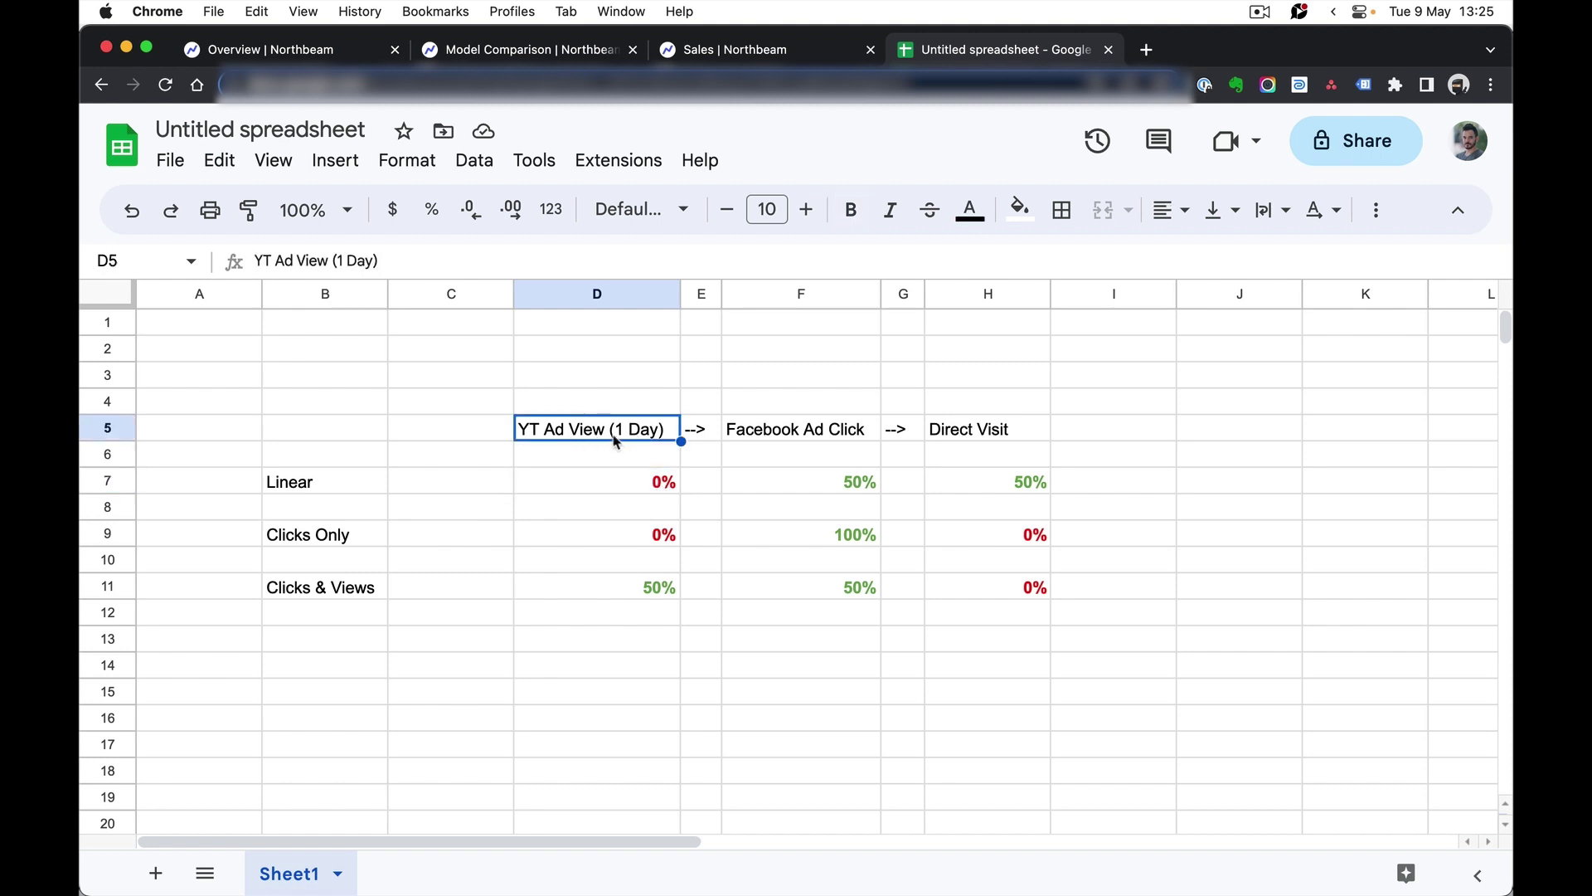
{"action": "left_click", "coordinate": [819, 443]}
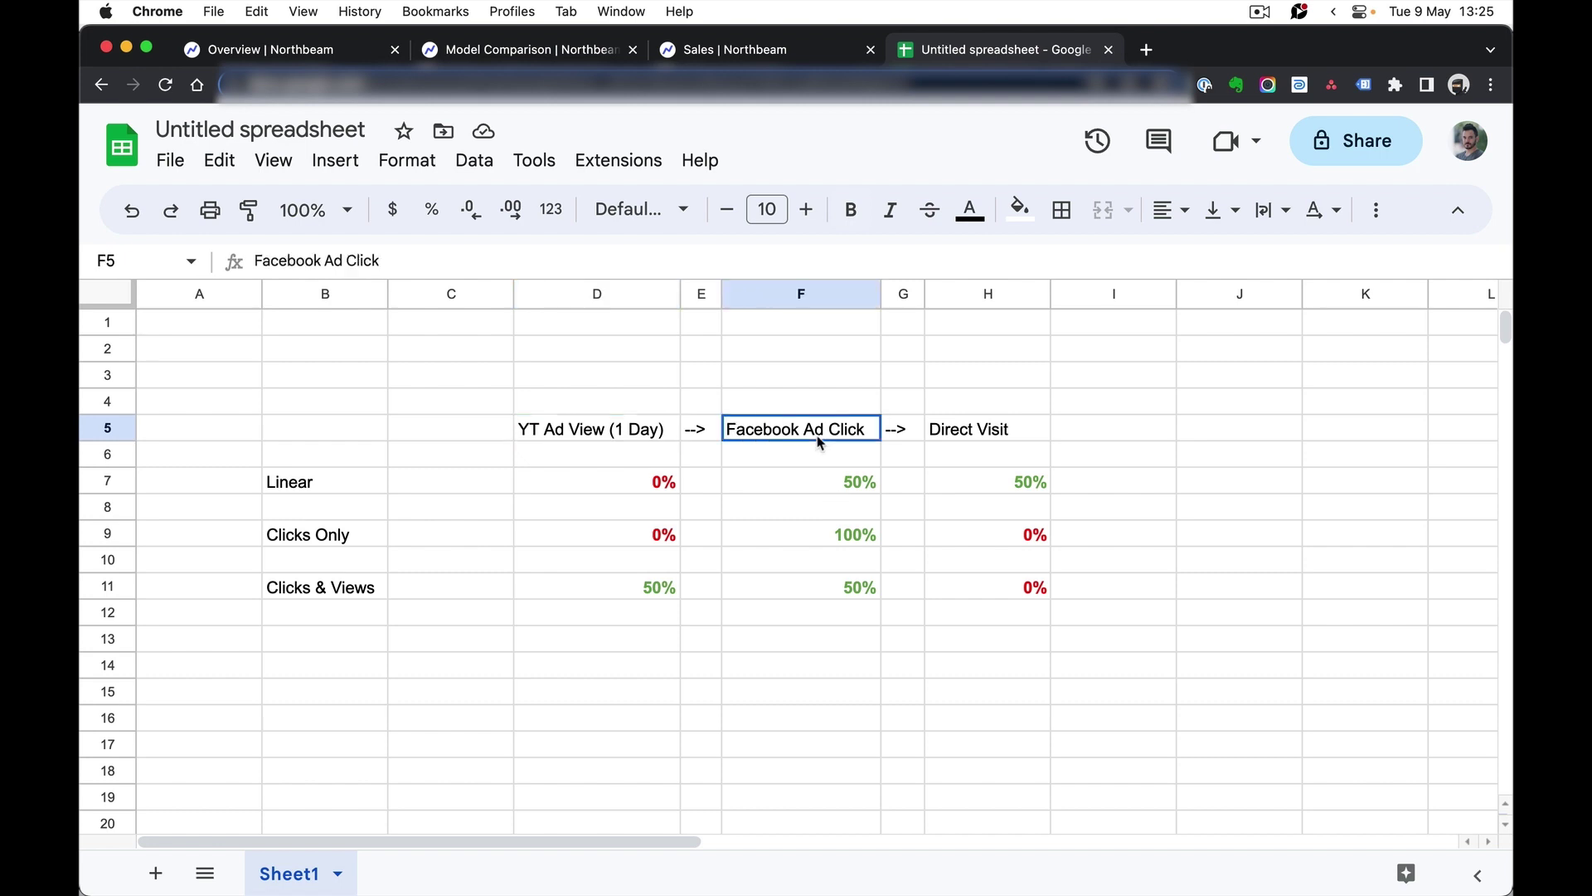
{"action": "left_click", "coordinate": [981, 438]}
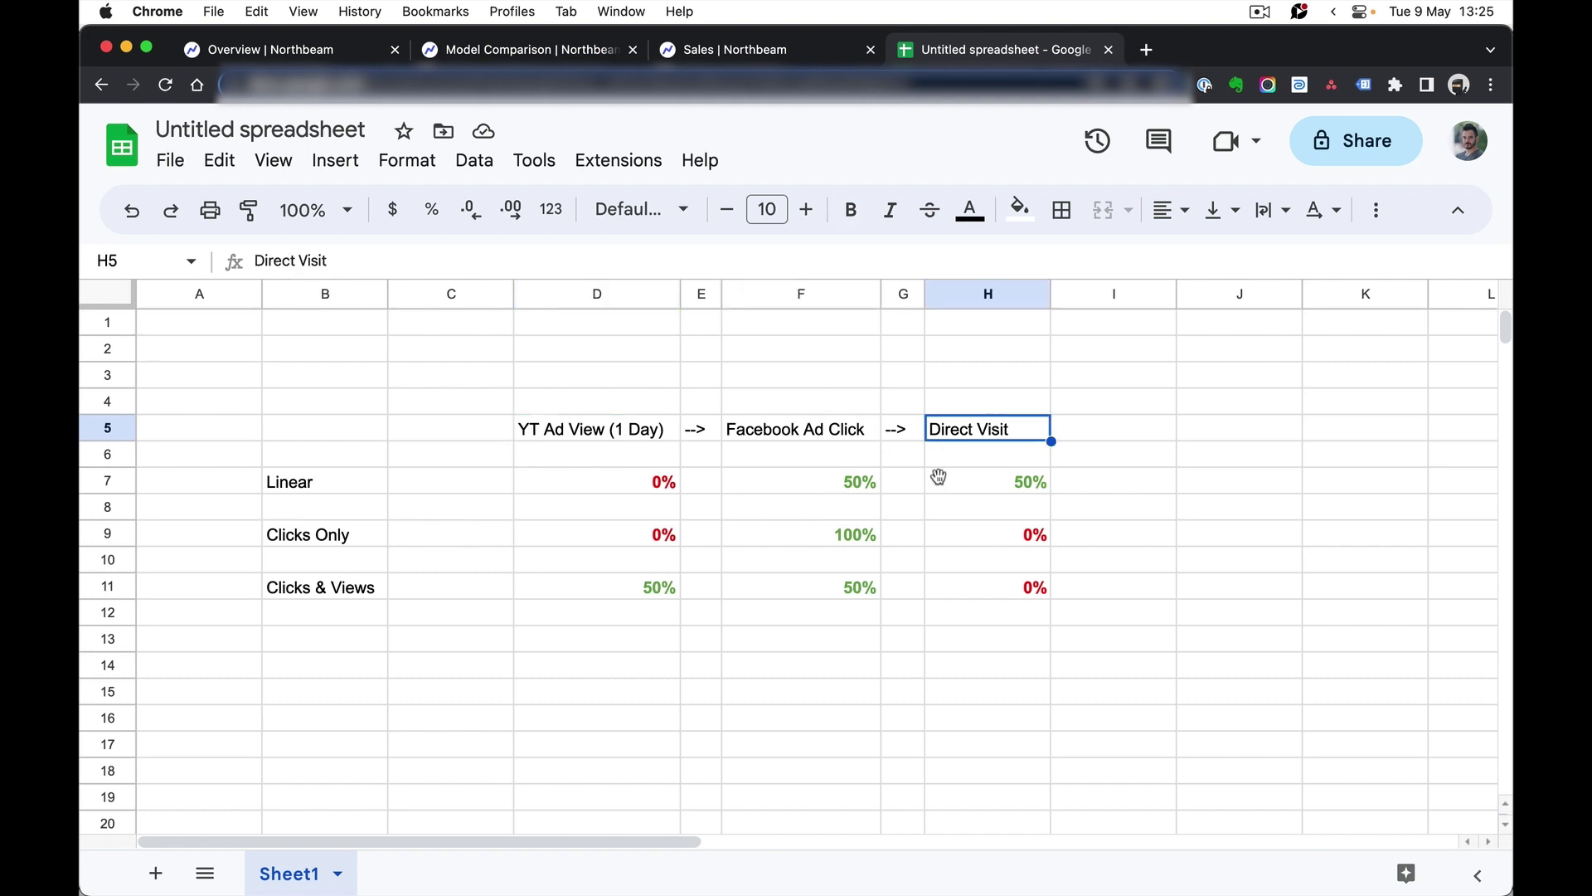
{"action": "left_click", "coordinate": [807, 491]}
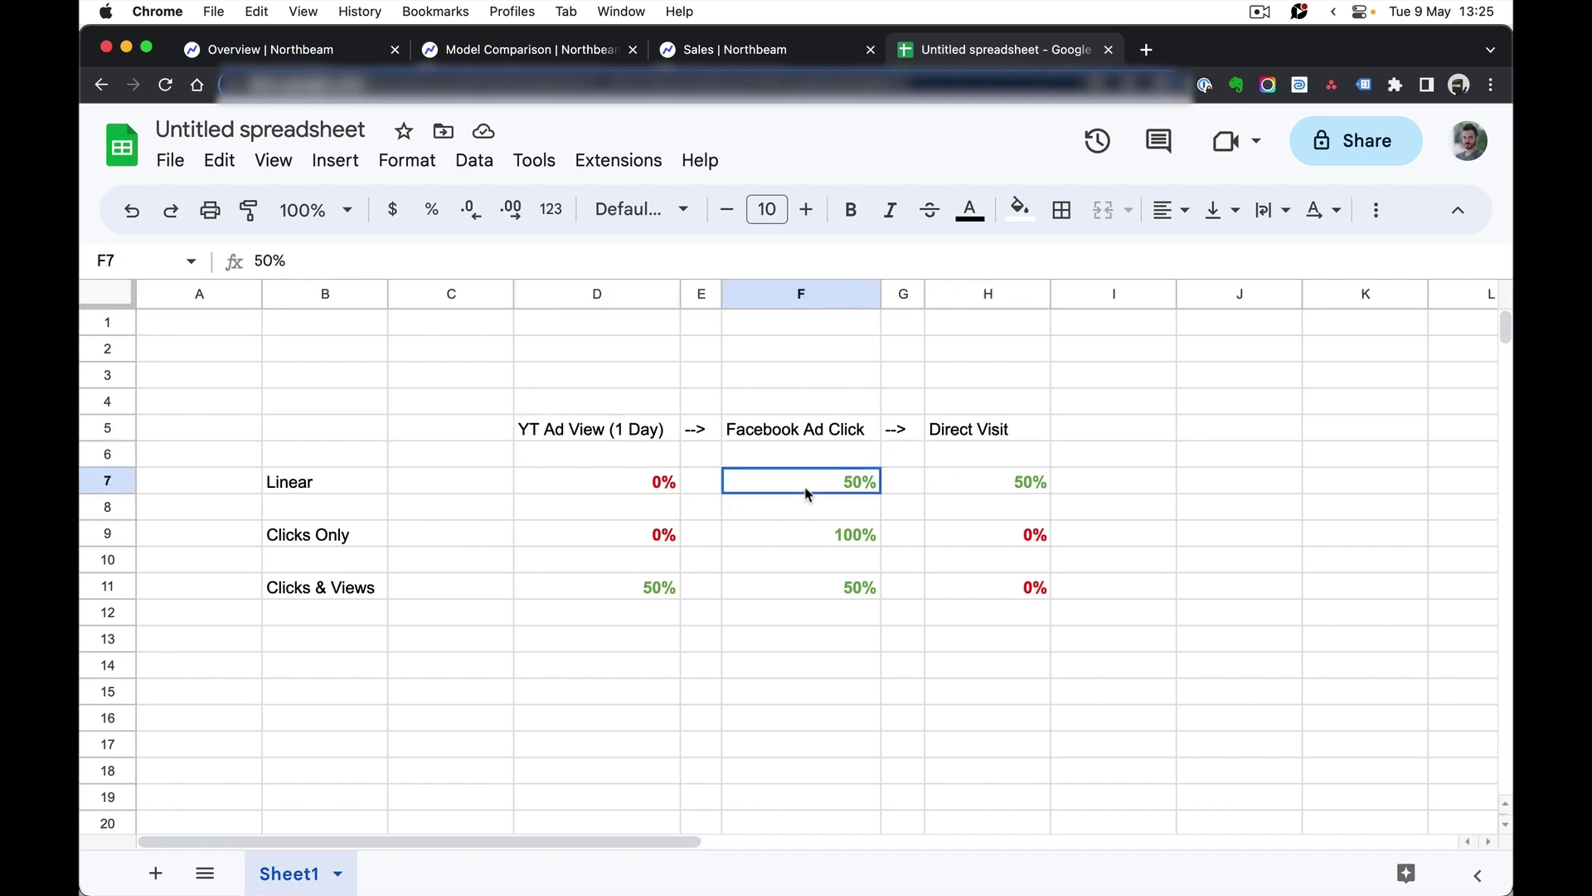
{"action": "left_click", "coordinate": [806, 425]}
{"action": "left_click", "coordinate": [960, 474]}
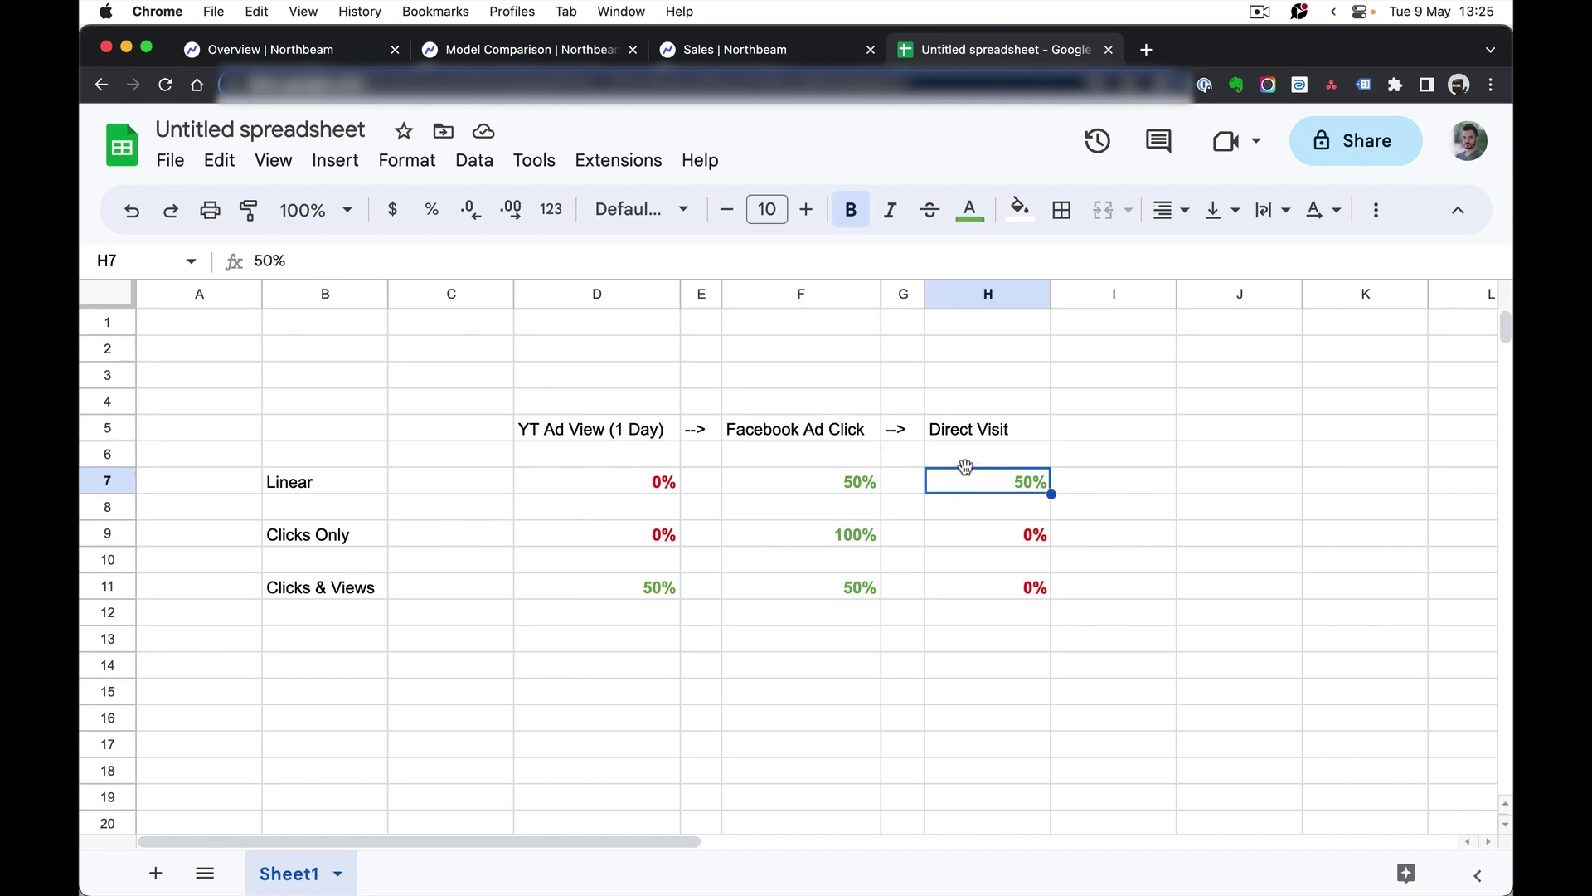
{"action": "left_click", "coordinate": [985, 439]}
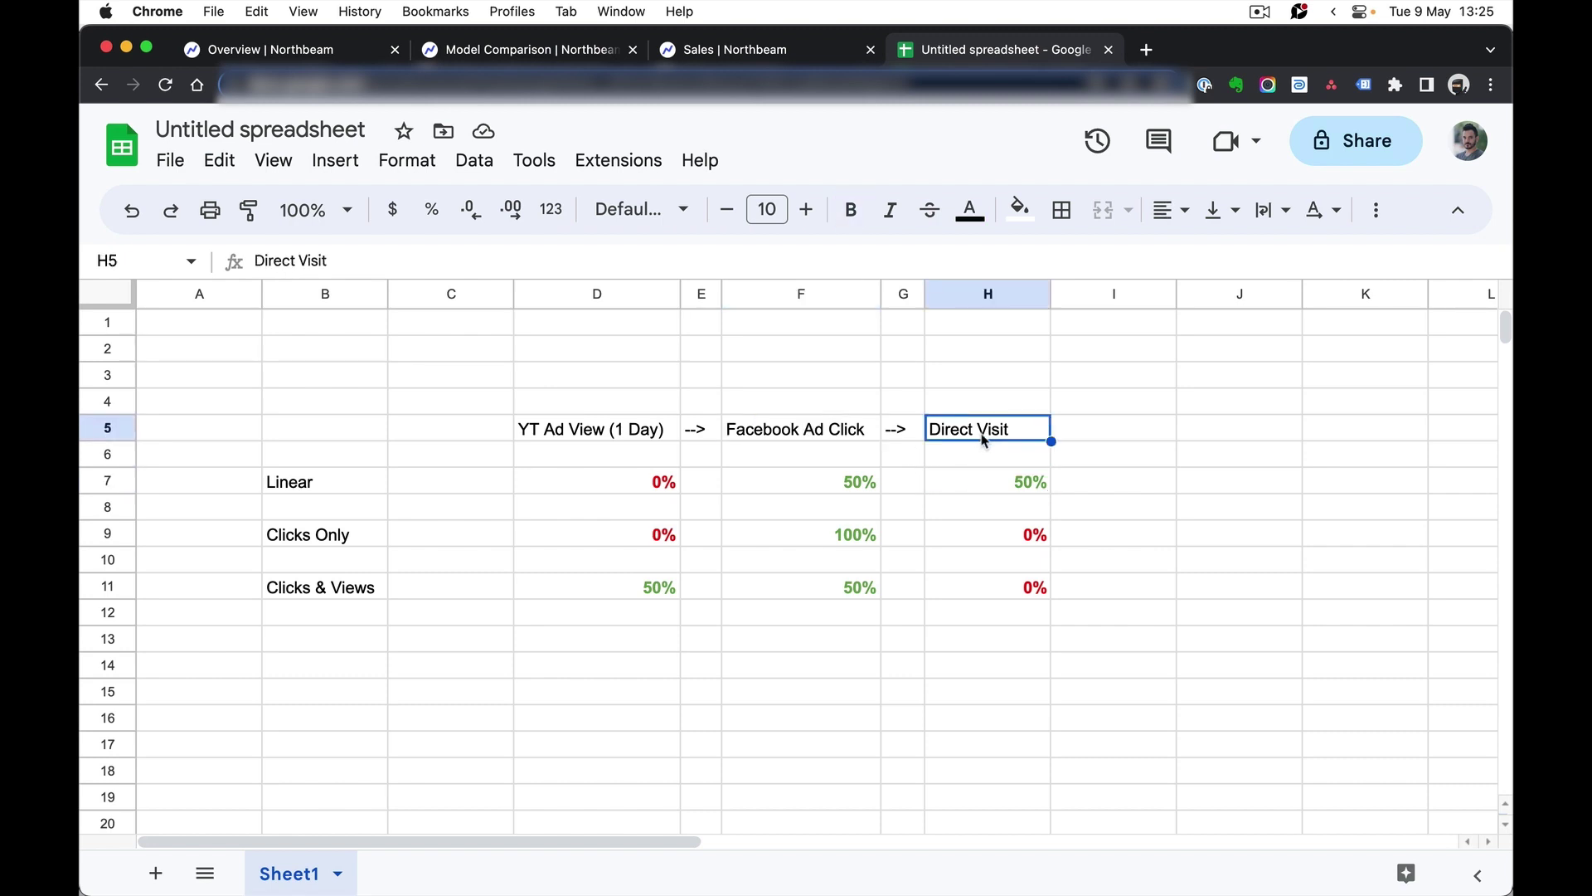
{"action": "left_click", "coordinate": [347, 537]}
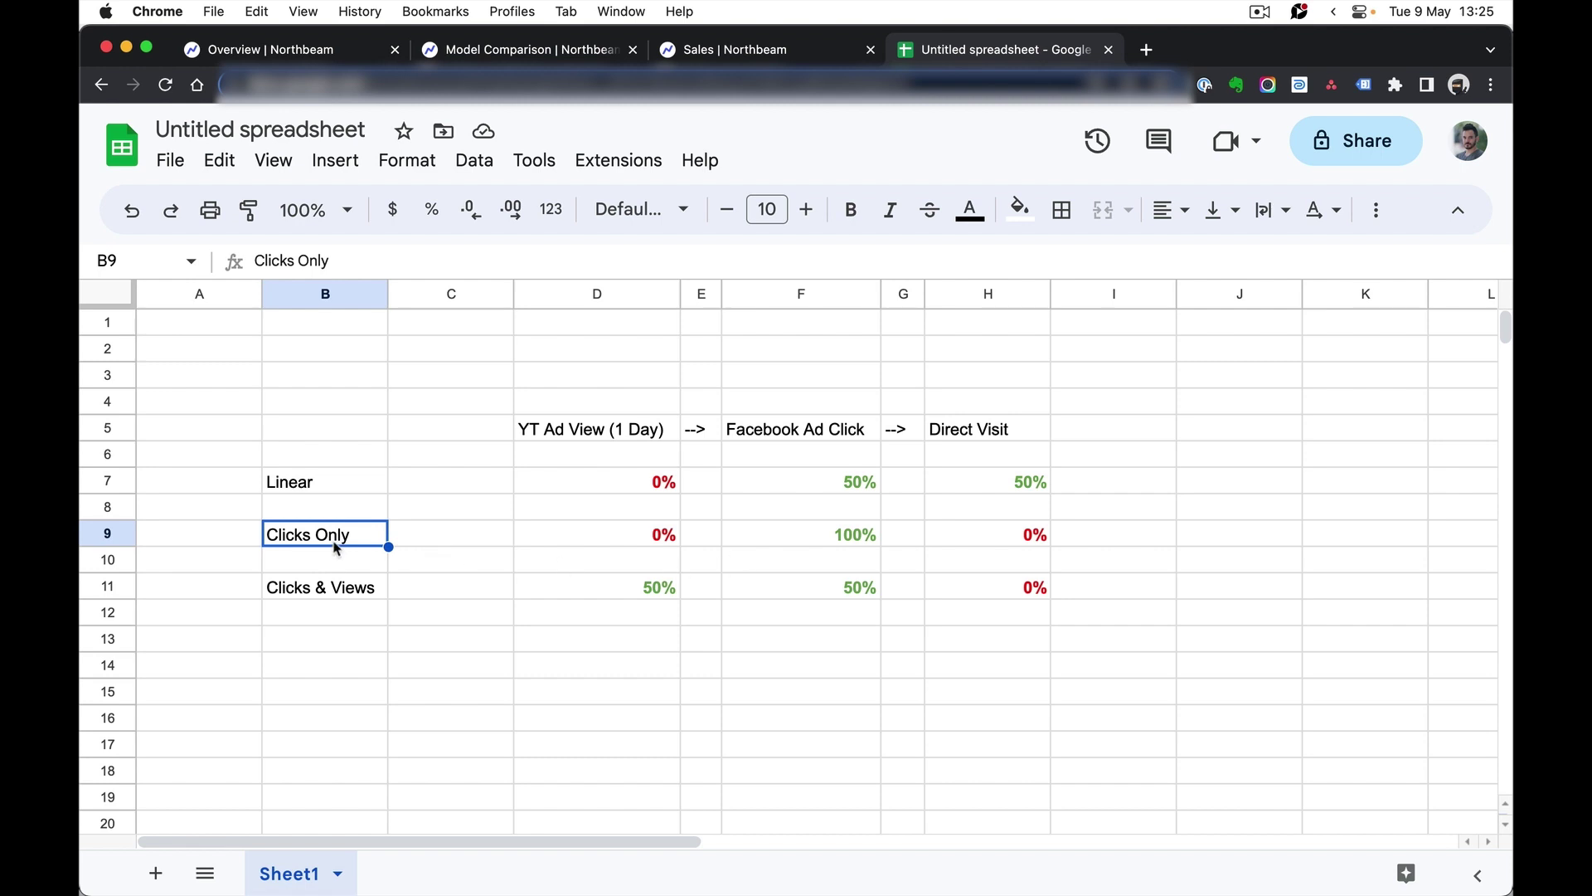
{"action": "left_click", "coordinate": [358, 490]}
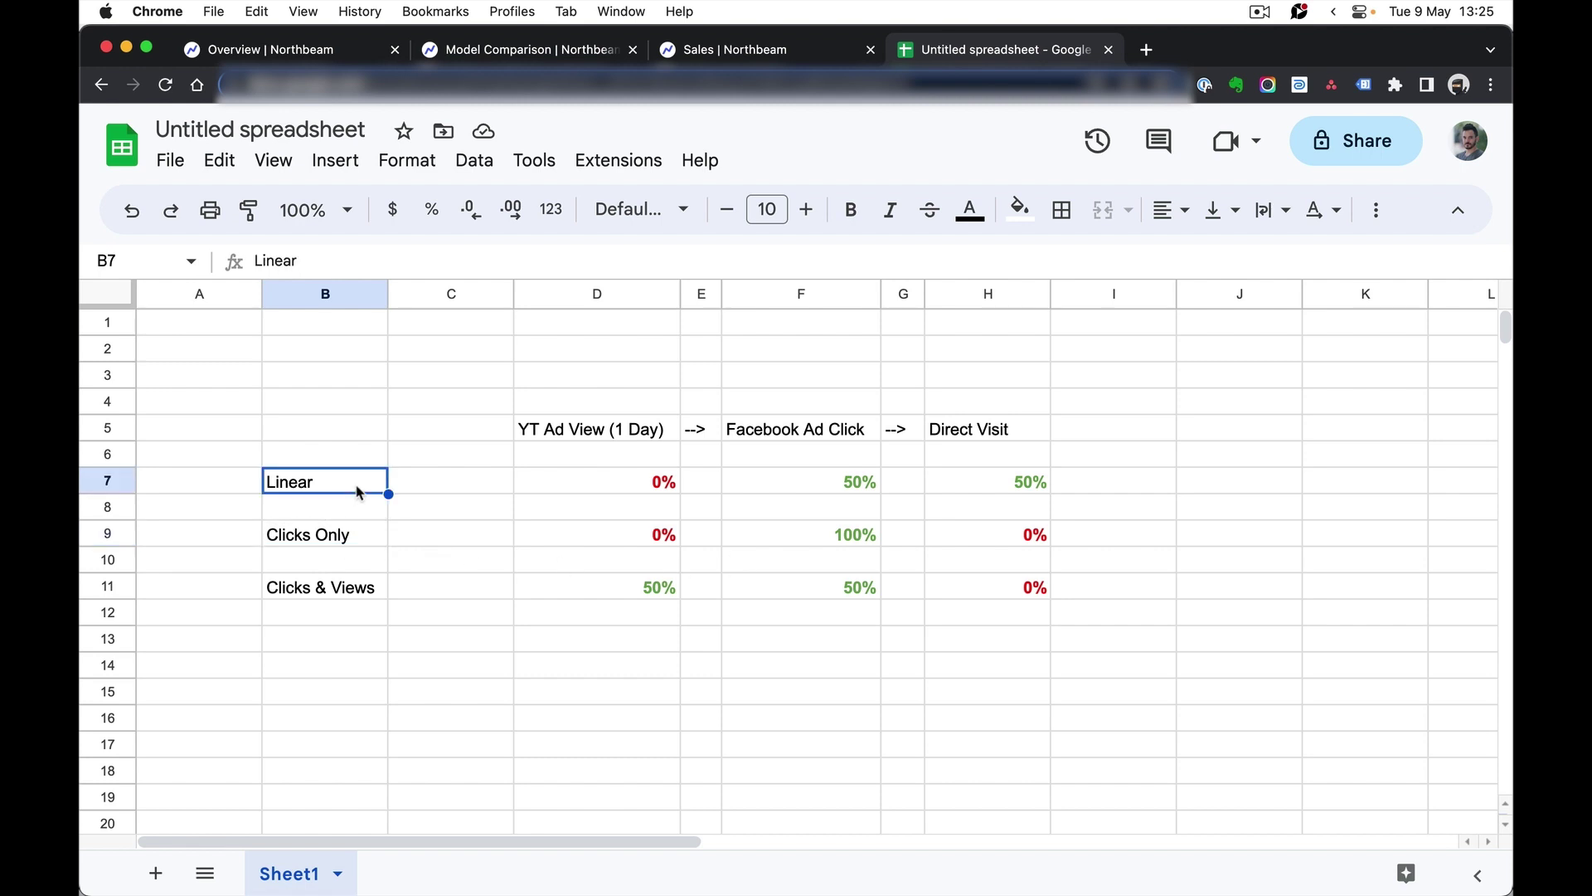
{"action": "left_click", "coordinate": [347, 543]}
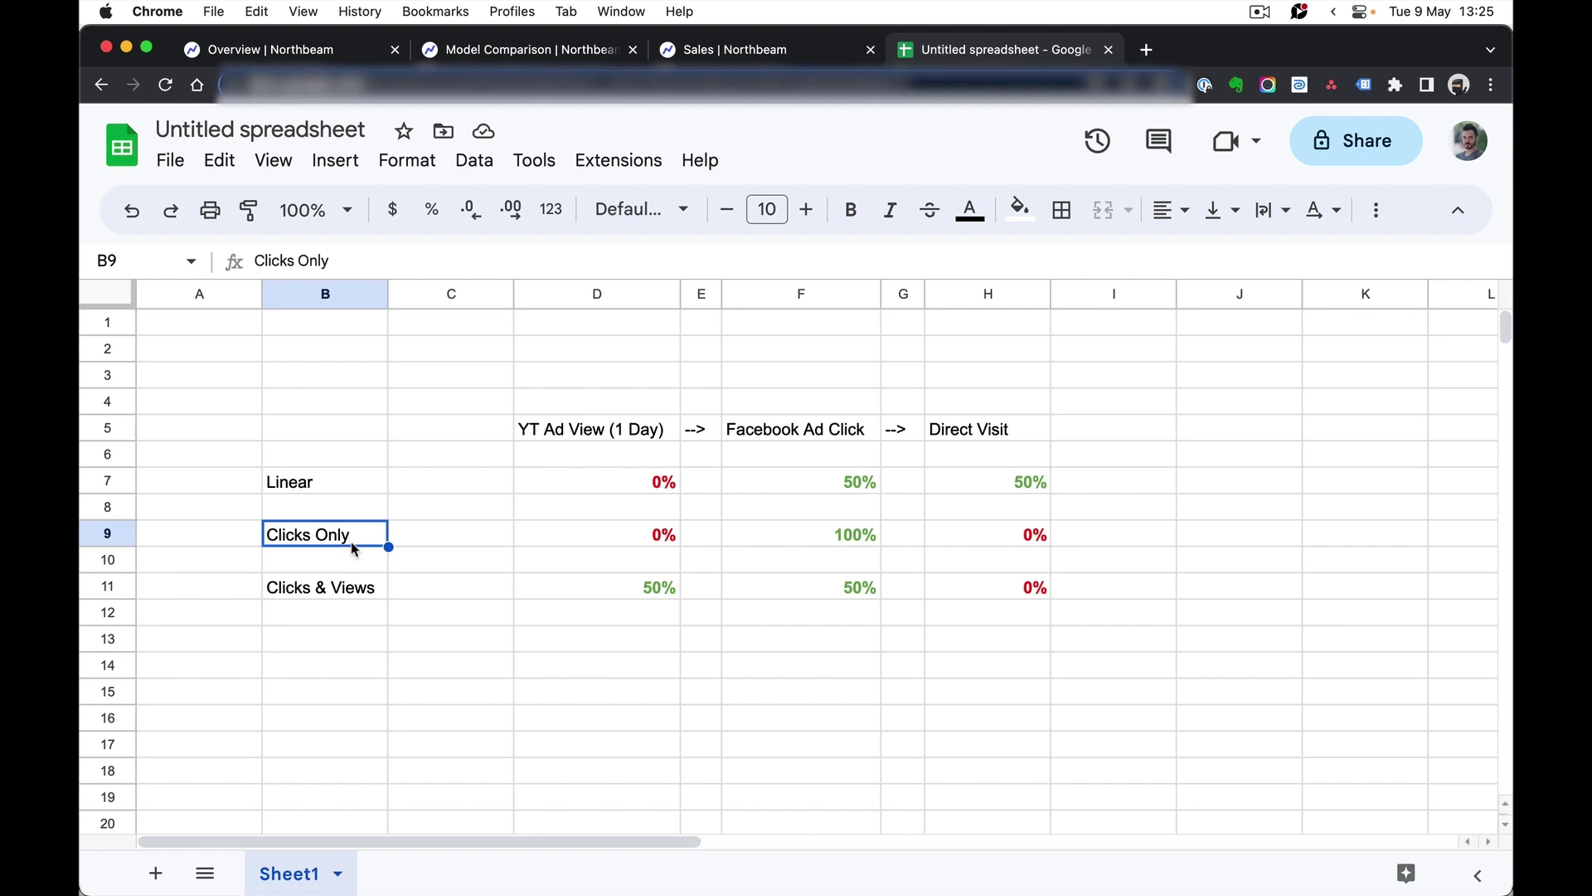
{"action": "left_click", "coordinate": [989, 441]}
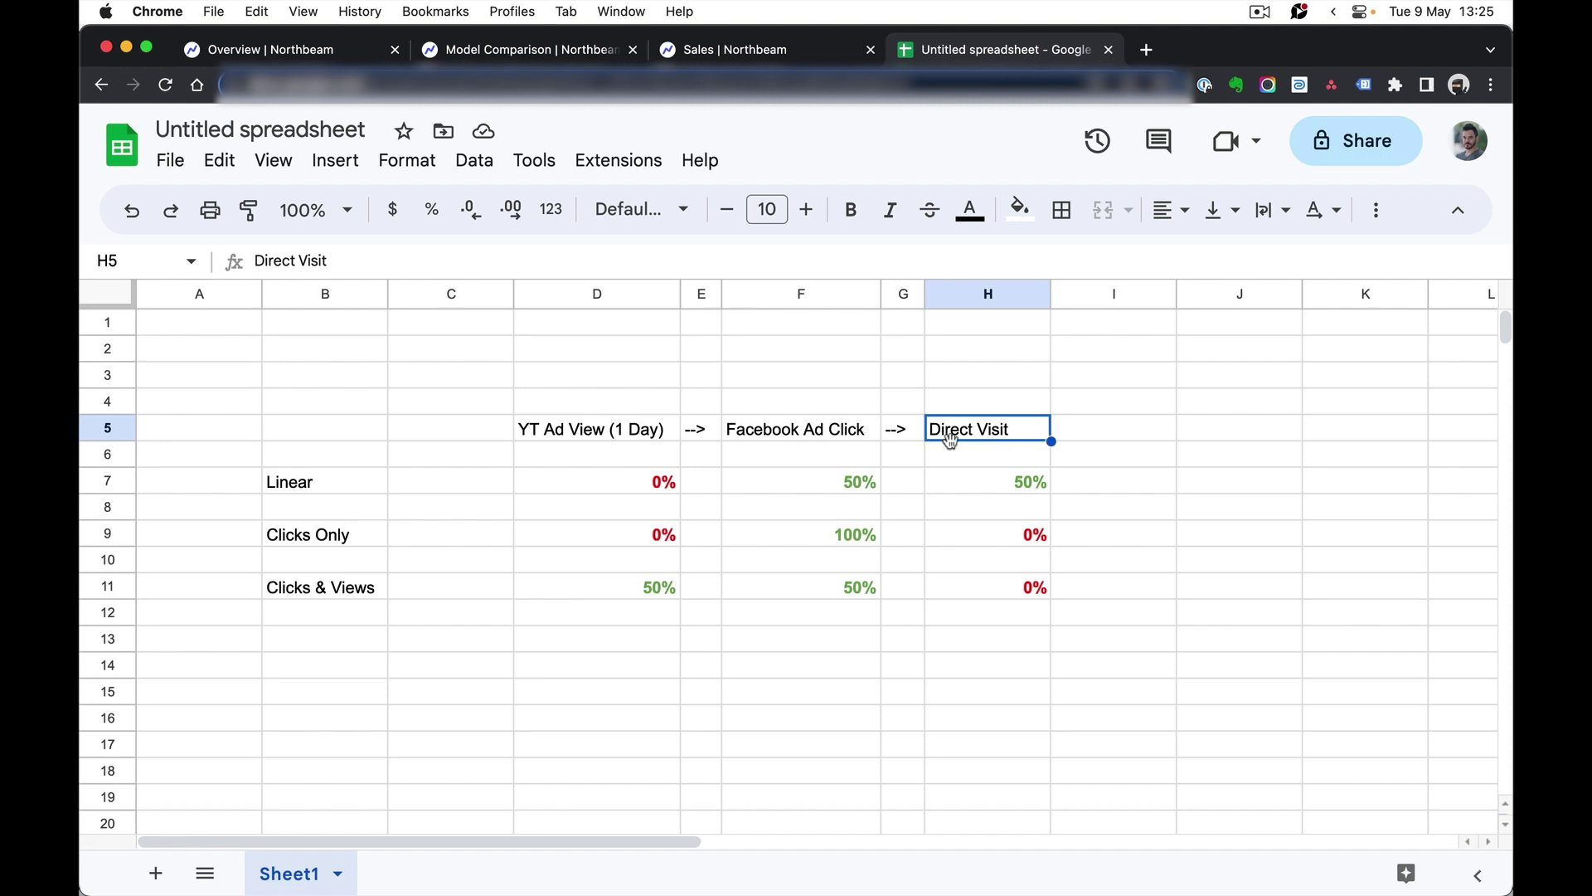
{"action": "left_click", "coordinate": [560, 543]}
{"action": "left_click", "coordinate": [354, 539]}
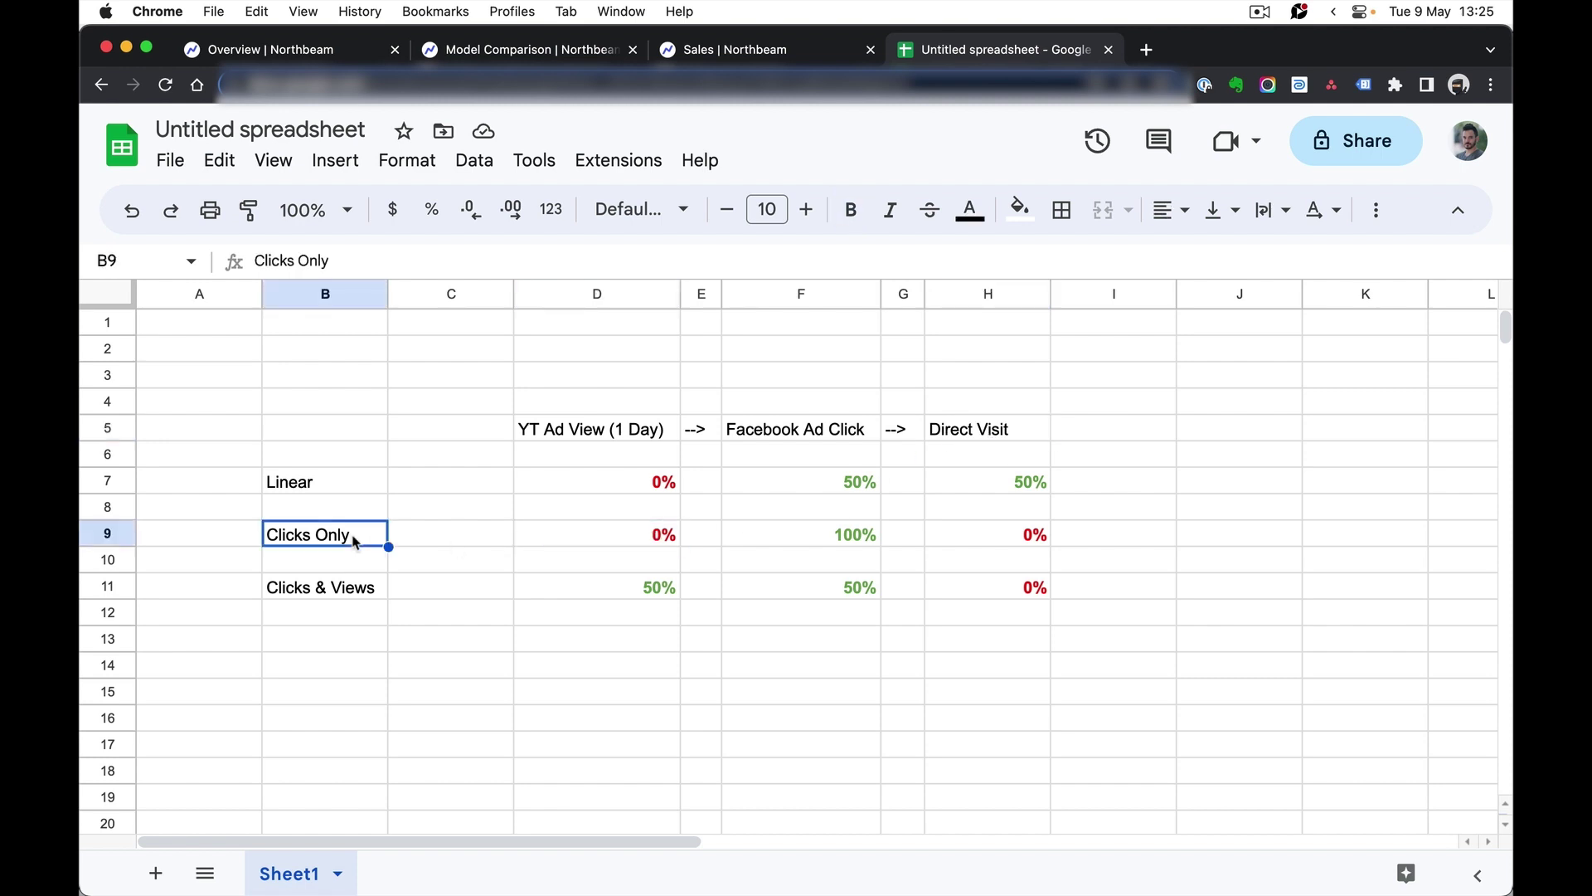
{"action": "left_click", "coordinate": [624, 539]}
{"action": "left_click", "coordinate": [600, 434]}
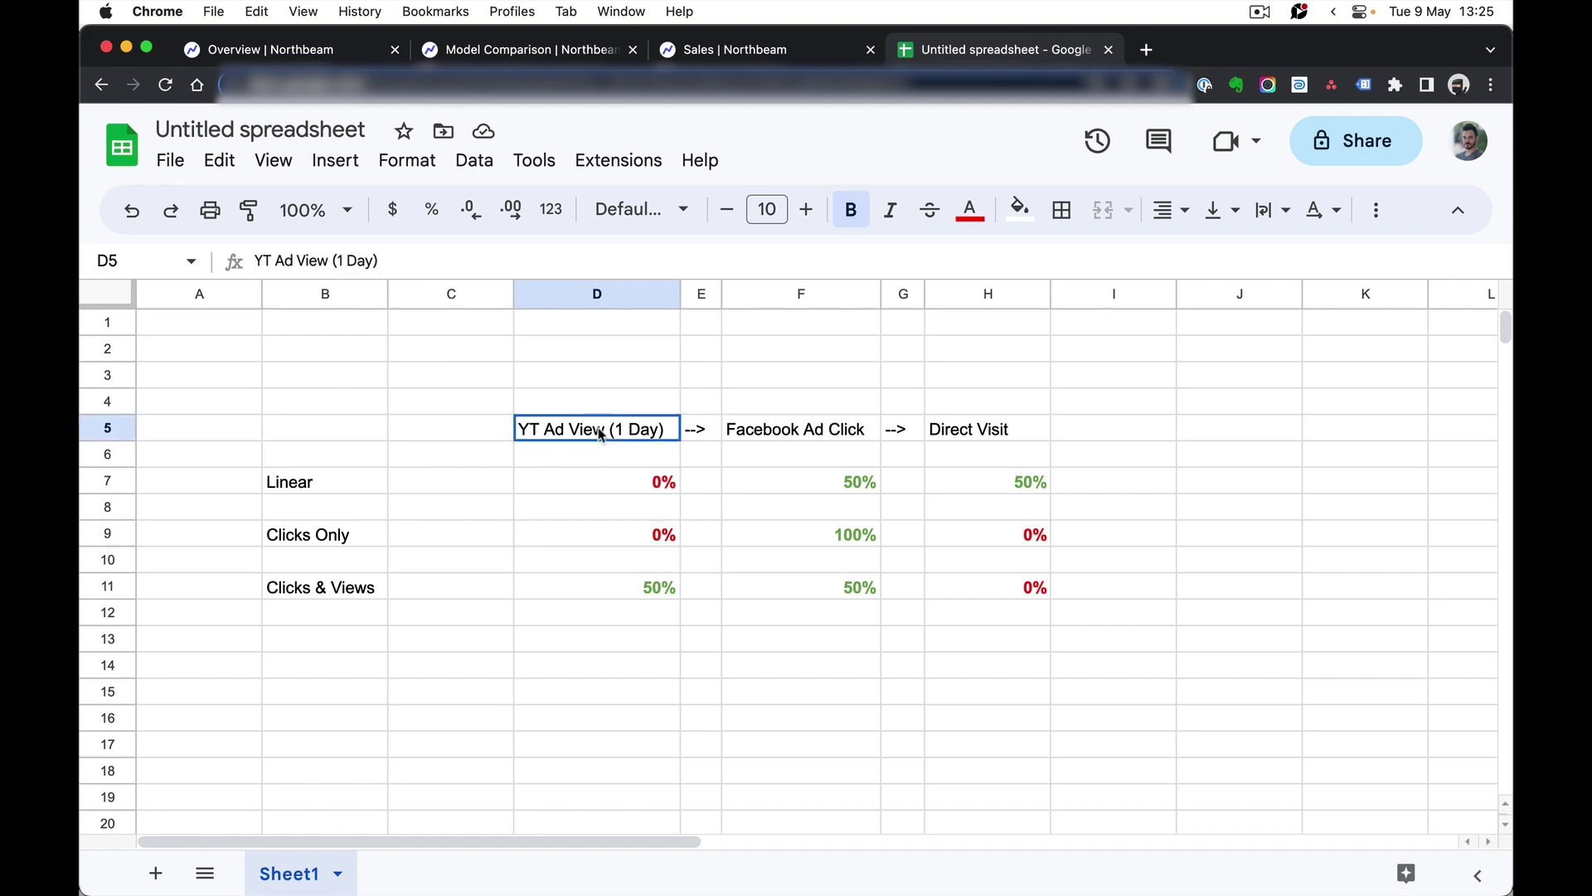
{"action": "left_click", "coordinate": [617, 544]}
{"action": "left_click", "coordinate": [597, 435]}
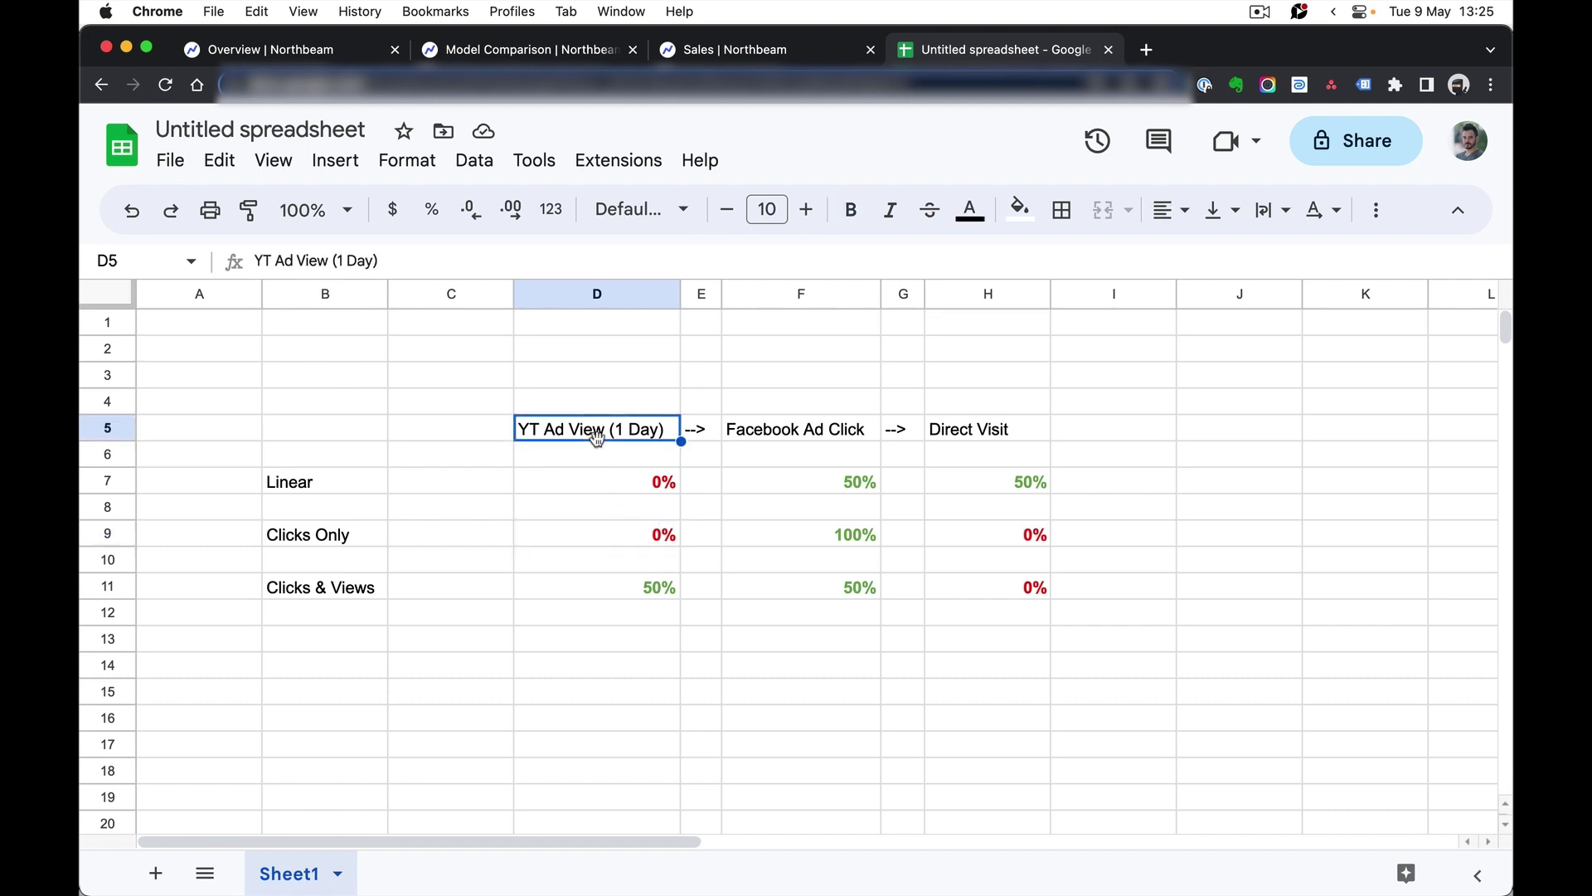
{"action": "left_click", "coordinate": [991, 537]}
{"action": "left_click", "coordinate": [967, 430]}
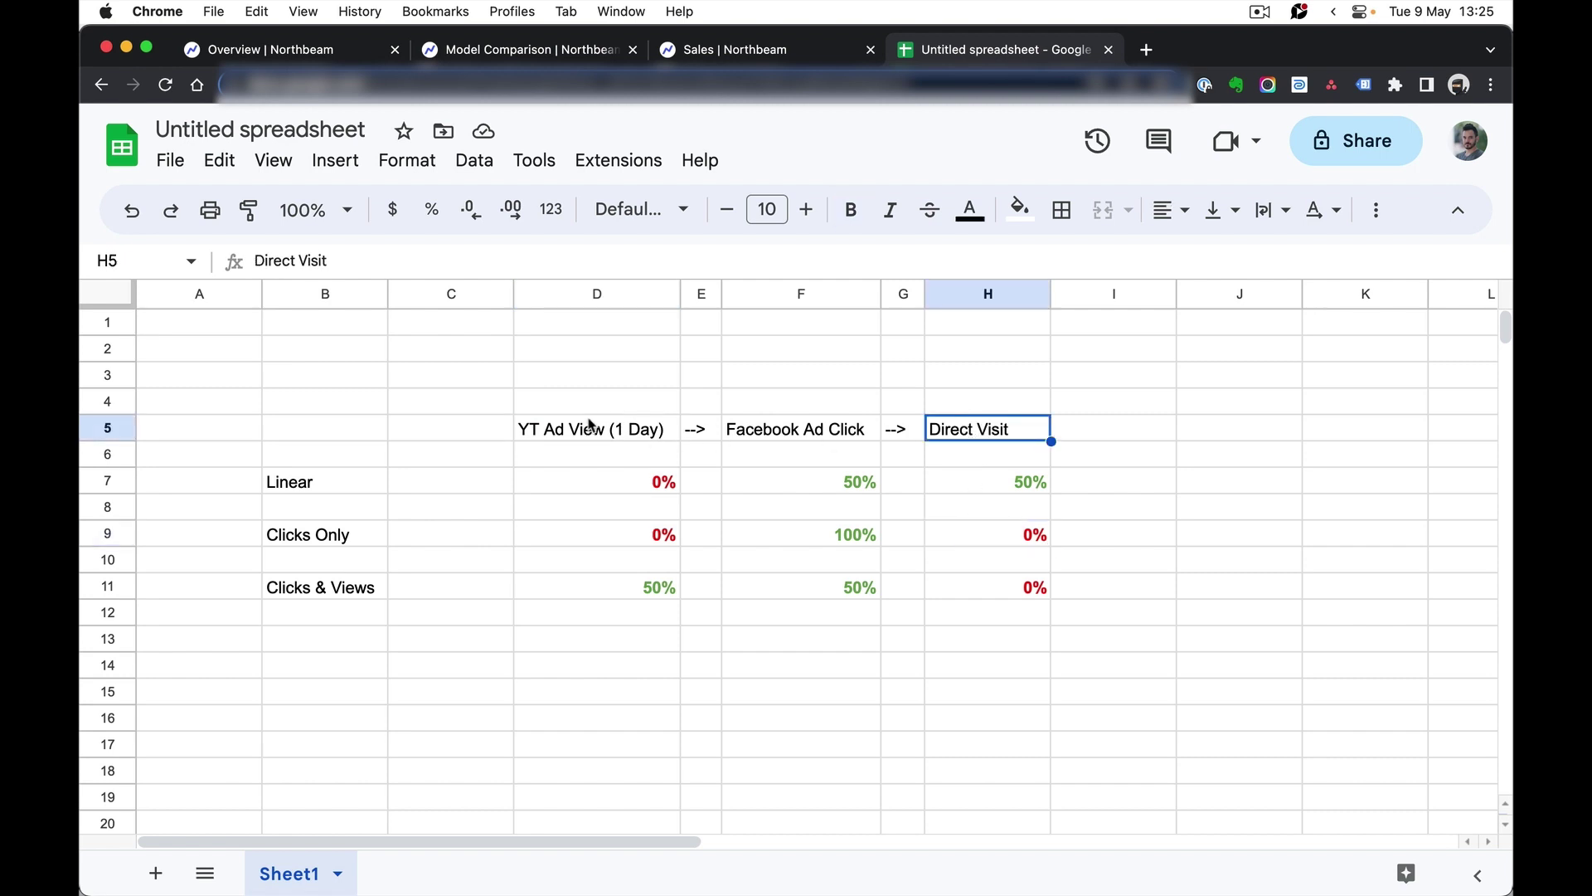
{"action": "left_click", "coordinate": [783, 541]}
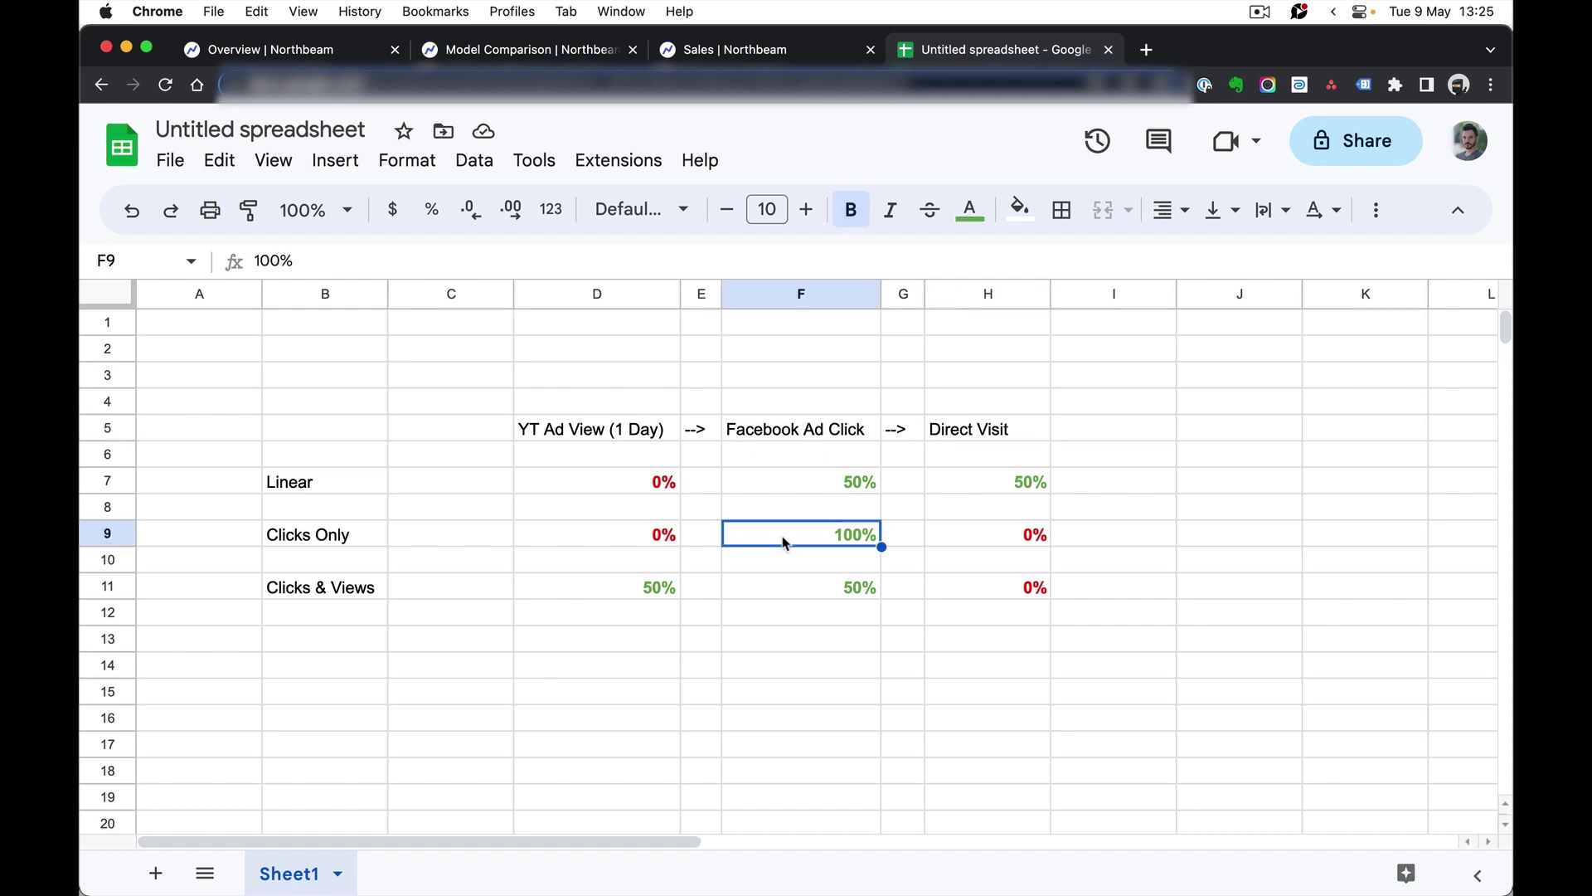
{"action": "left_click", "coordinate": [820, 432]}
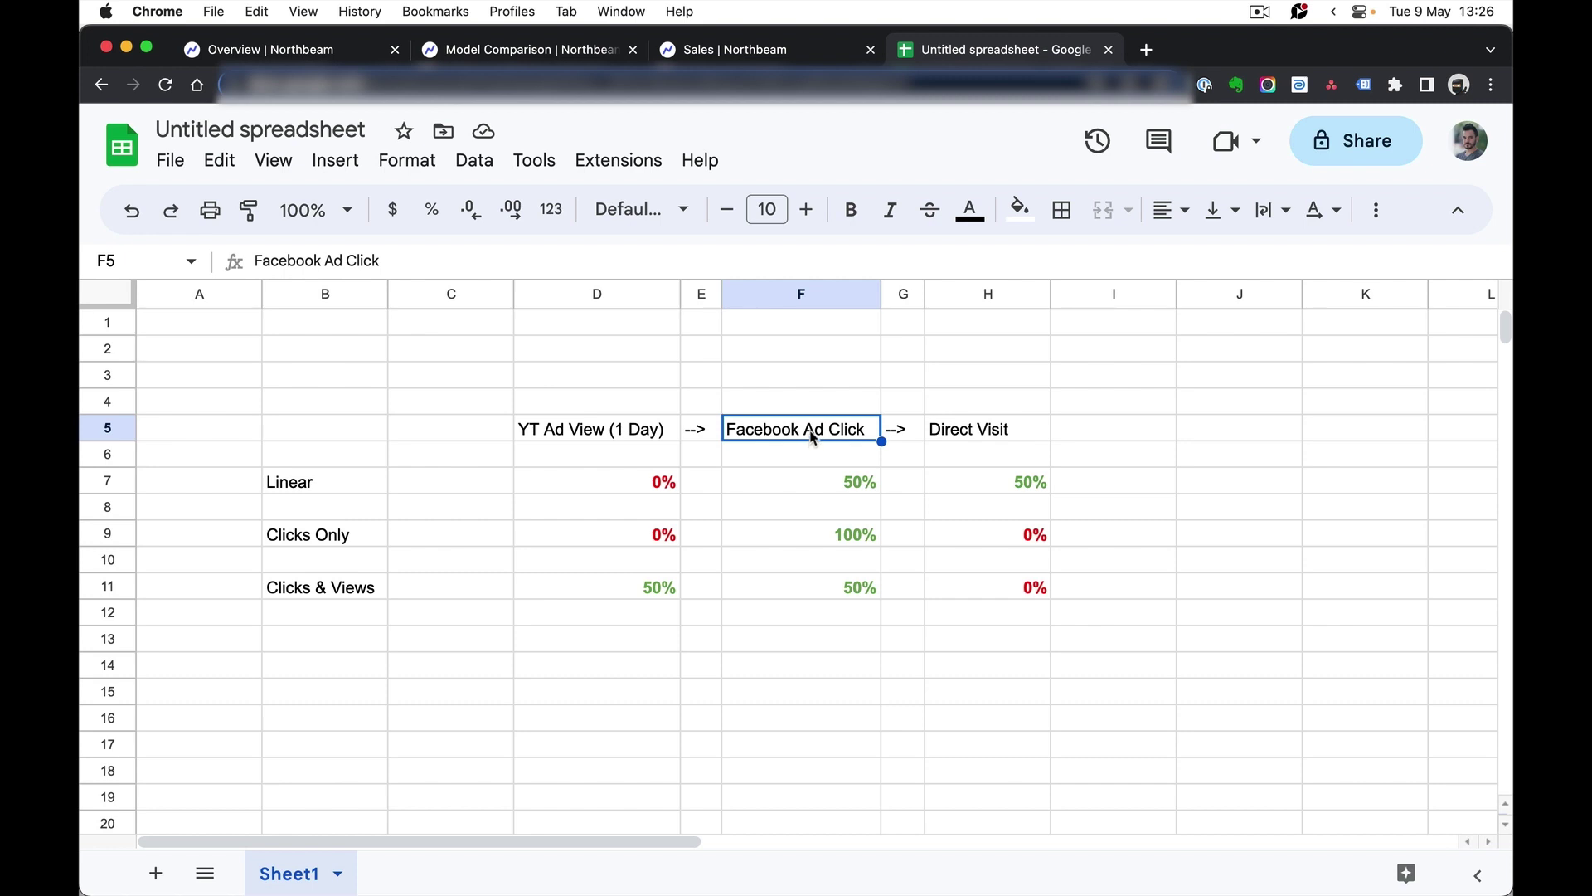
{"action": "left_click", "coordinate": [357, 601]}
{"action": "double_click", "coordinate": [359, 602]}
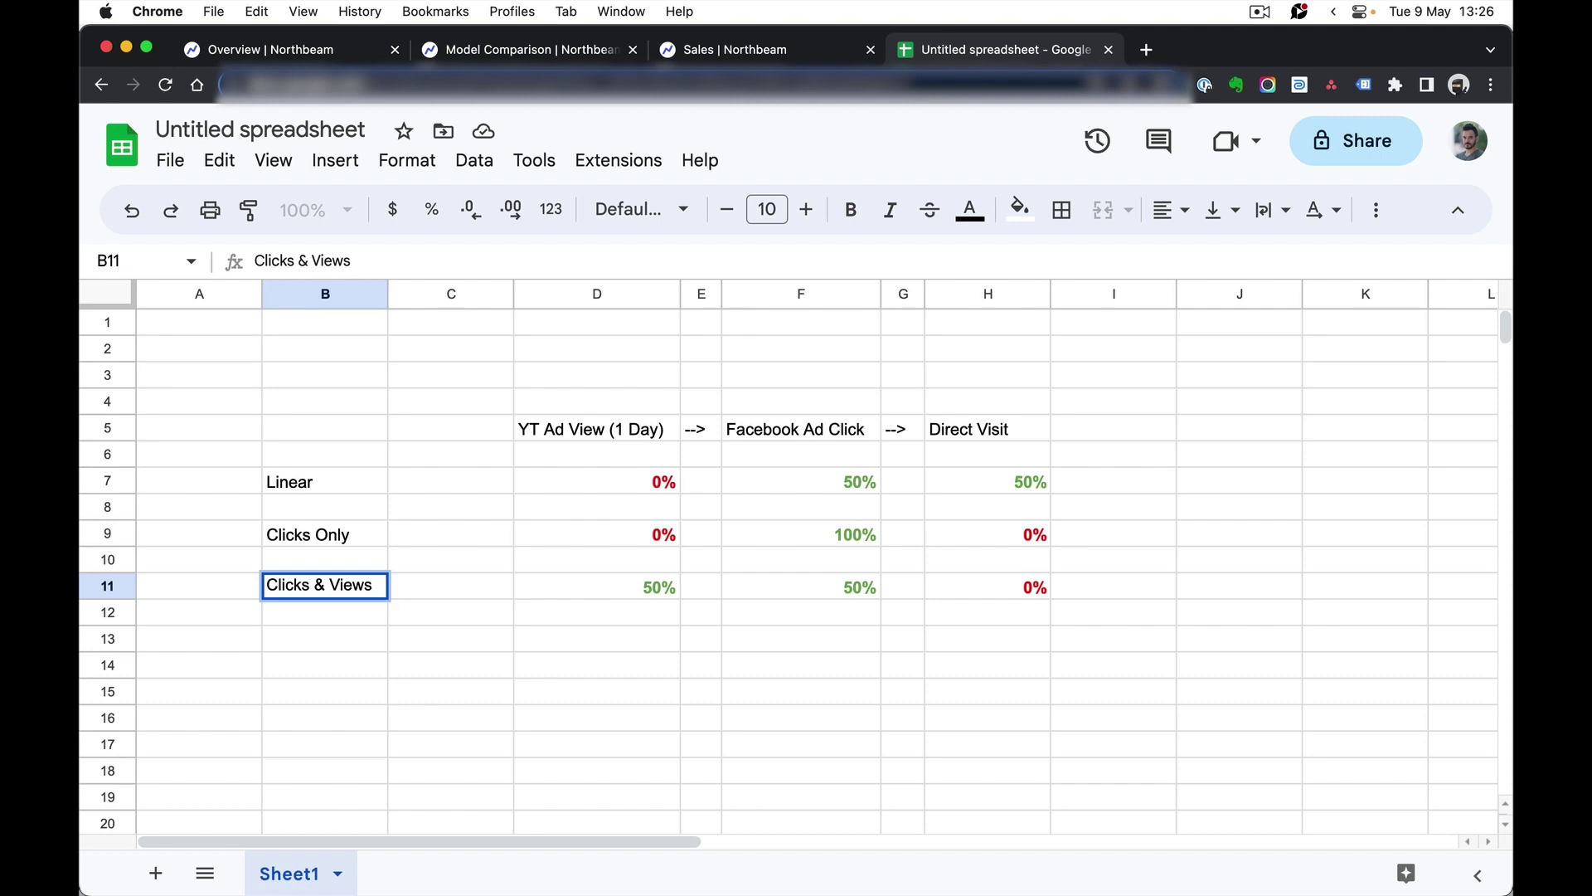
{"action": "type", "text": "& Influencers"}
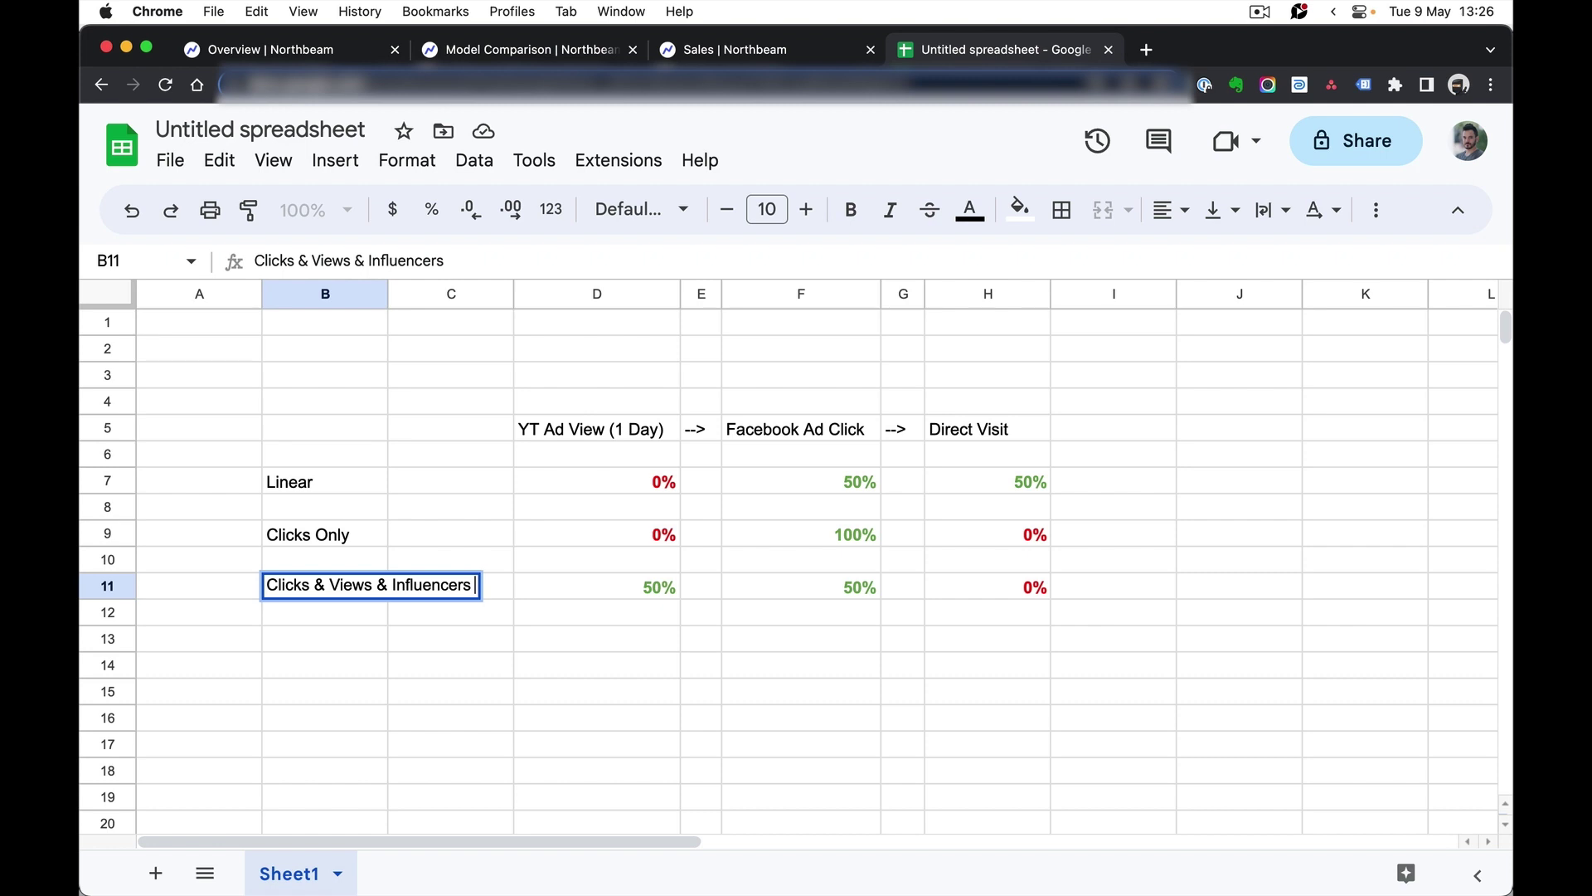
{"action": "key", "text": "Return"}
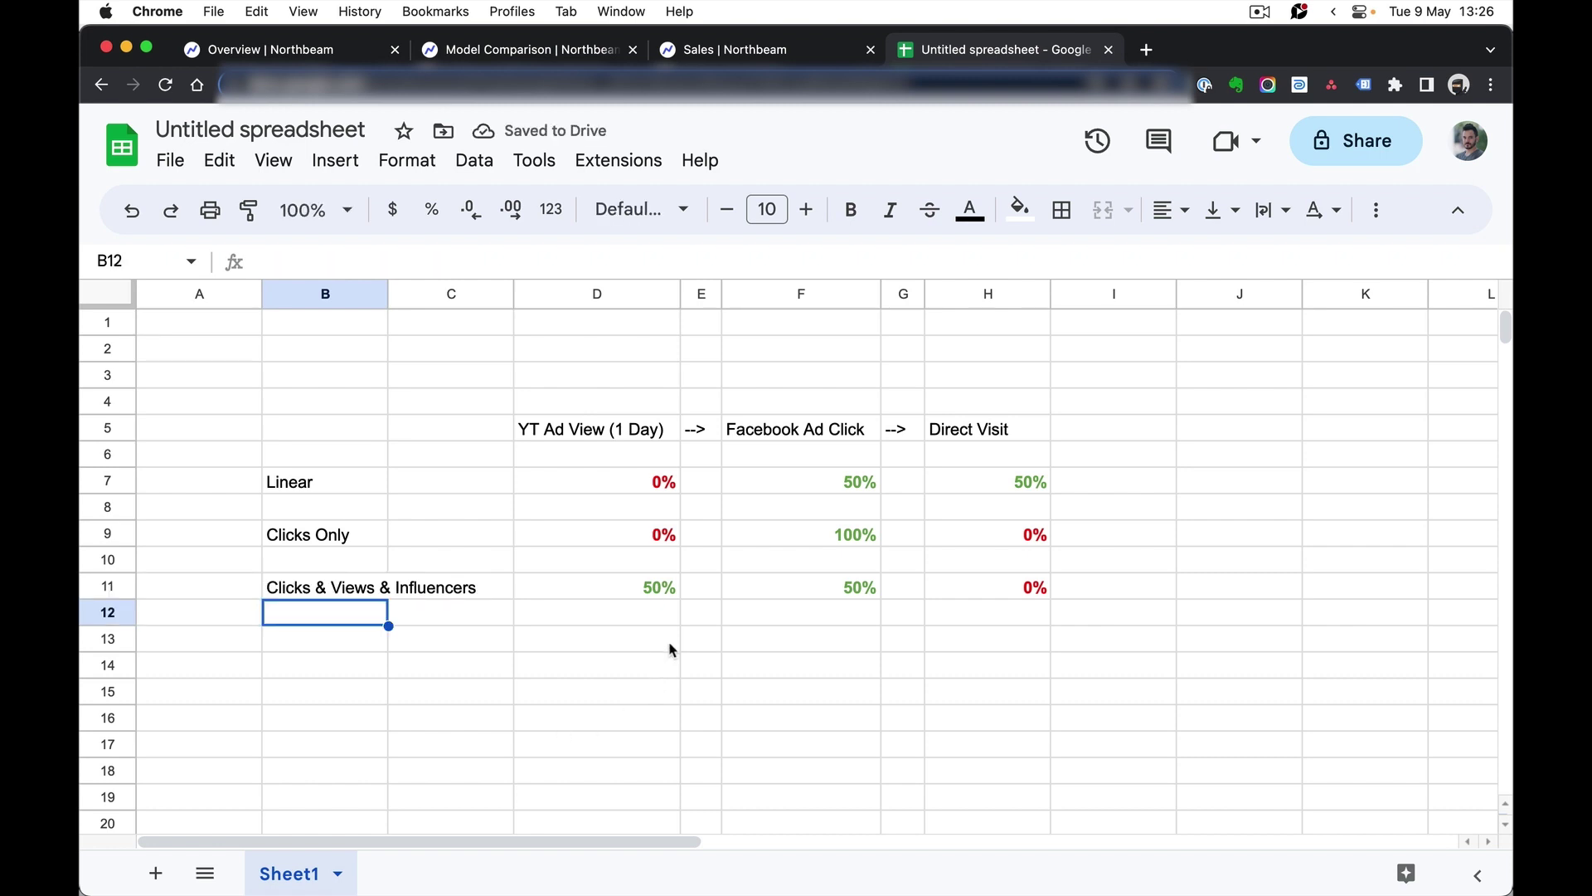
{"action": "left_click", "coordinate": [371, 543]}
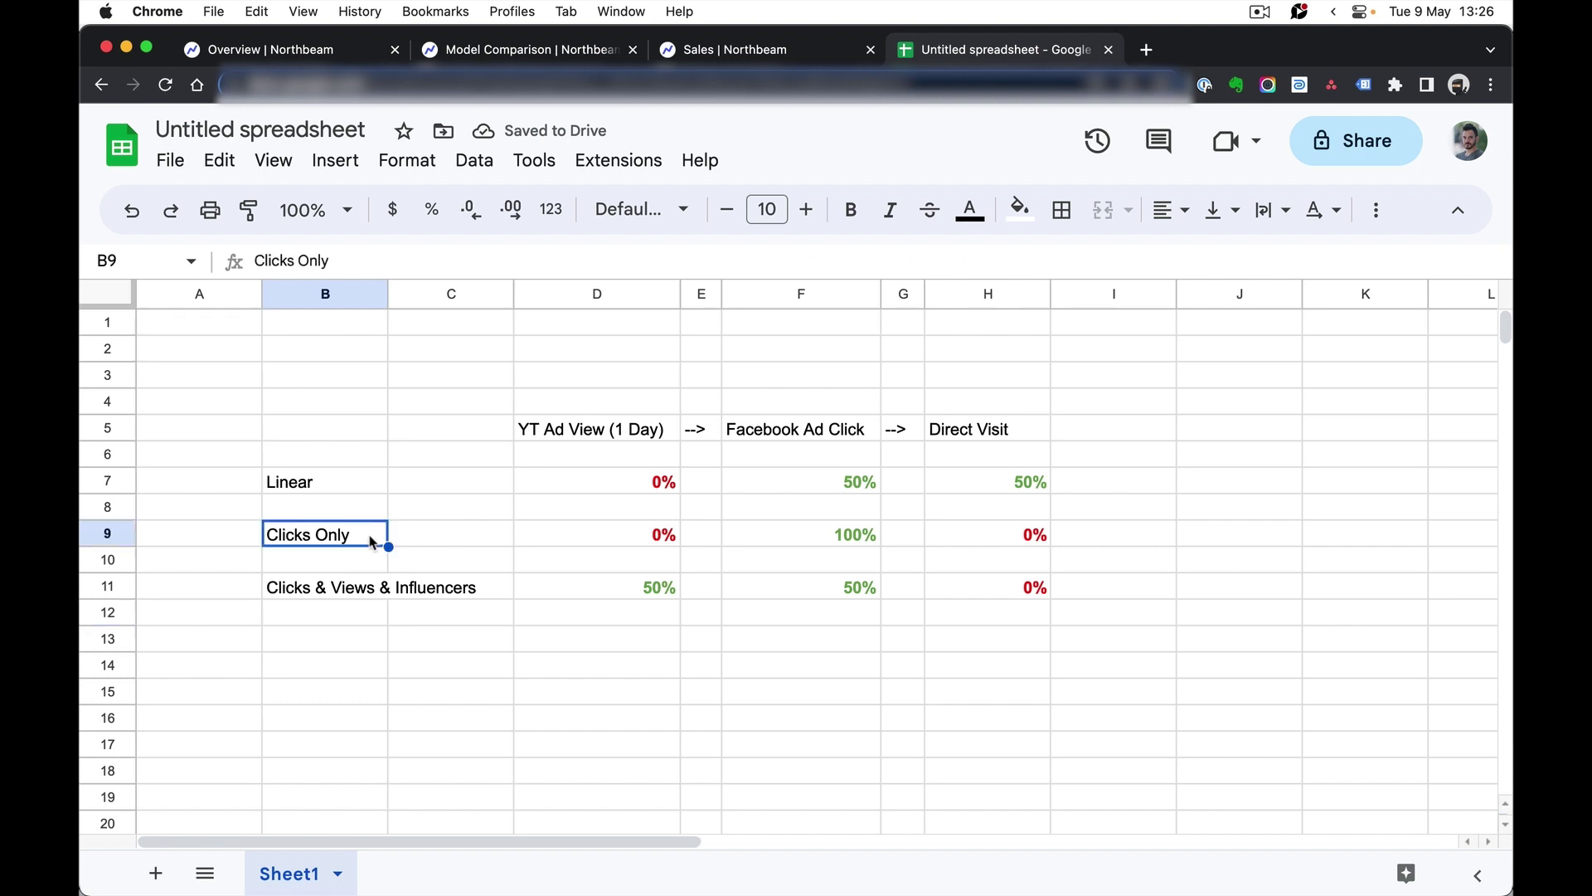
{"action": "left_click", "coordinate": [994, 435]}
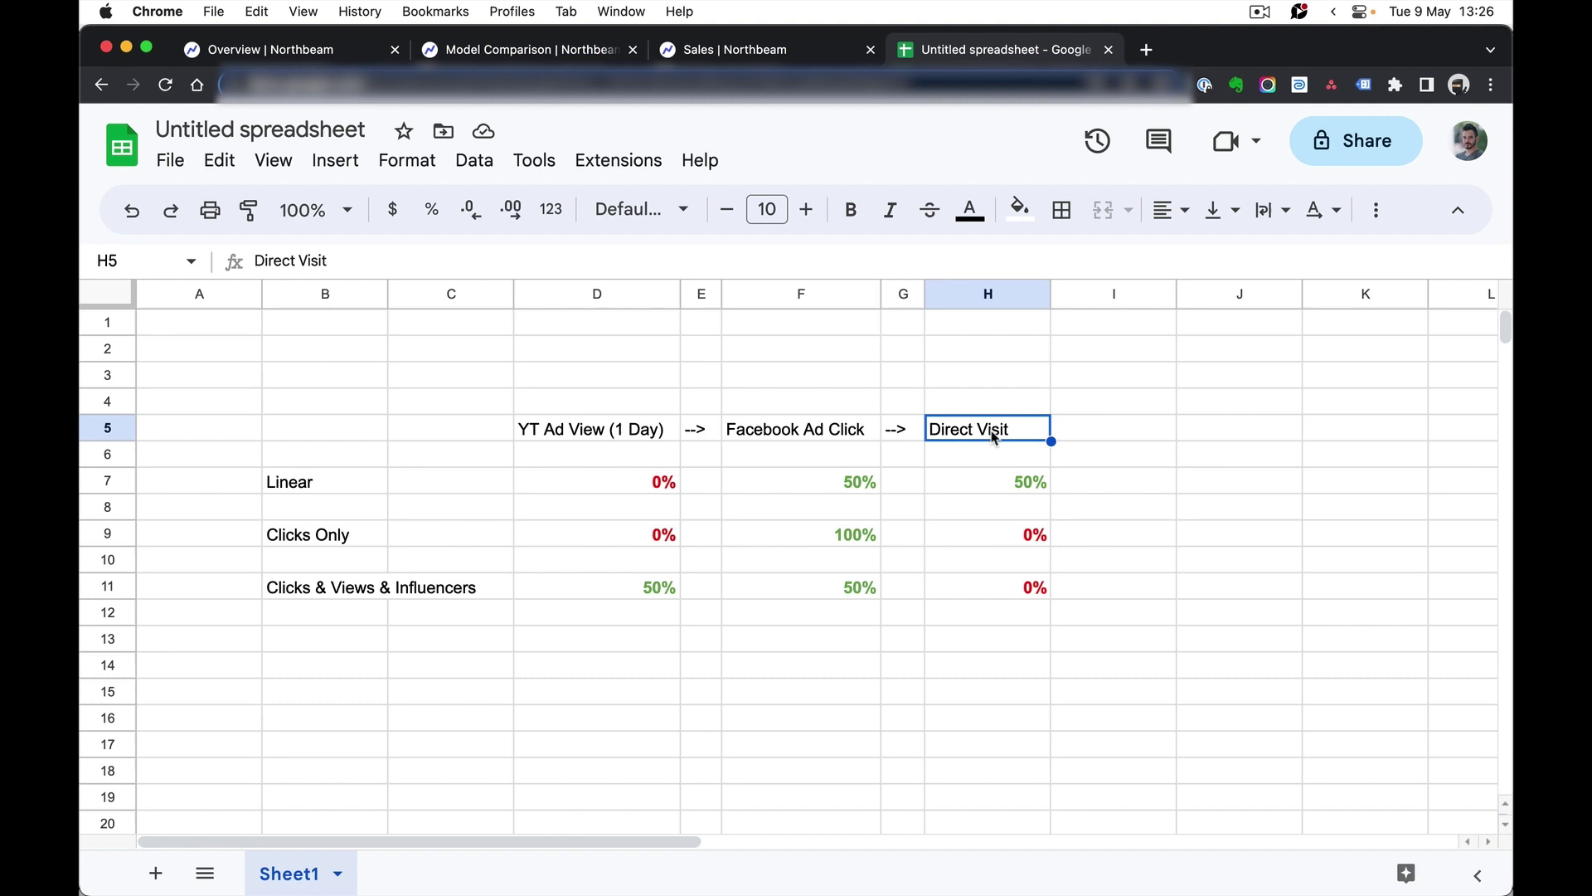
{"action": "left_click", "coordinate": [620, 594]}
{"action": "left_click", "coordinate": [603, 429]}
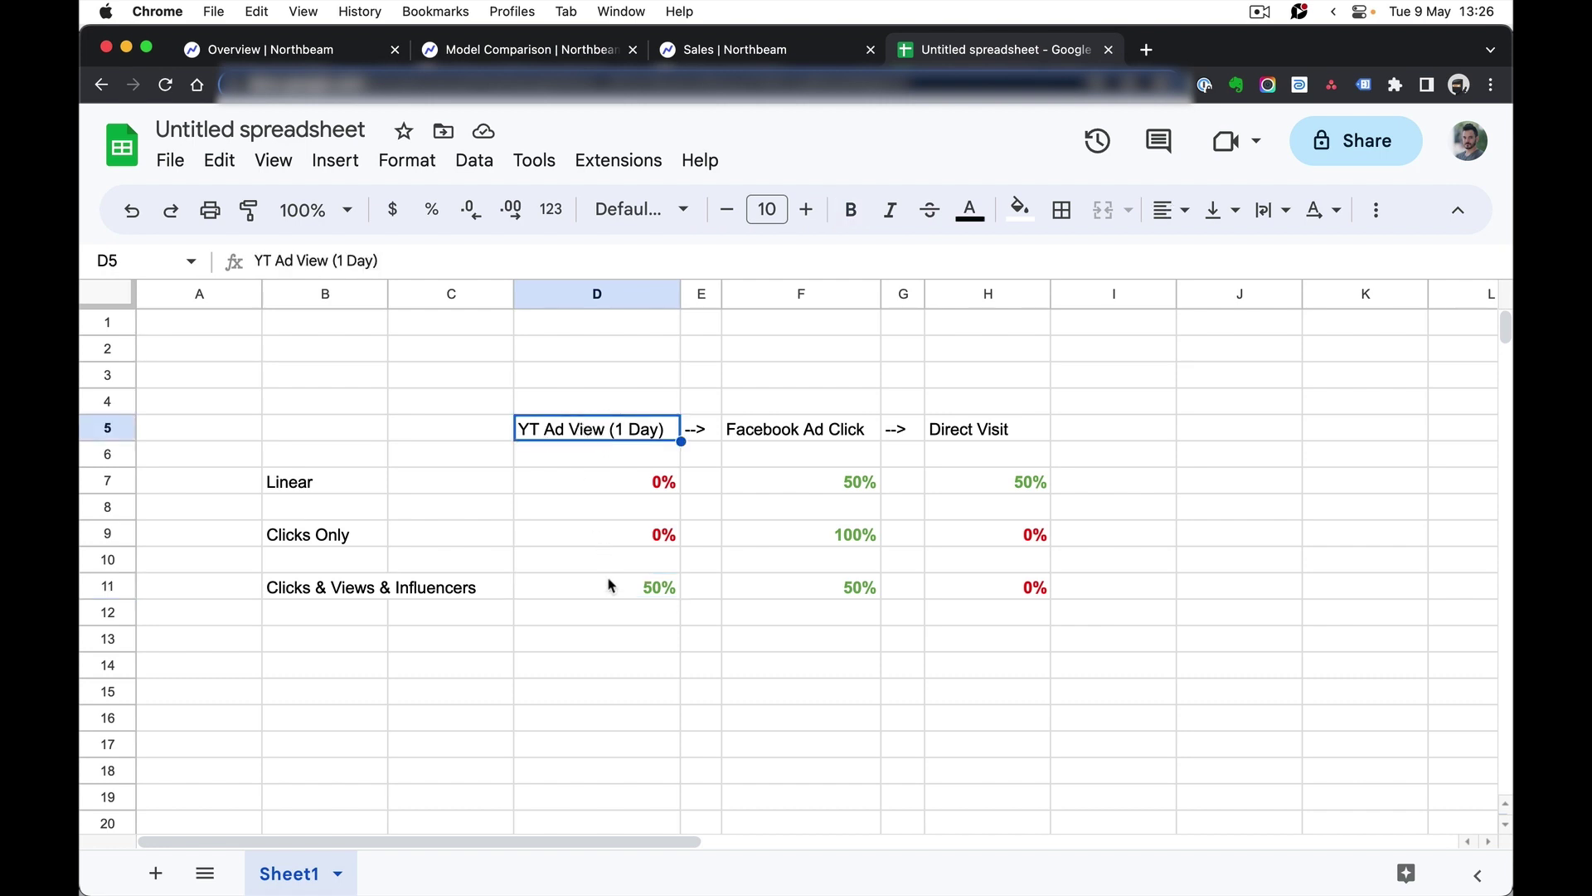
{"action": "left_click", "coordinate": [857, 437]}
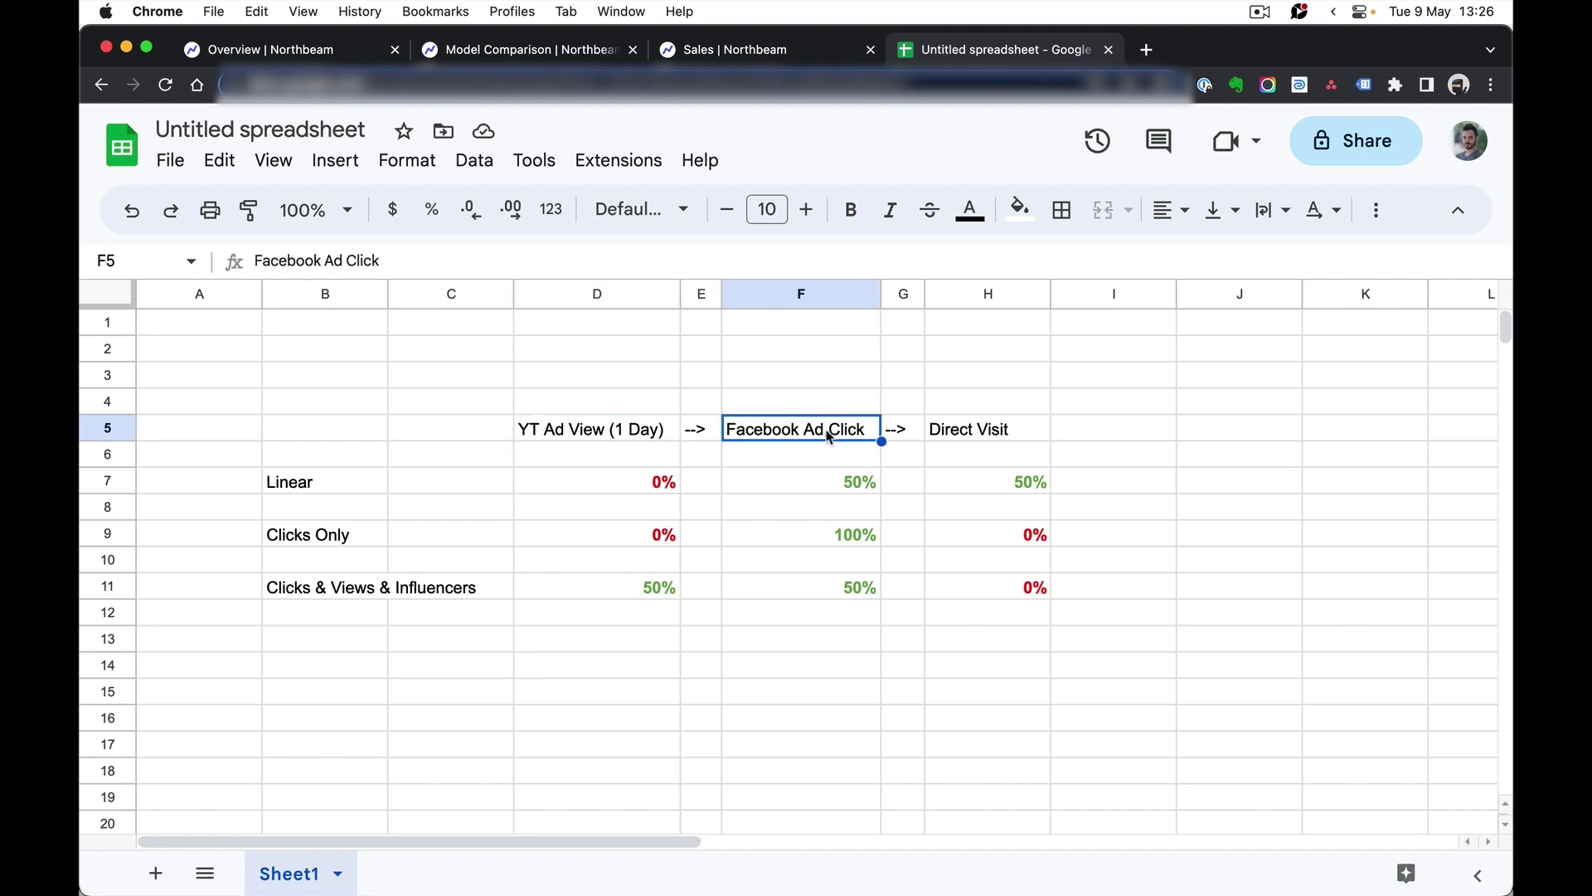
{"action": "left_click", "coordinate": [1007, 429]}
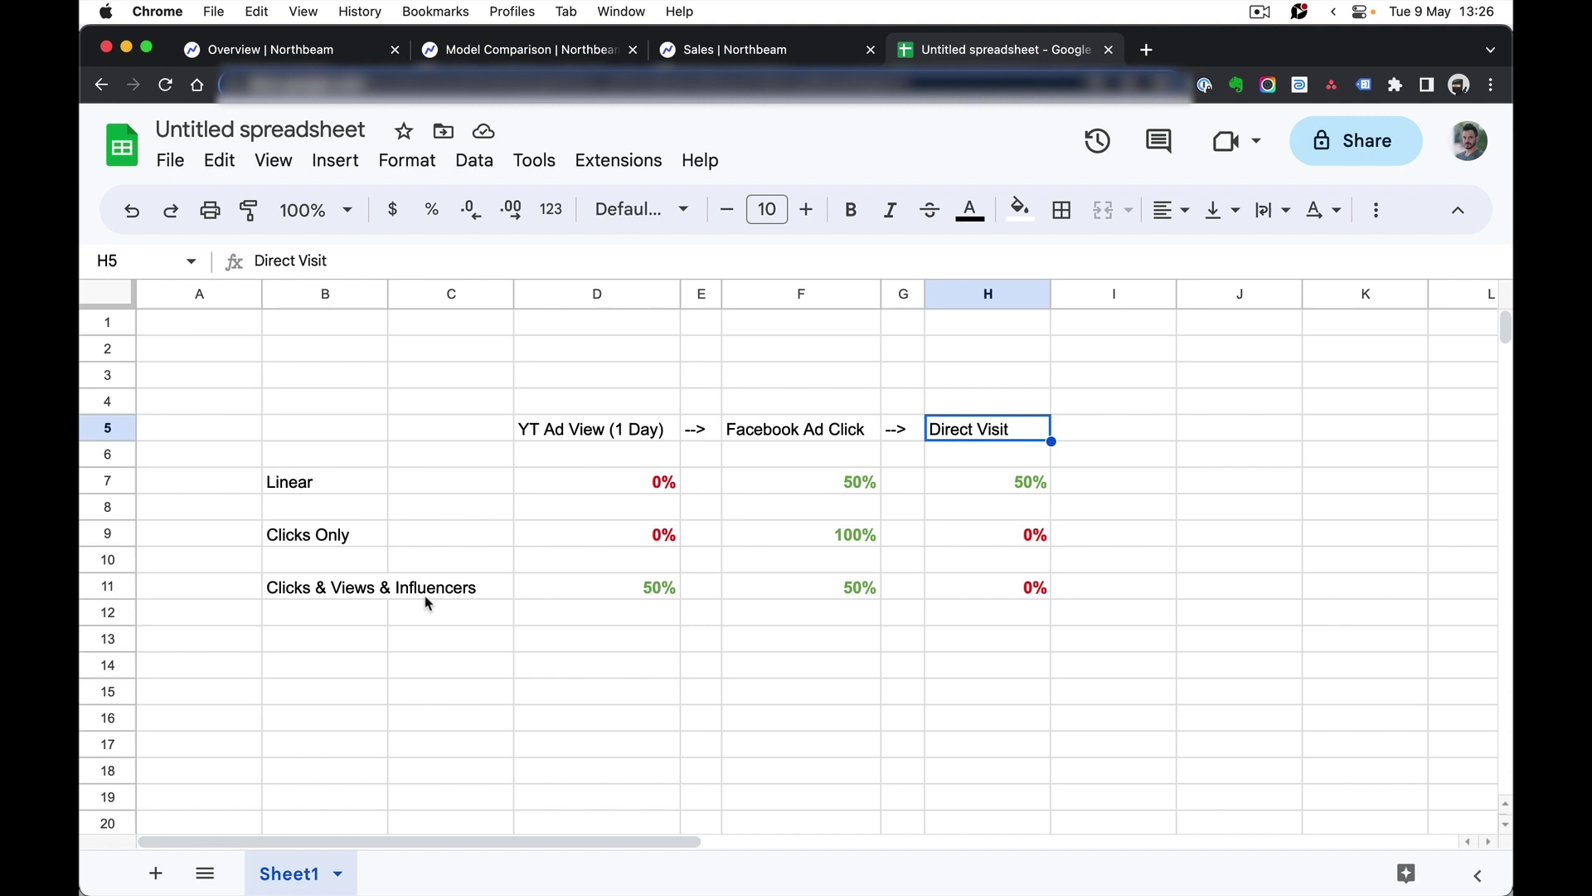
{"action": "left_click", "coordinate": [632, 593]}
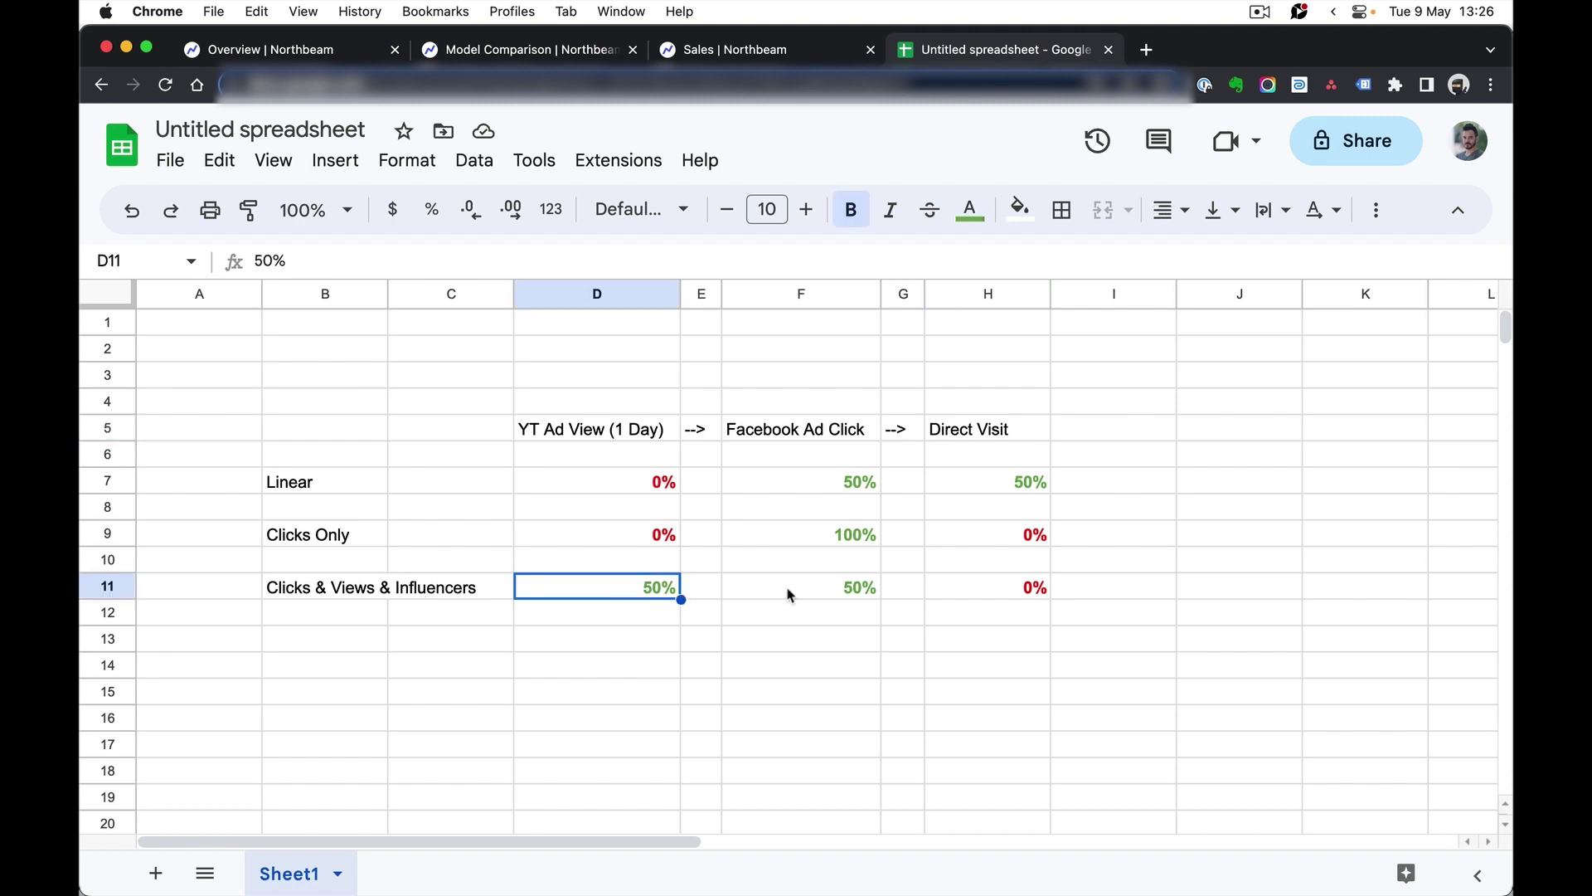
{"action": "left_click", "coordinate": [787, 594]}
{"action": "left_click", "coordinate": [621, 591]}
{"action": "left_click", "coordinate": [592, 425]}
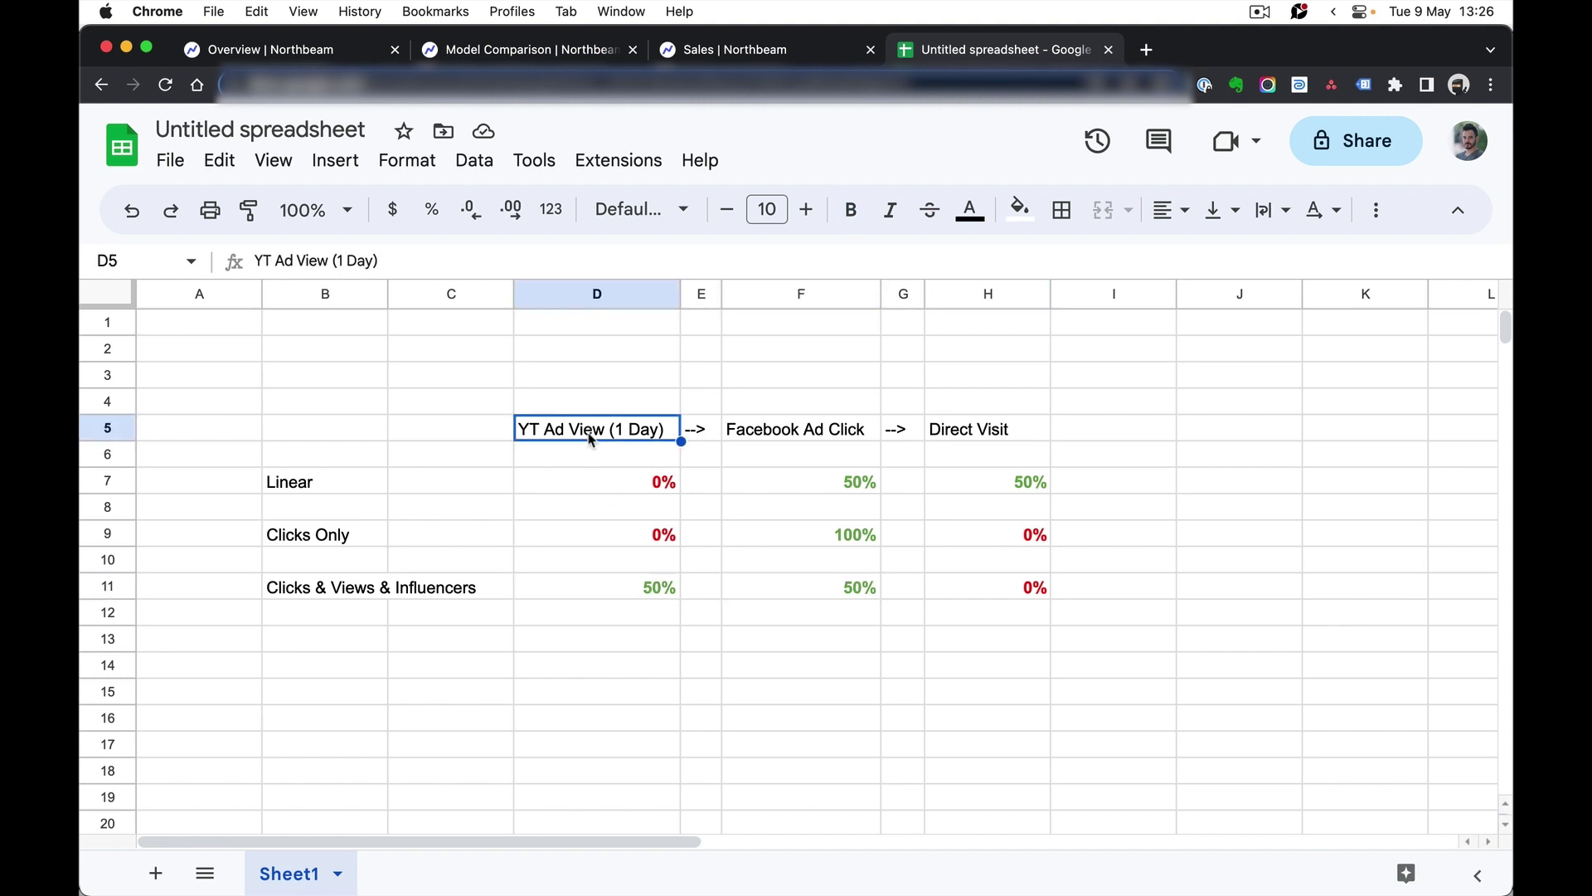
{"action": "left_click", "coordinate": [843, 438]}
{"action": "left_click", "coordinate": [854, 592]}
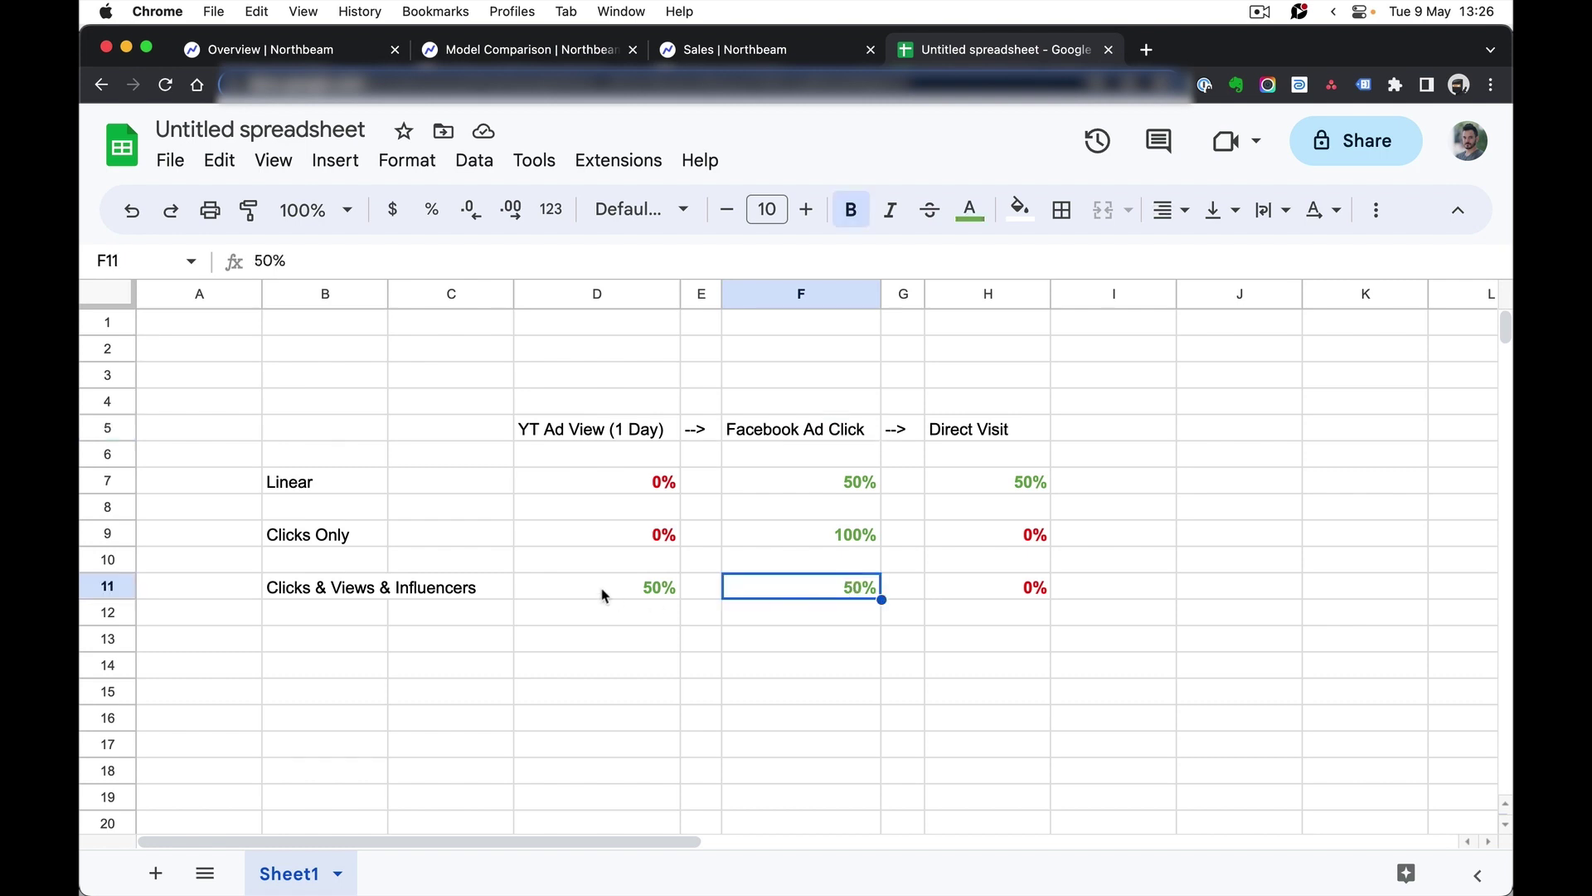
{"action": "left_click", "coordinate": [369, 591]}
{"action": "left_click", "coordinate": [331, 535]}
{"action": "left_click_drag", "start_coordinate": [332, 535], "coordinate": [957, 539]}
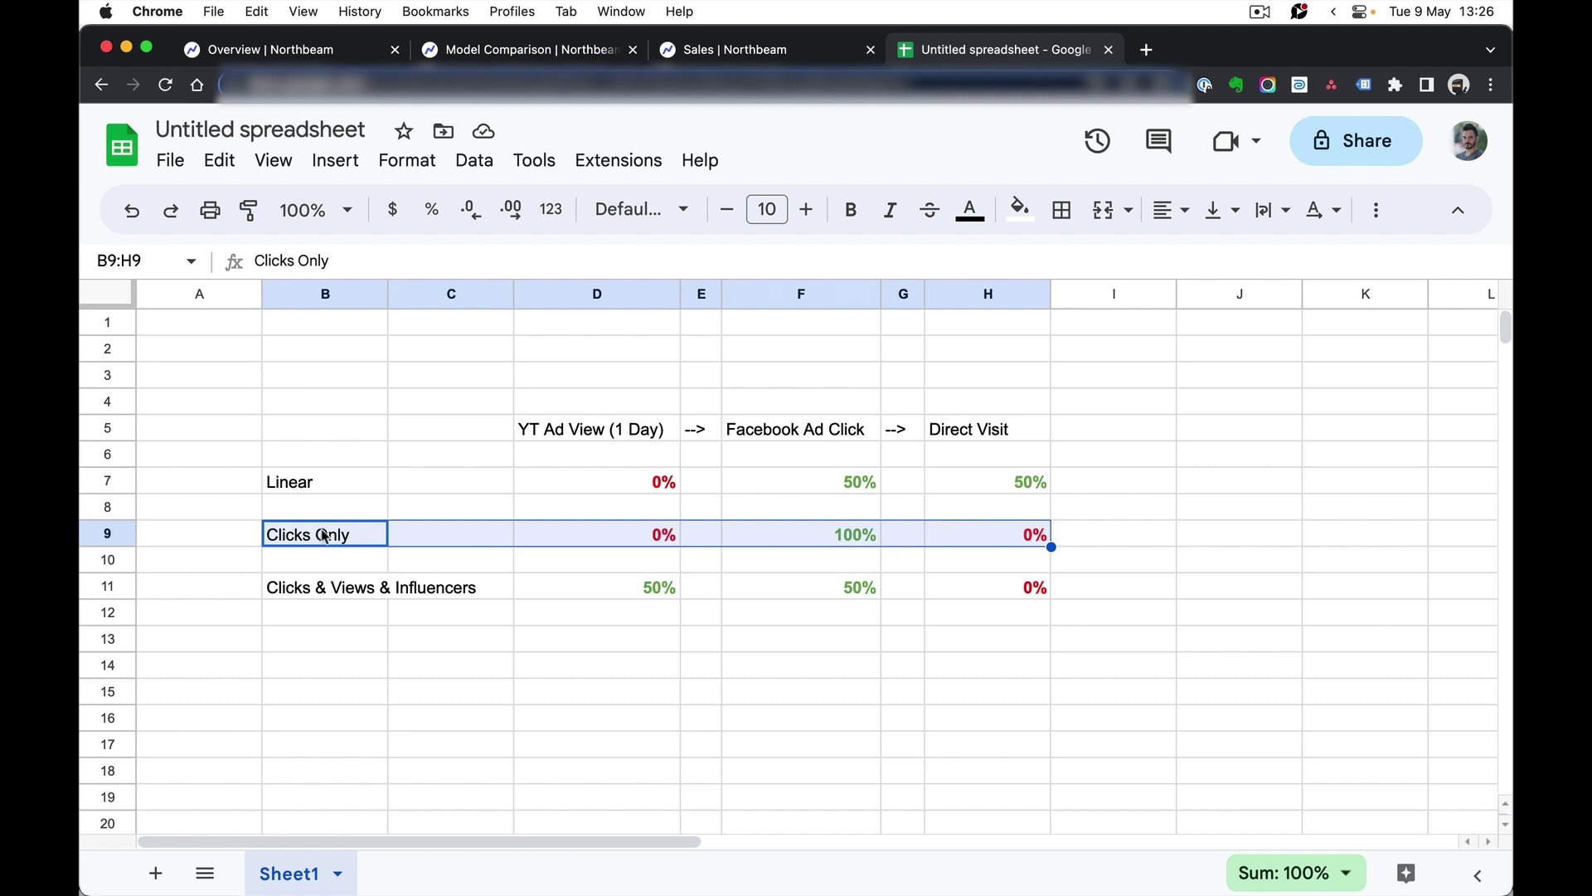
{"action": "left_click", "coordinate": [337, 594]}
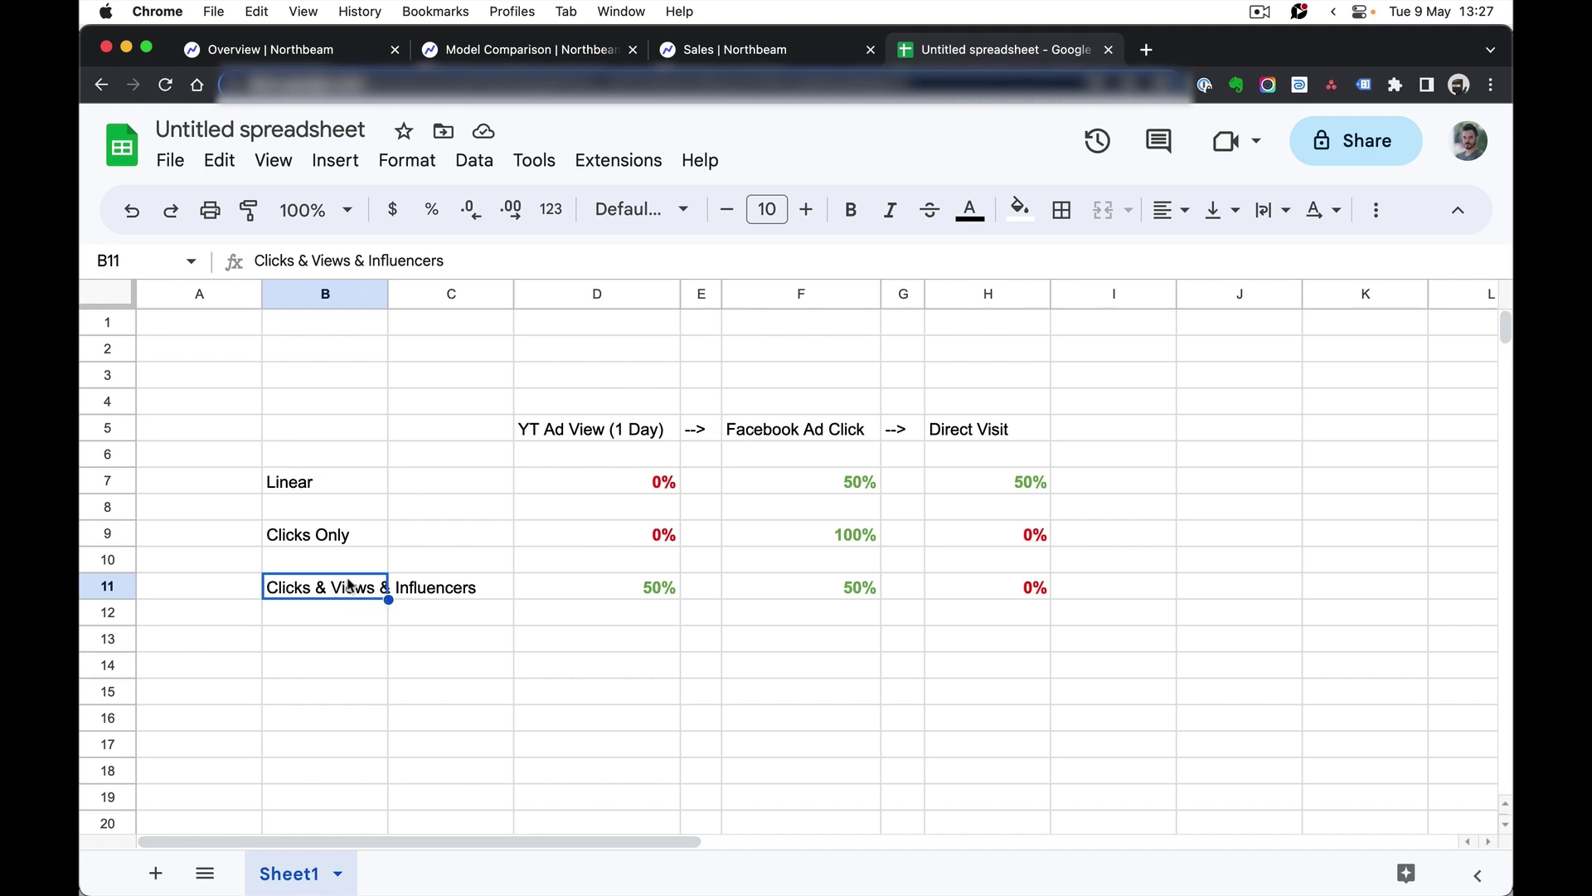
{"action": "left_click", "coordinate": [624, 590]}
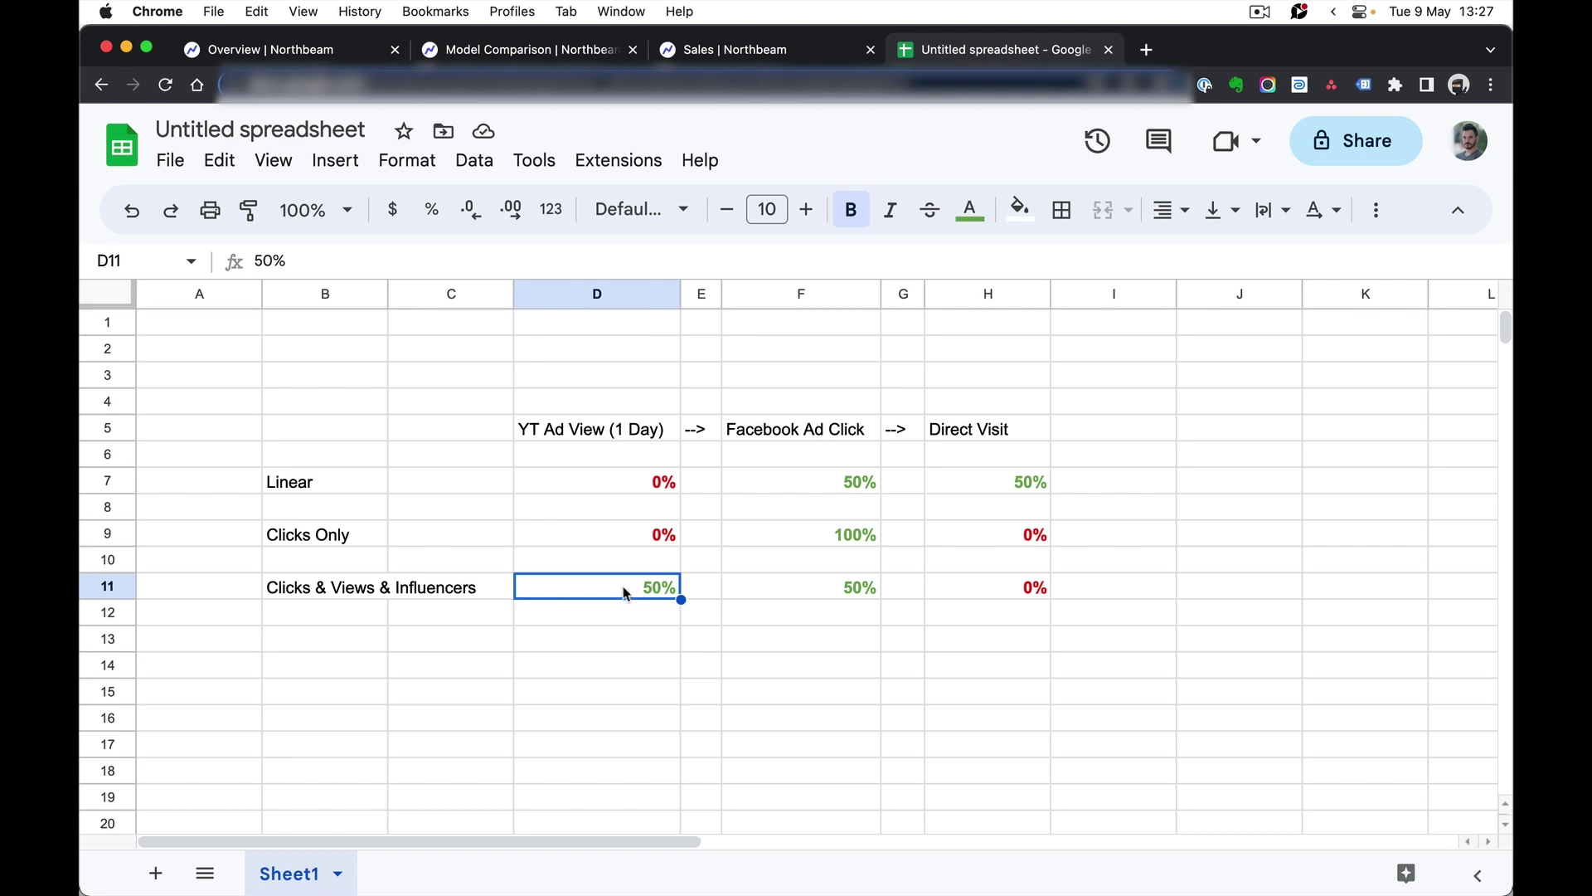
{"action": "left_click", "coordinate": [592, 432]}
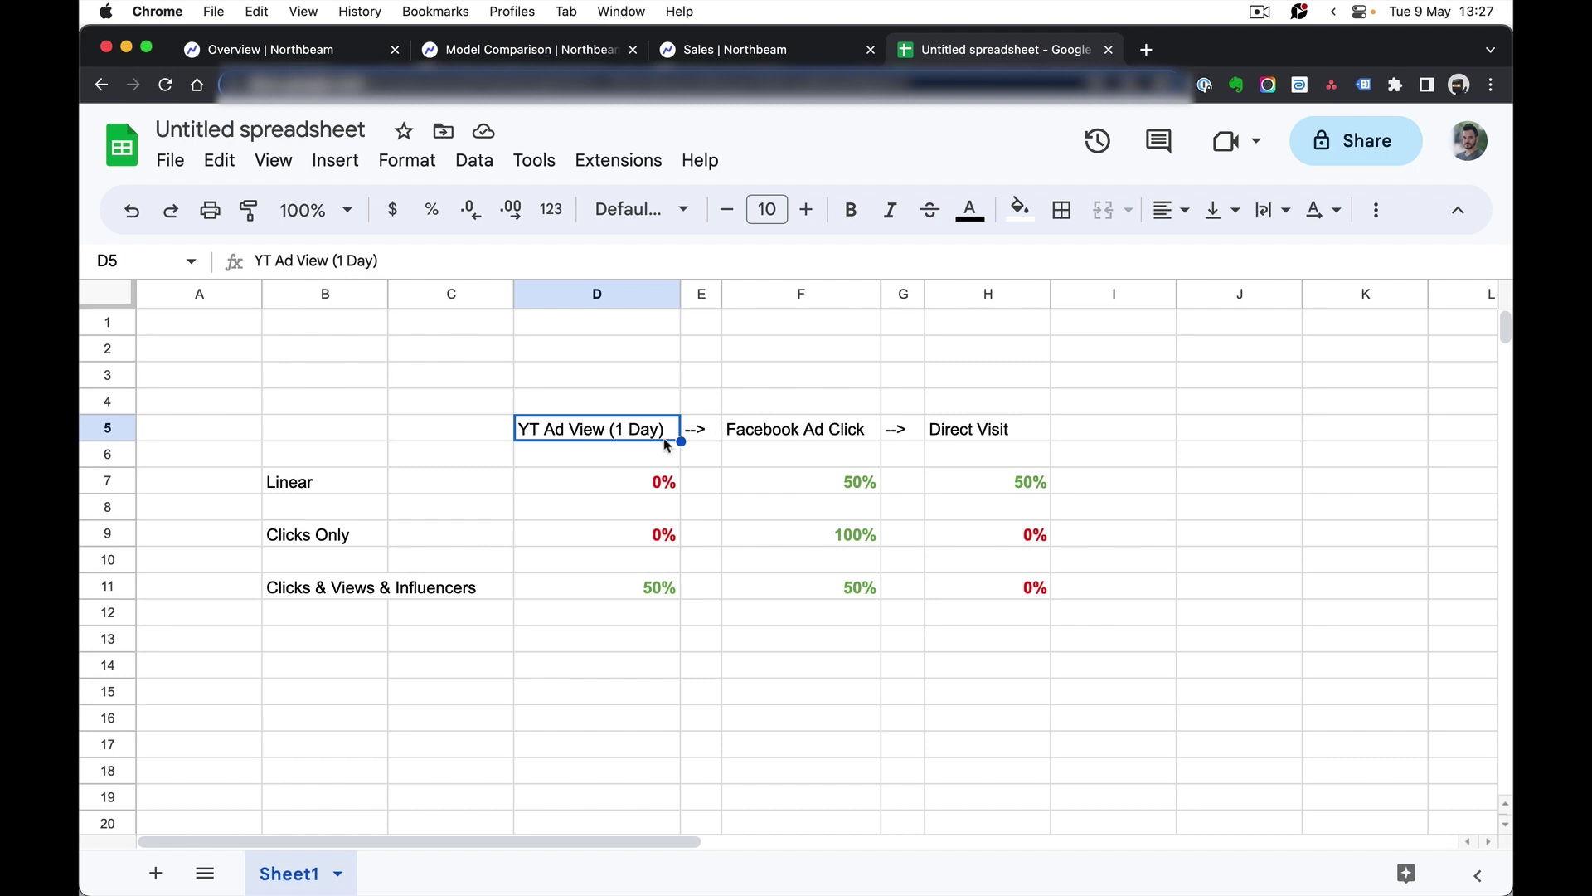
{"action": "left_click", "coordinate": [378, 597]}
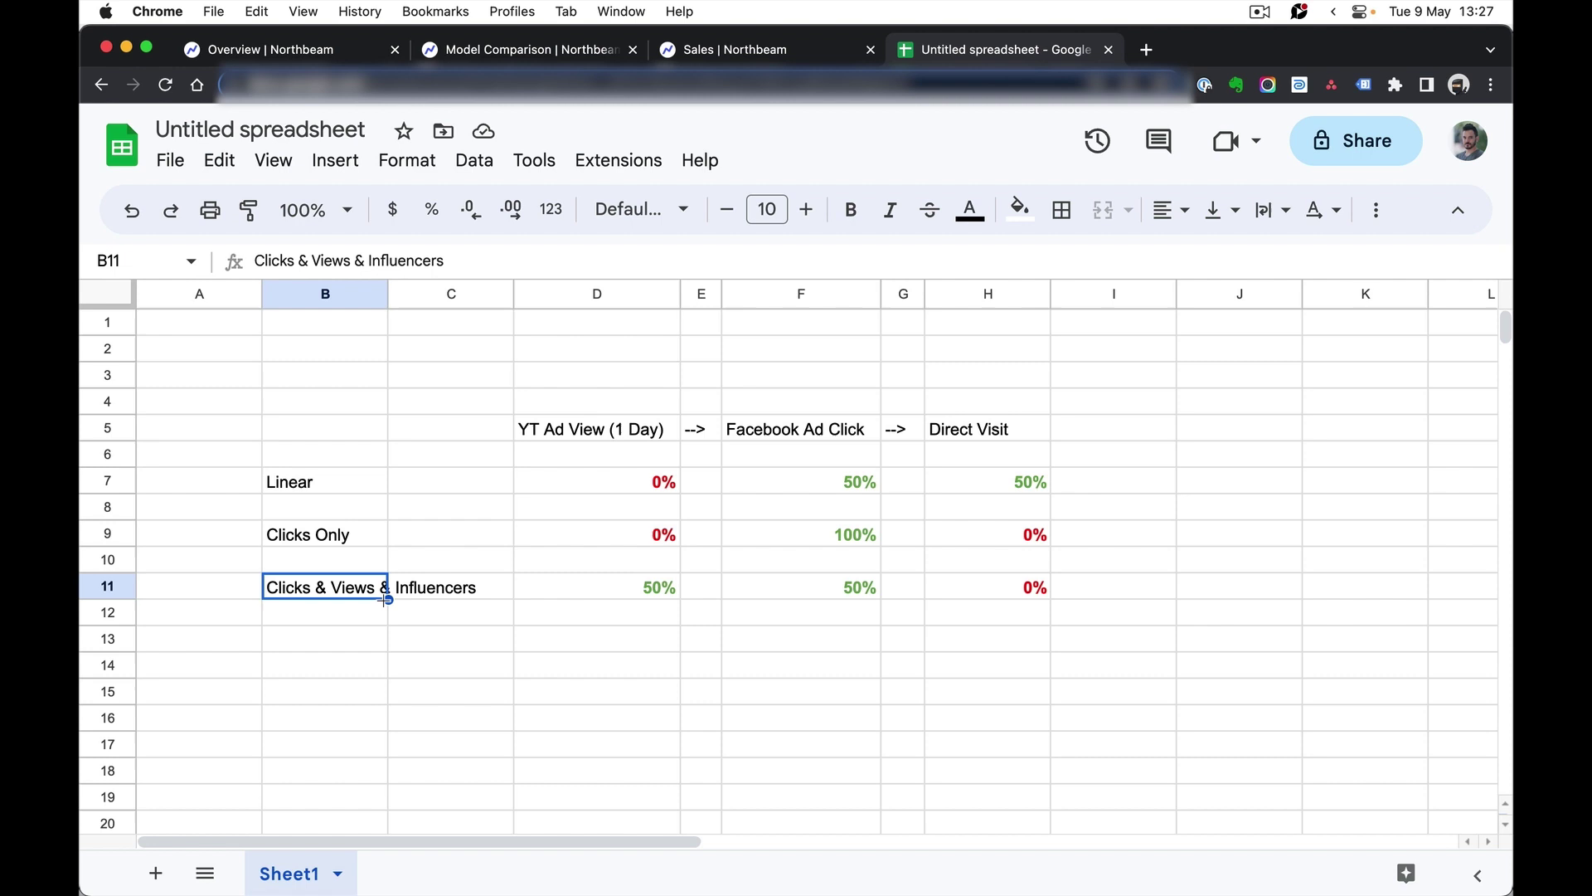
{"action": "left_click", "coordinate": [609, 435]}
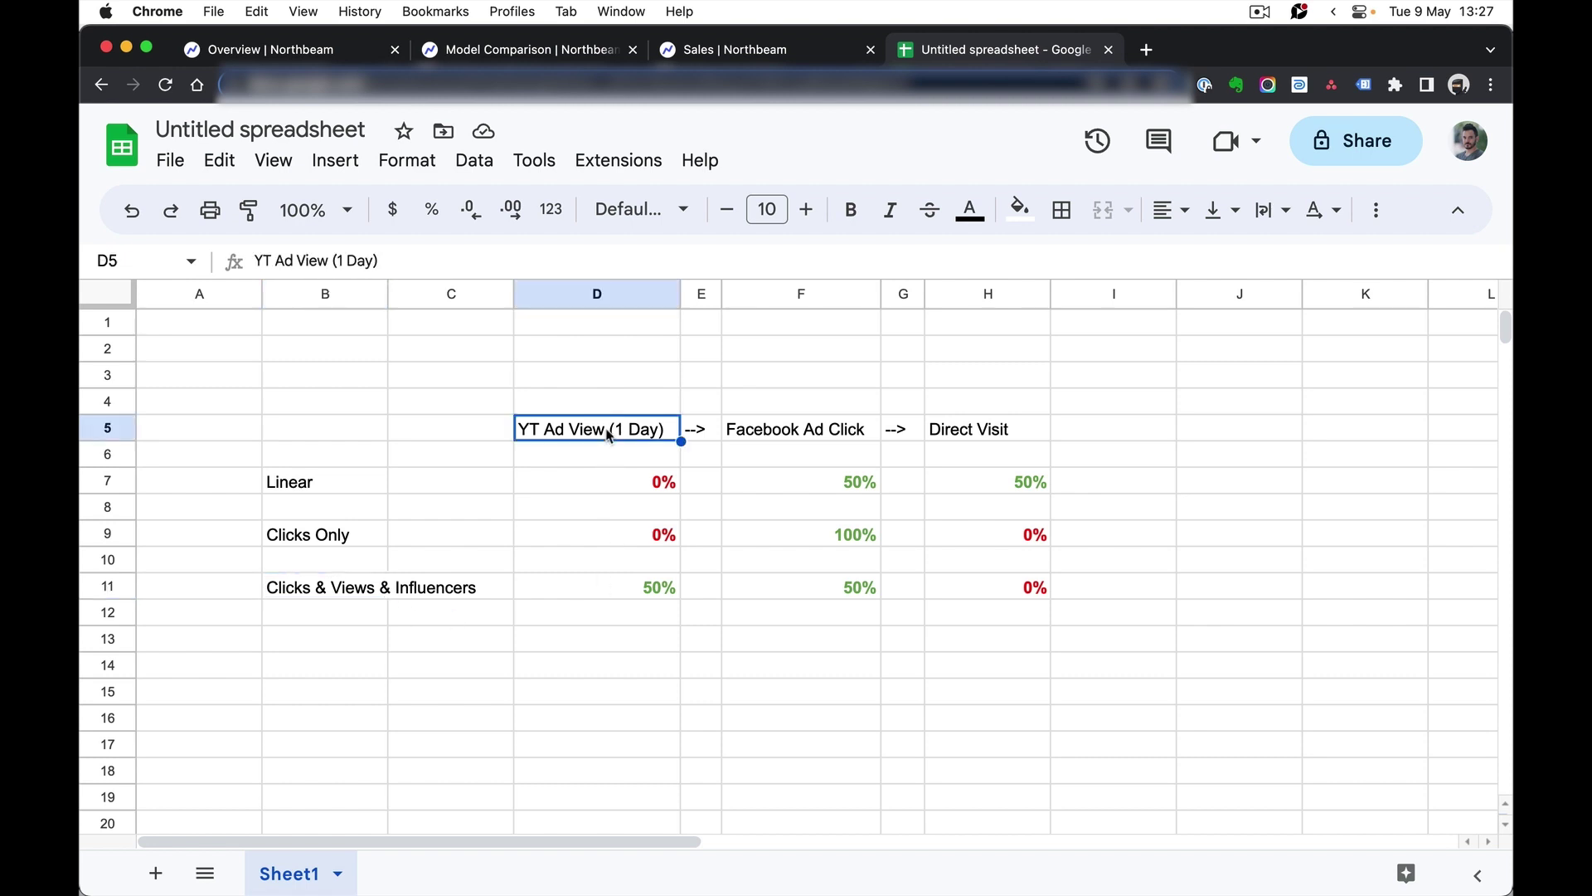
{"action": "left_click", "coordinate": [638, 590]}
{"action": "left_click", "coordinate": [832, 592], "text": "shift"}
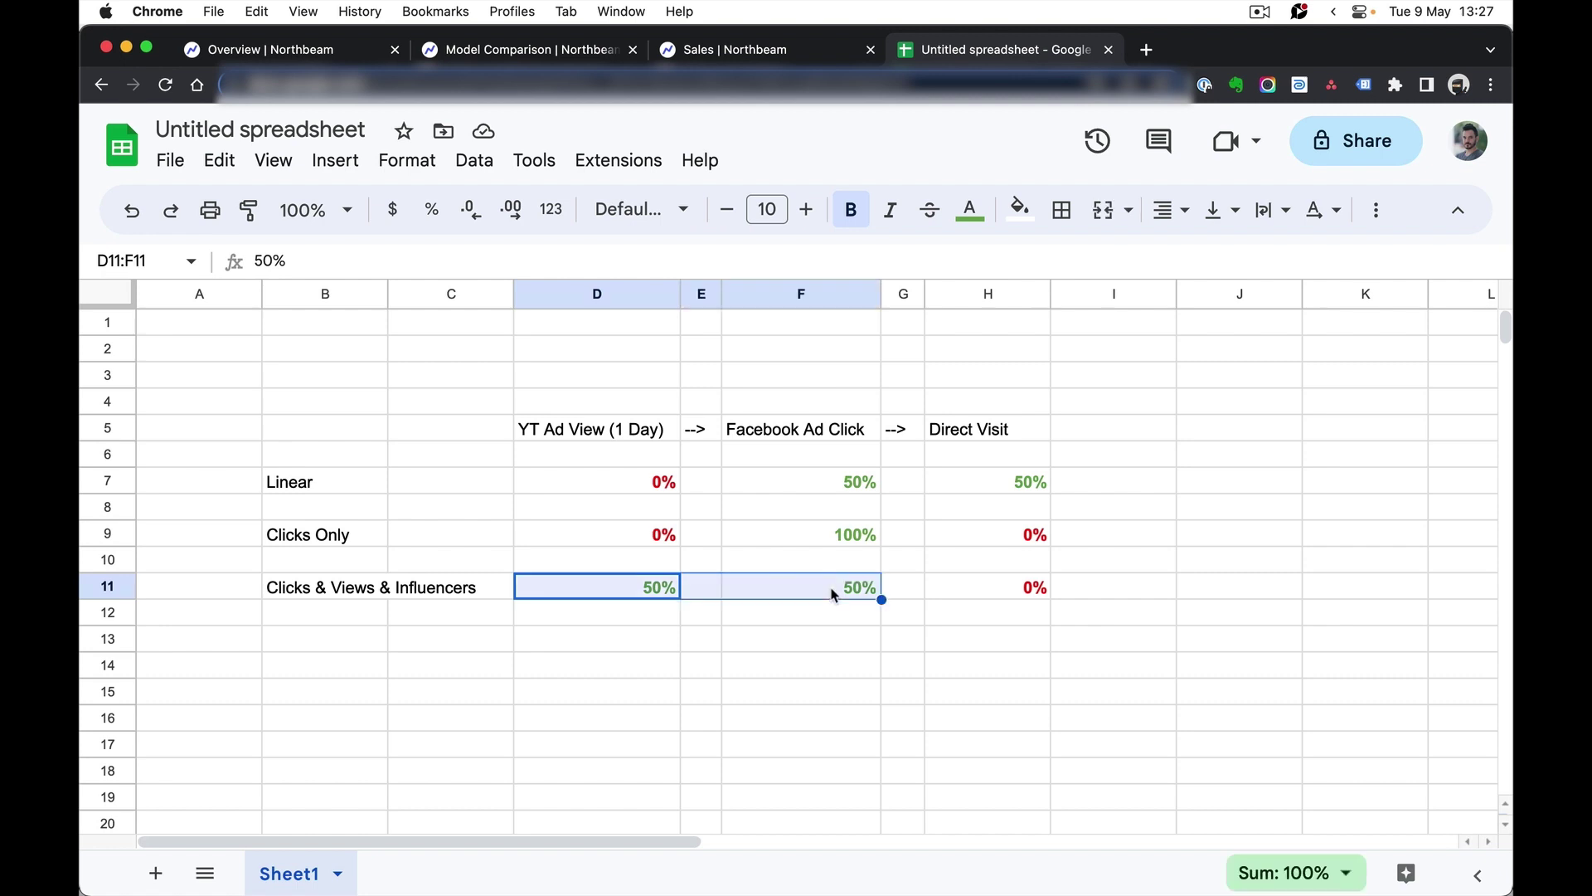
{"action": "left_click", "coordinate": [834, 594]}
{"action": "left_click", "coordinate": [307, 591]}
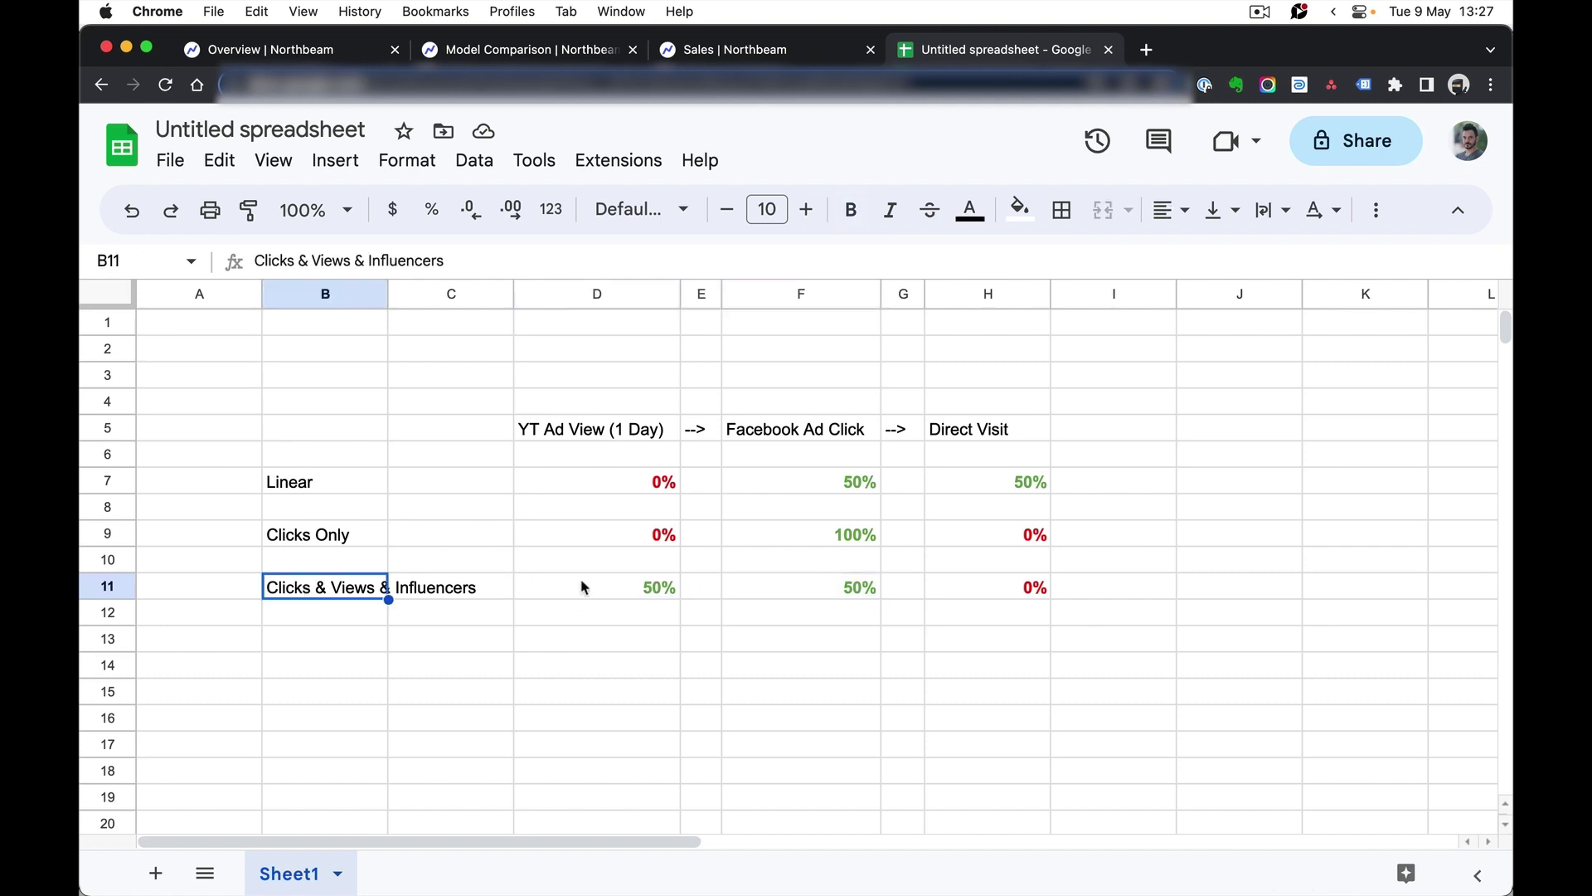
{"action": "left_click", "coordinate": [639, 590]}
{"action": "left_click", "coordinate": [729, 591]}
{"action": "left_click", "coordinate": [667, 590]}
{"action": "left_click", "coordinate": [781, 593]}
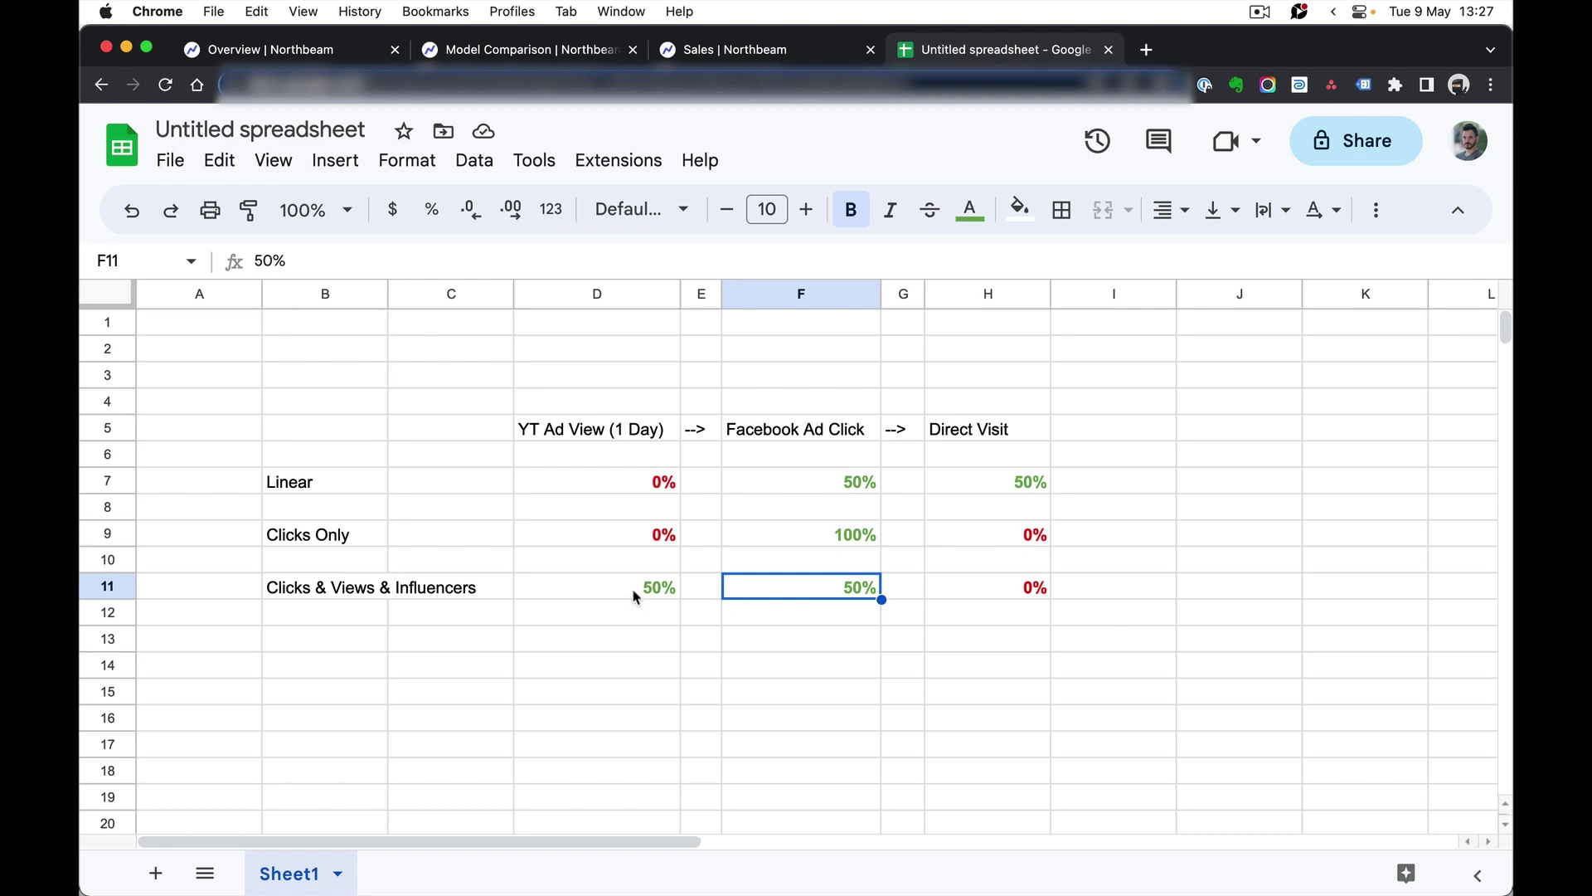
{"action": "left_click", "coordinate": [636, 596]}
{"action": "left_click", "coordinate": [818, 593]}
{"action": "left_click", "coordinate": [628, 673]}
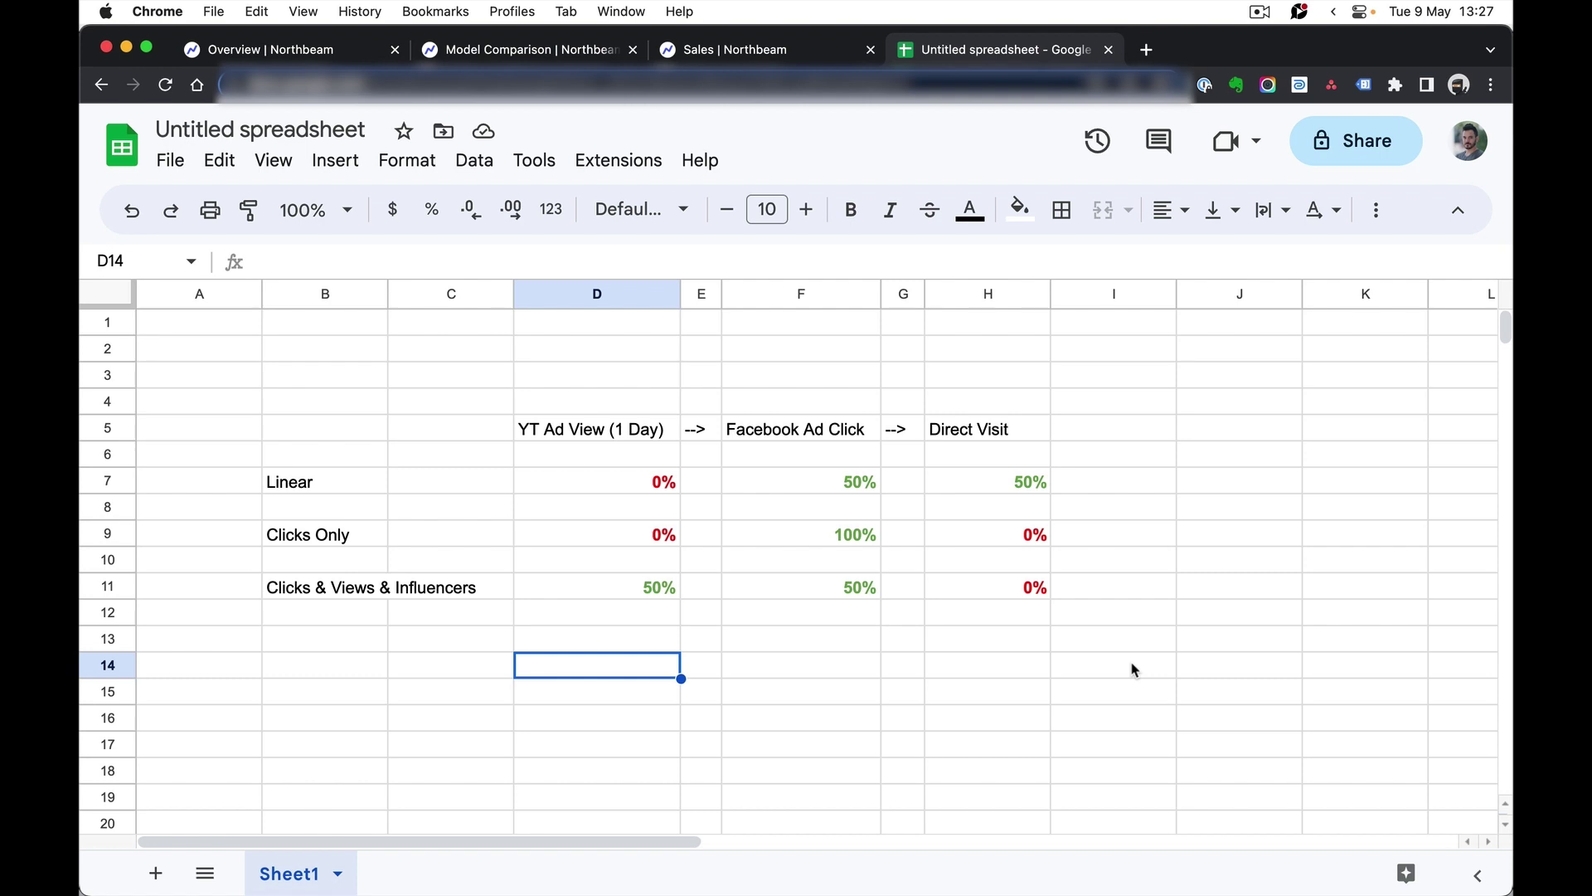
Enter 30% in D14 and 70% in F14
{"action": "type", "text": "30%"}
{"action": "key", "text": "Return"}
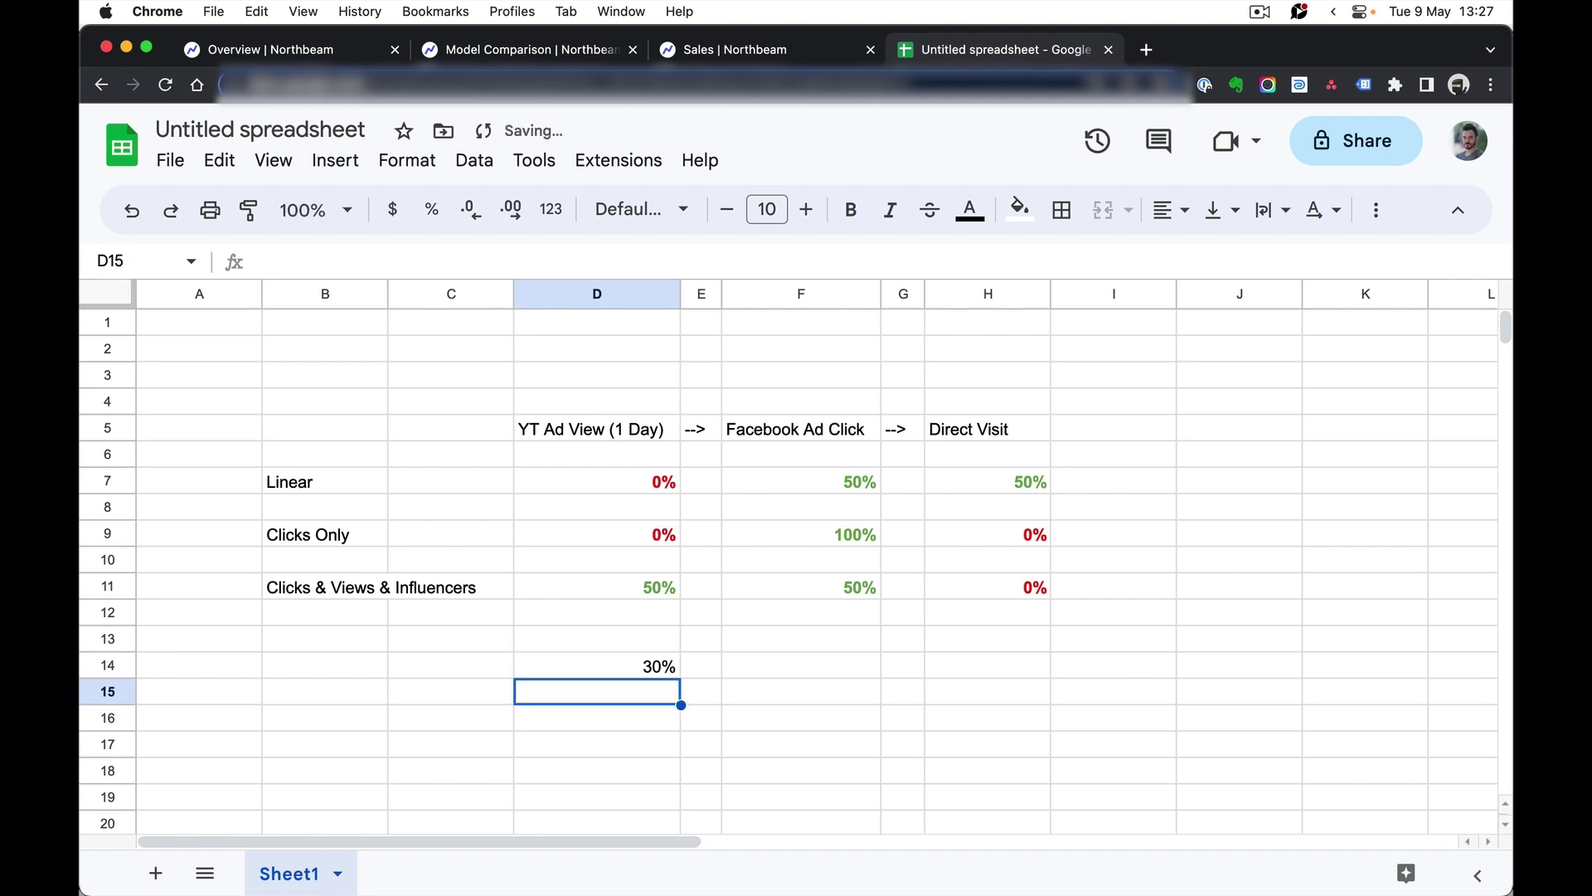
{"action": "key", "text": "Up"}
{"action": "key", "text": "Right"}
{"action": "key", "text": "Right"}
{"action": "type", "text": "70%"}
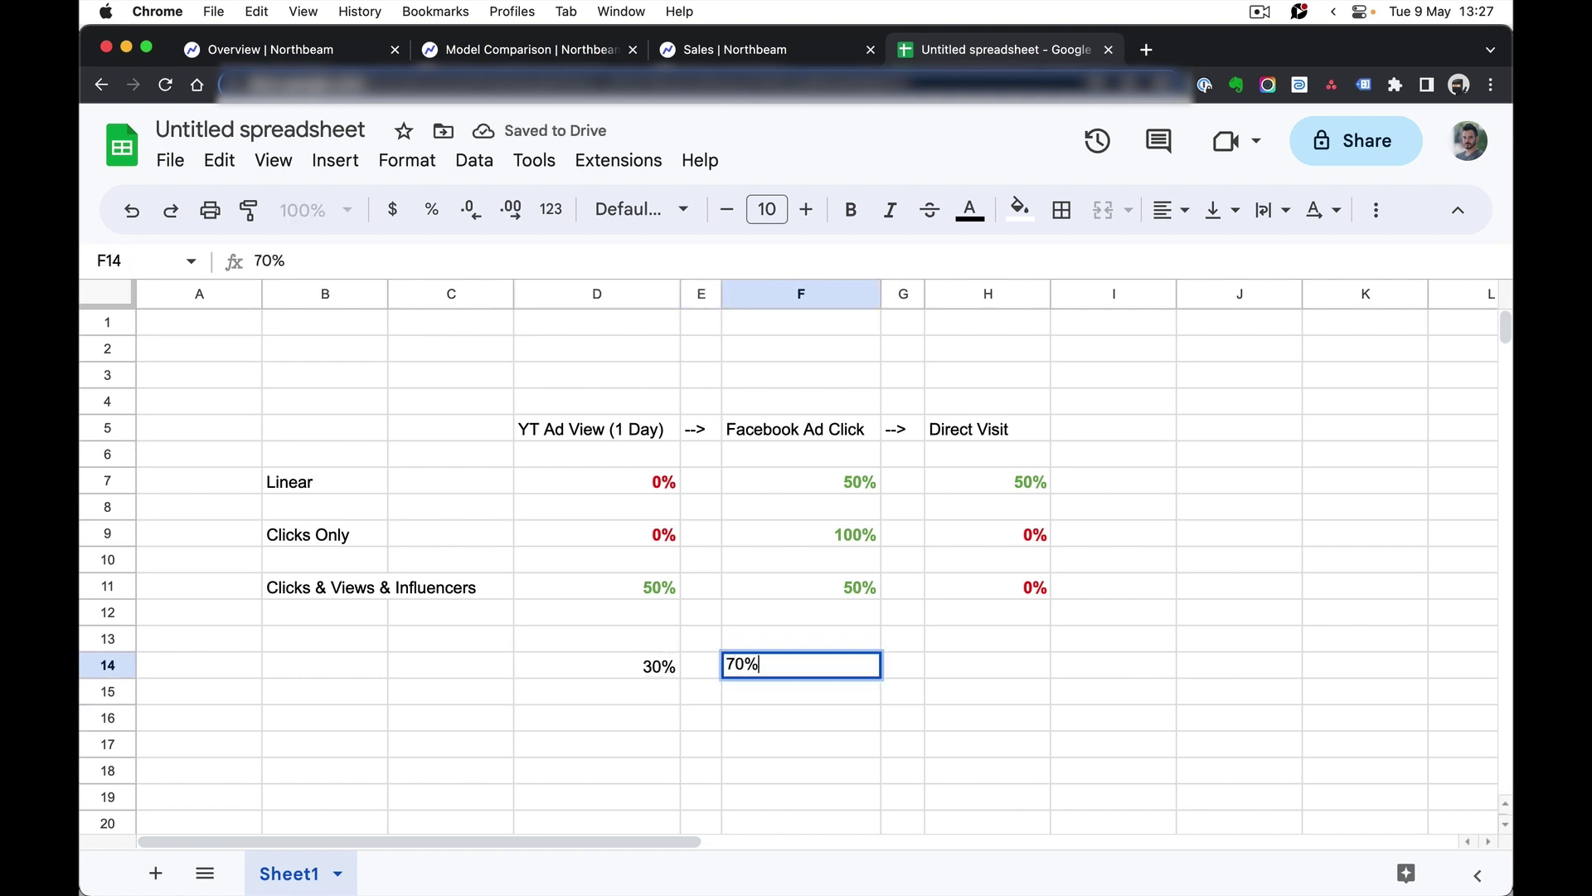
{"action": "key", "text": "Return"}
{"action": "key", "text": "Up"}
{"action": "key", "text": "shift+Left"}
{"action": "key", "text": "shift+Left"}
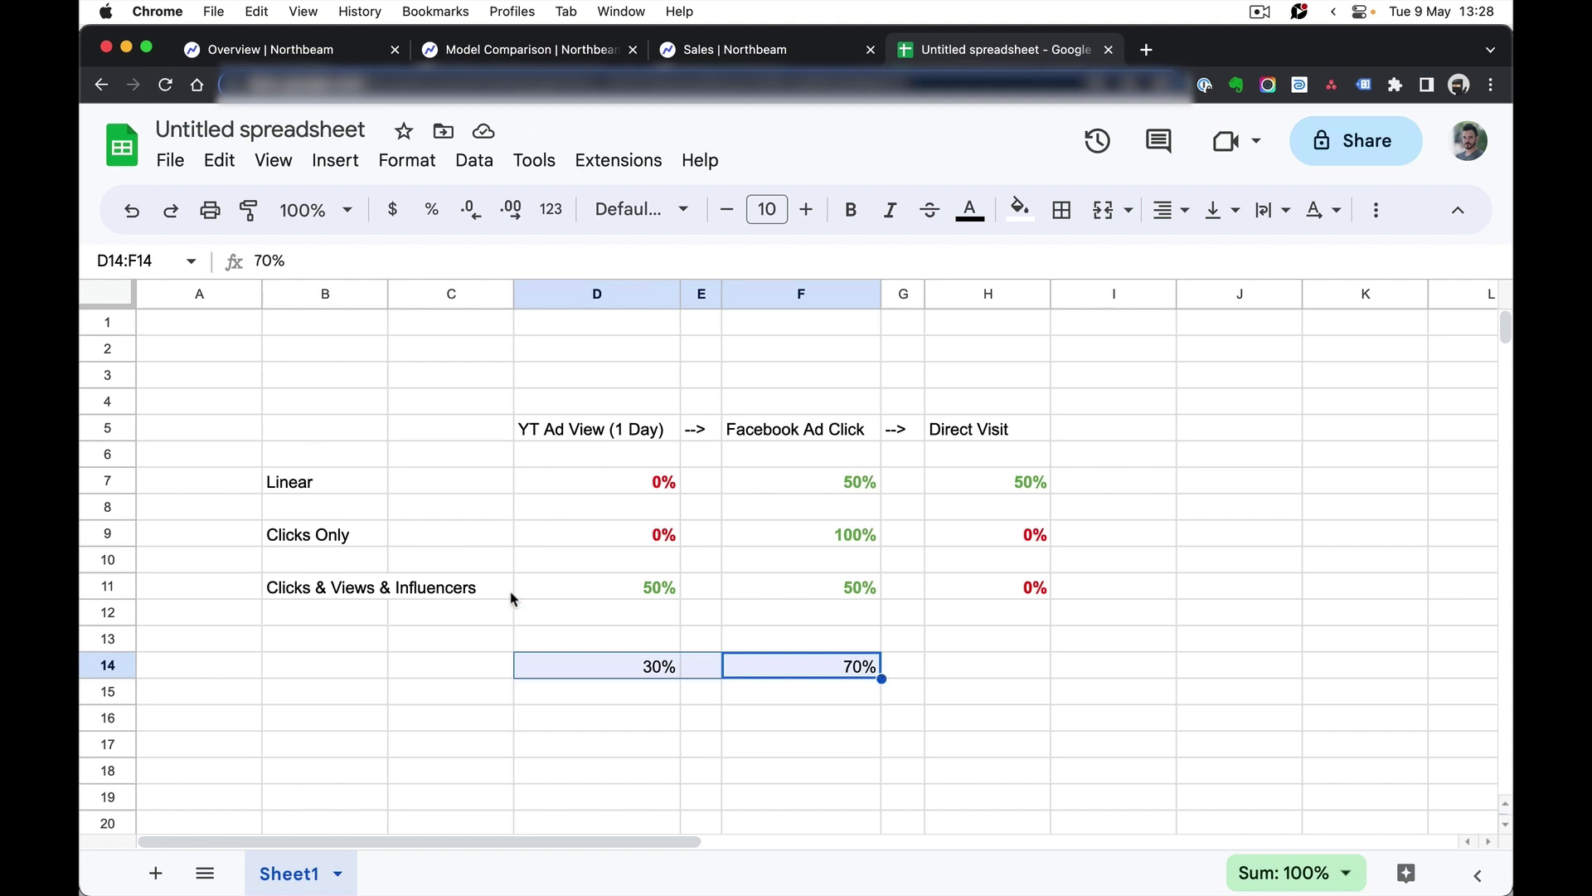
Select D14:F14 and D11:F11 to confirm each row sums to 100%
{"action": "left_click", "coordinate": [659, 644]}
{"action": "left_click_drag", "start_coordinate": [599, 671], "coordinate": [801, 675]}
{"action": "left_click", "coordinate": [809, 743]}
{"action": "left_click_drag", "start_coordinate": [659, 587], "coordinate": [757, 586]}
{"action": "left_click", "coordinate": [804, 618]}
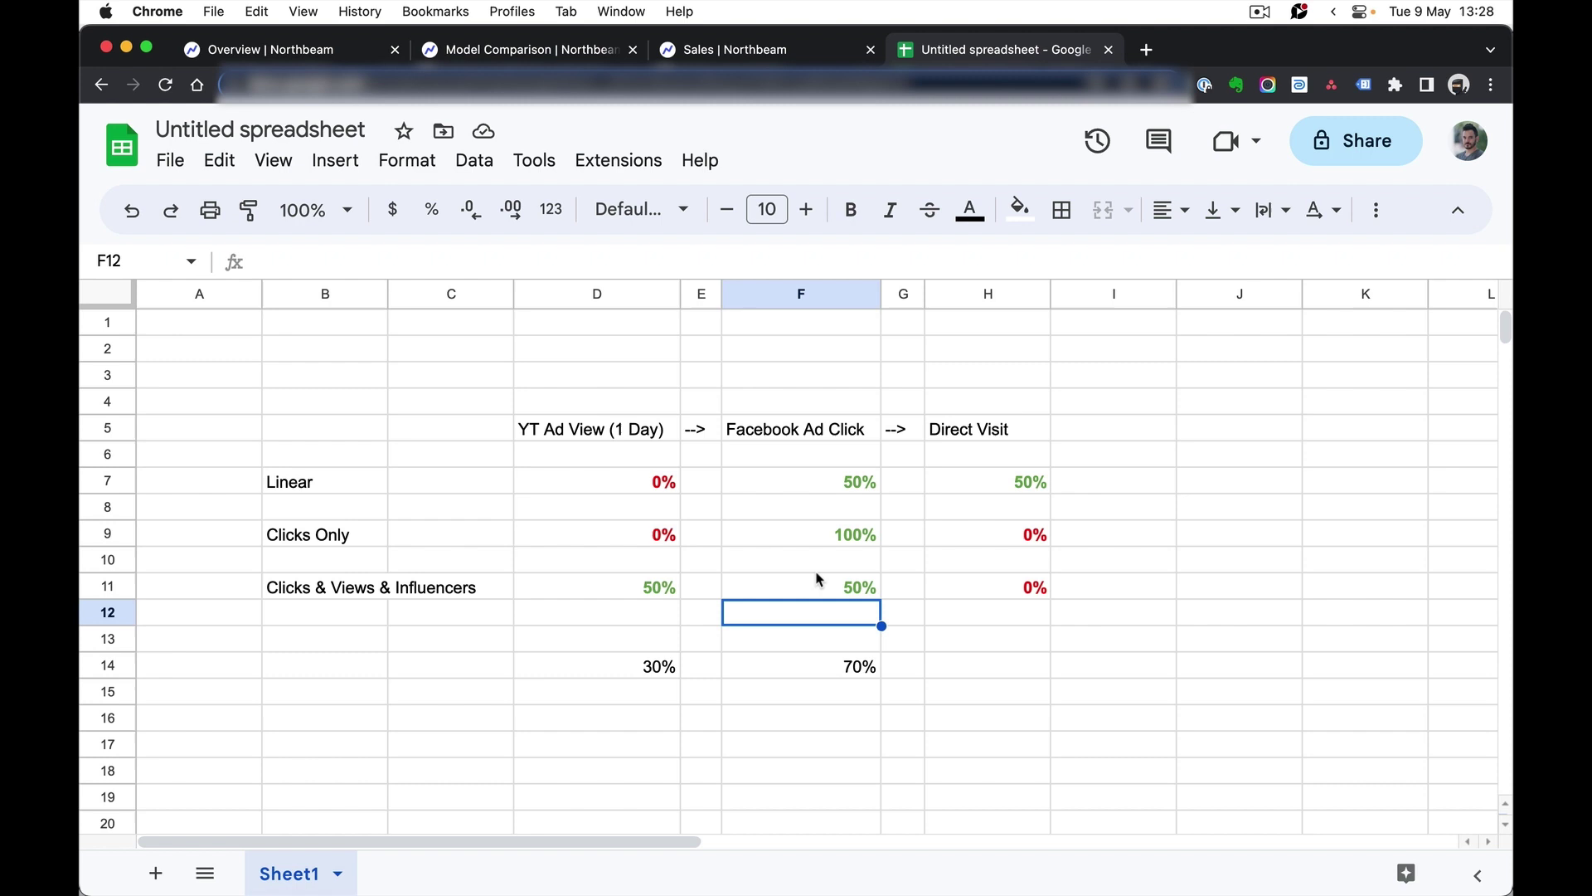
{"action": "left_click", "coordinate": [823, 591]}
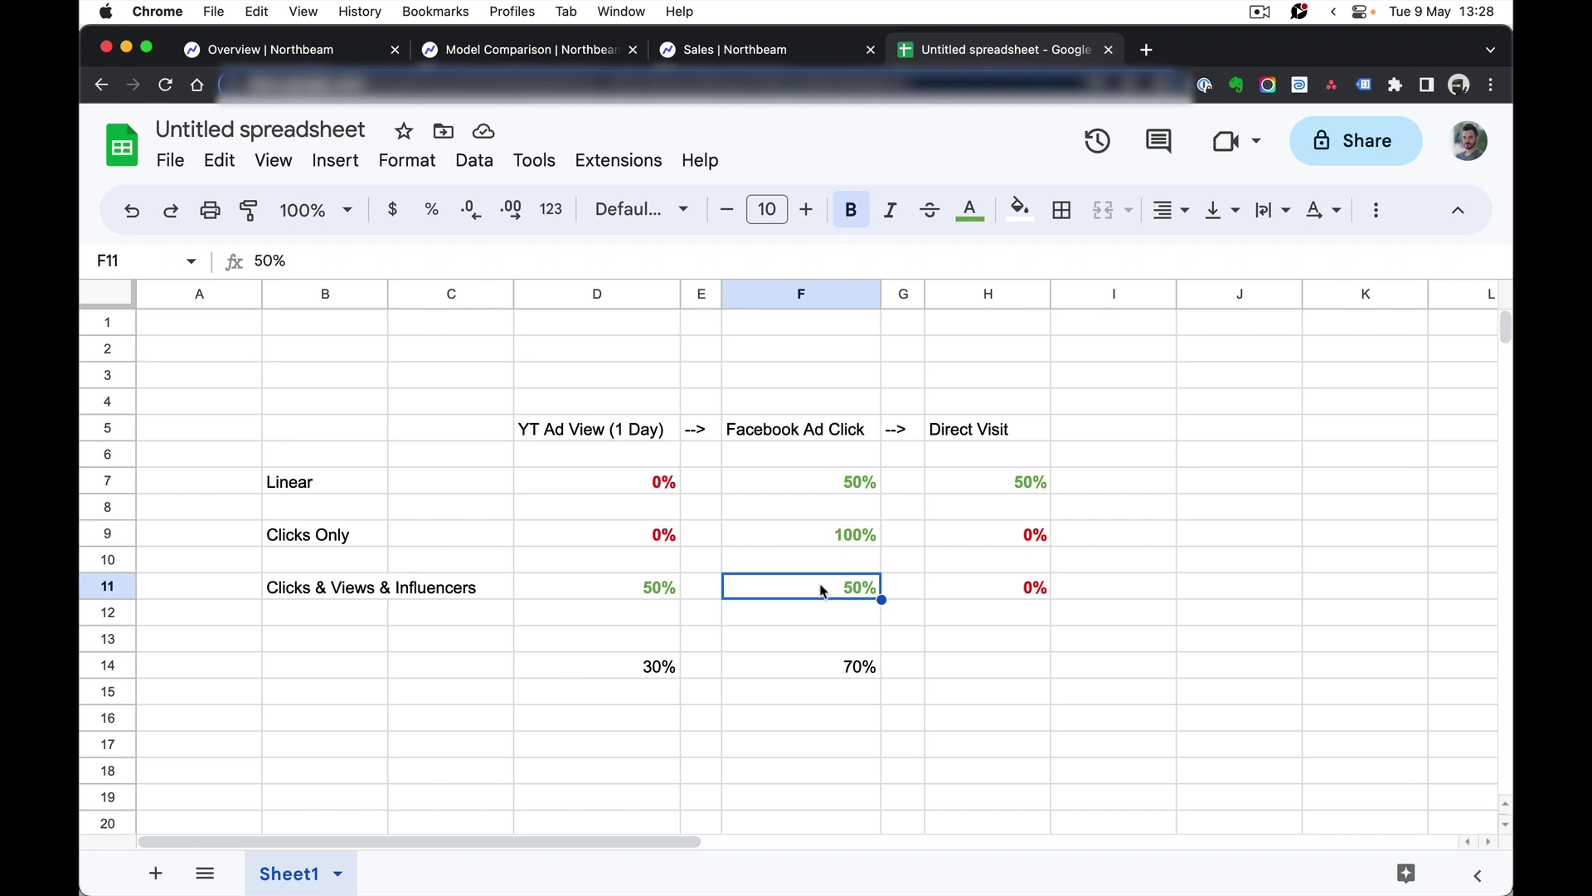
{"action": "left_click", "coordinate": [669, 592]}
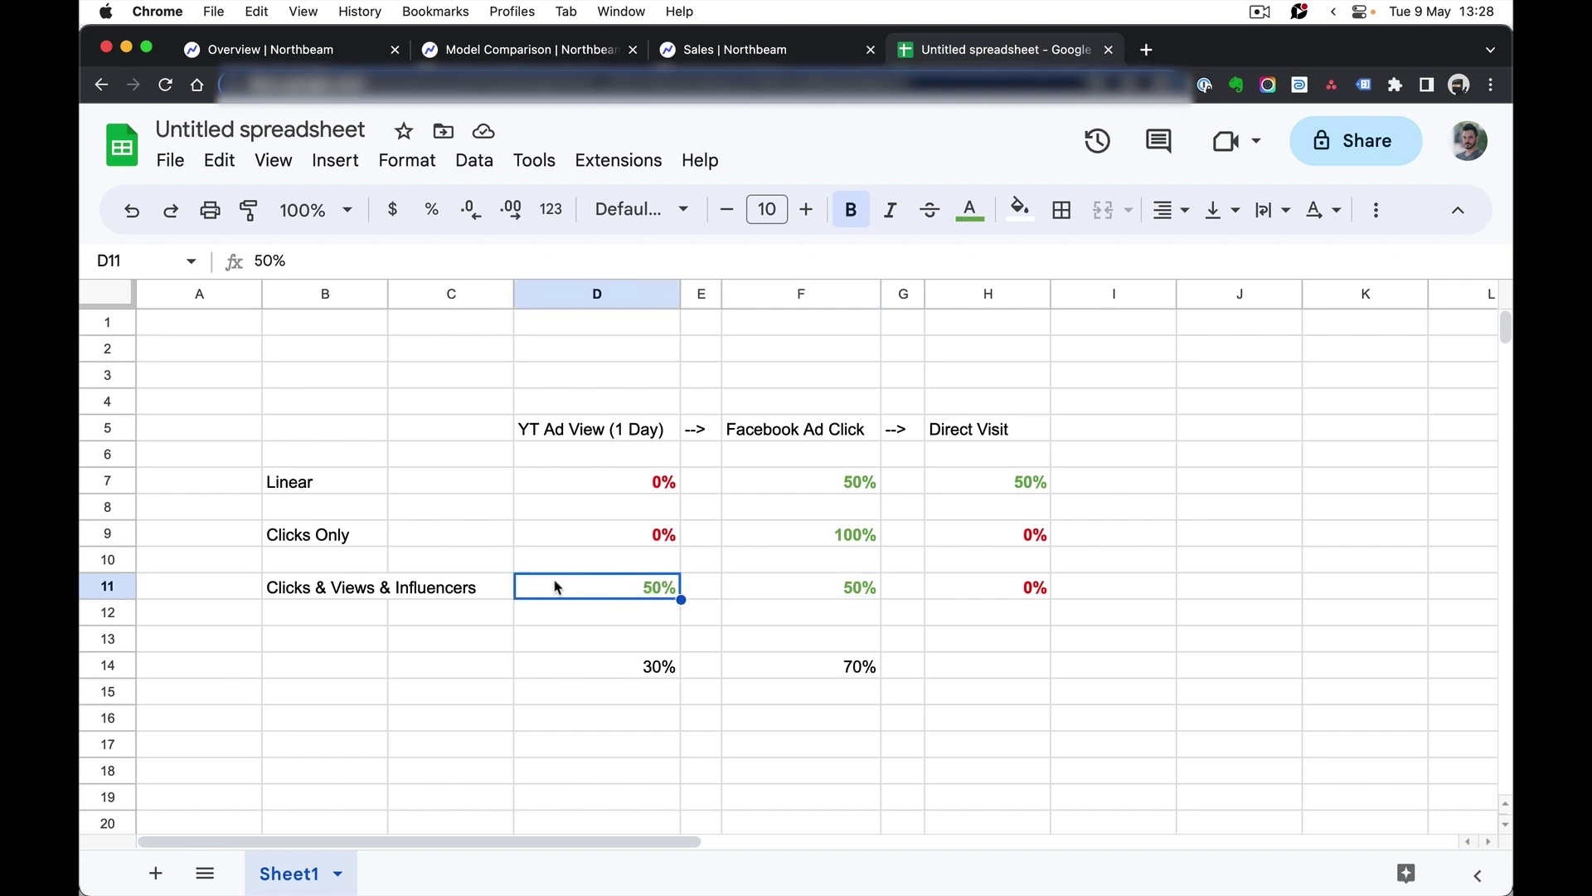
{"action": "left_click", "coordinate": [858, 597]}
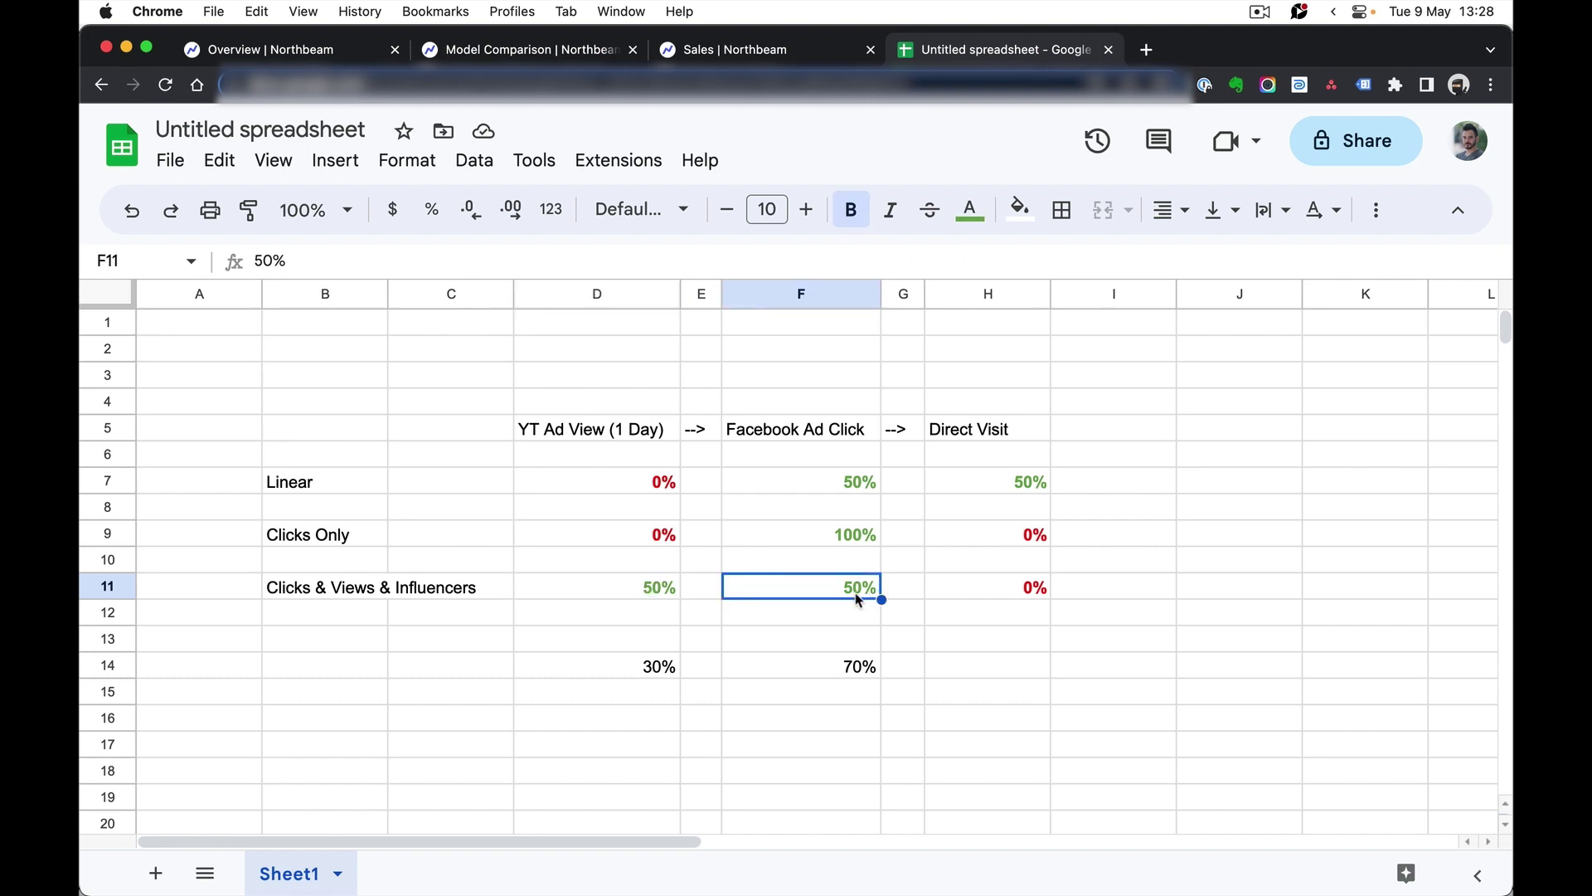
{"action": "left_click", "coordinate": [673, 595]}
Review the D5 and H5 headers and Clicks & Views & Influencers label, then go to Northbeam's Model Comparison tab
{"action": "left_click", "coordinate": [592, 431]}
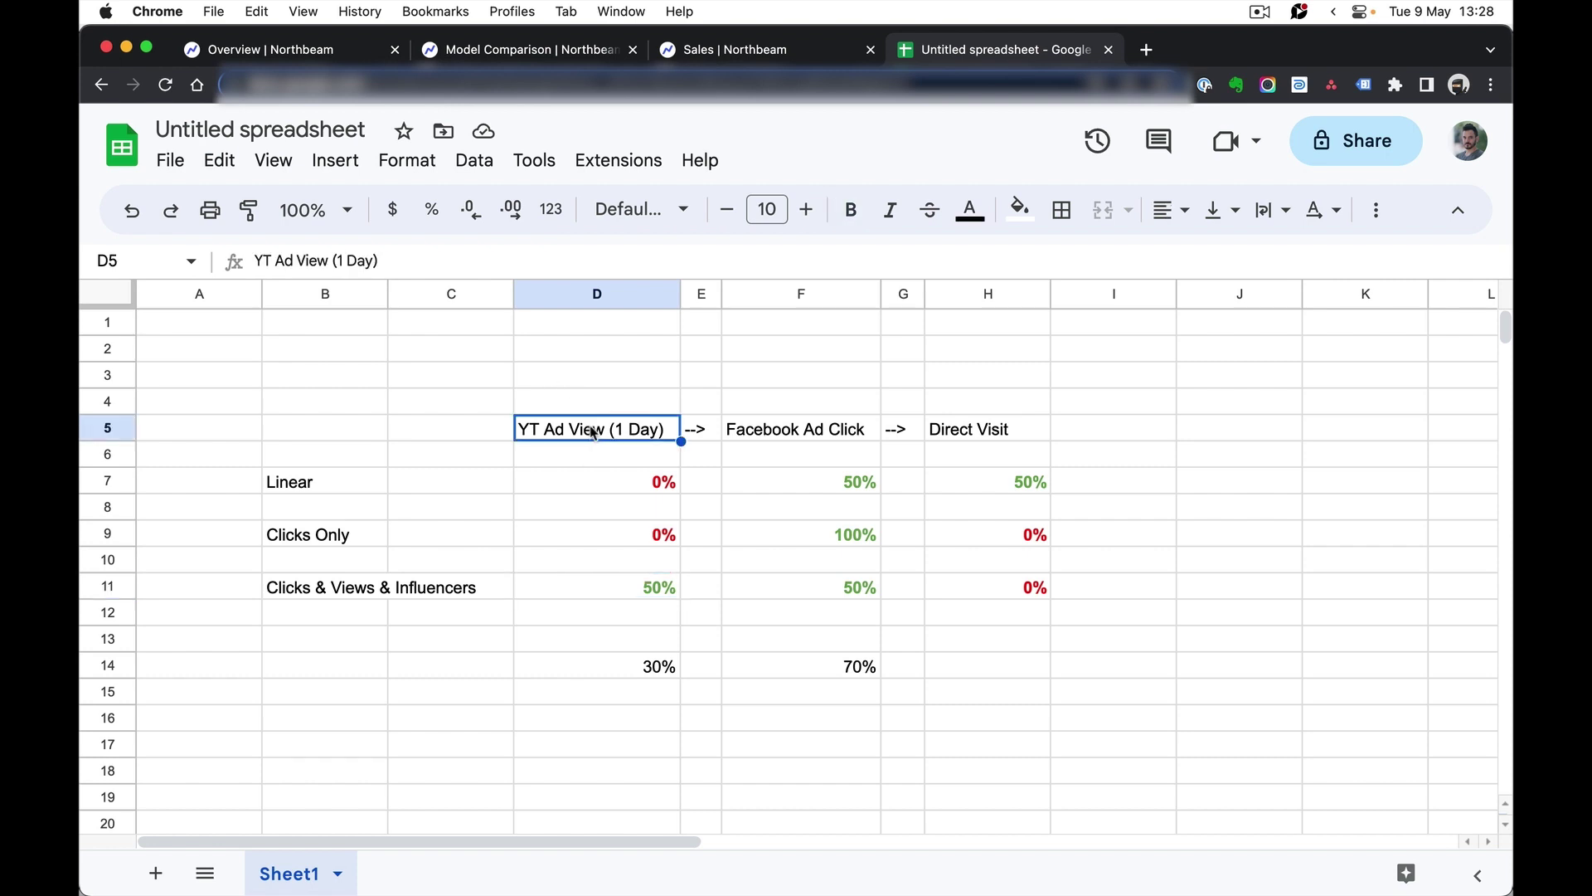
{"action": "left_click", "coordinate": [984, 431]}
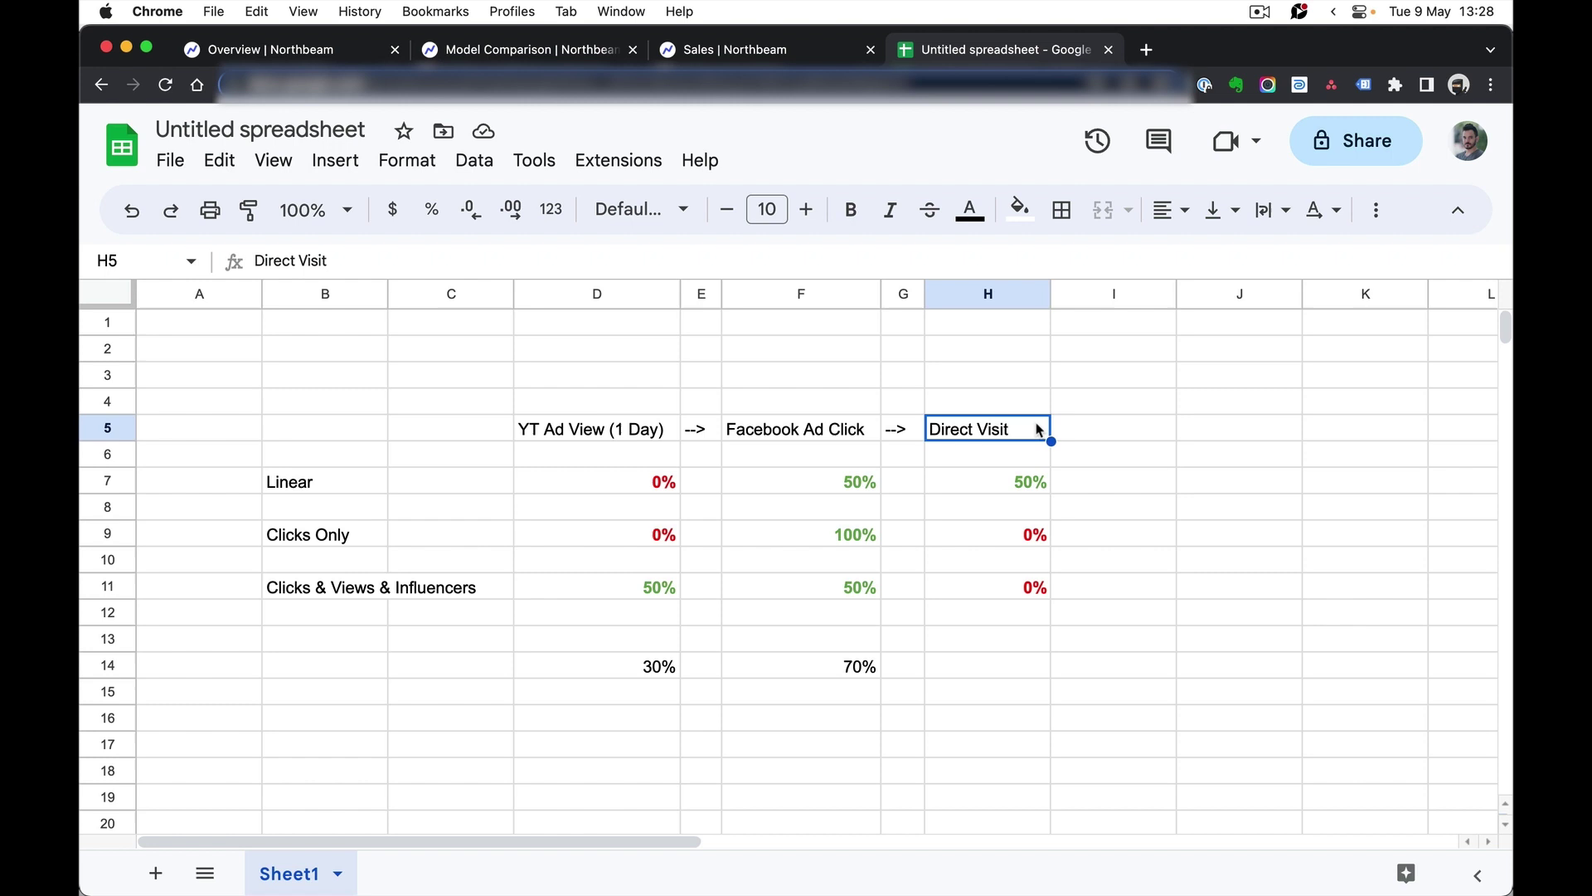
{"action": "left_click", "coordinate": [386, 588]}
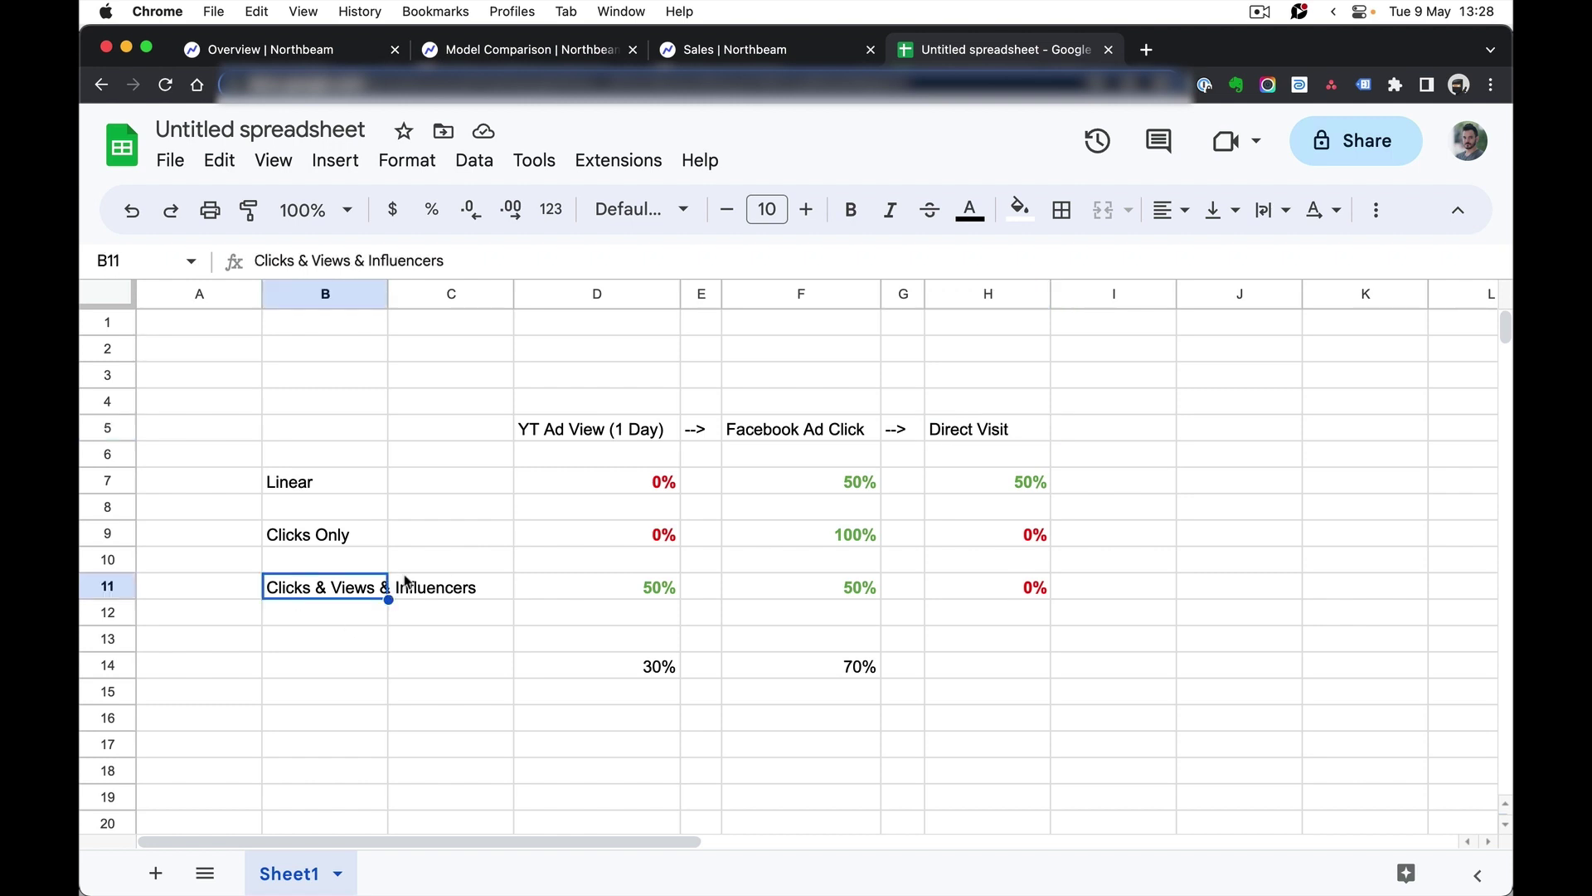
{"action": "left_click", "coordinate": [315, 53]}
{"action": "left_click", "coordinate": [535, 54]}
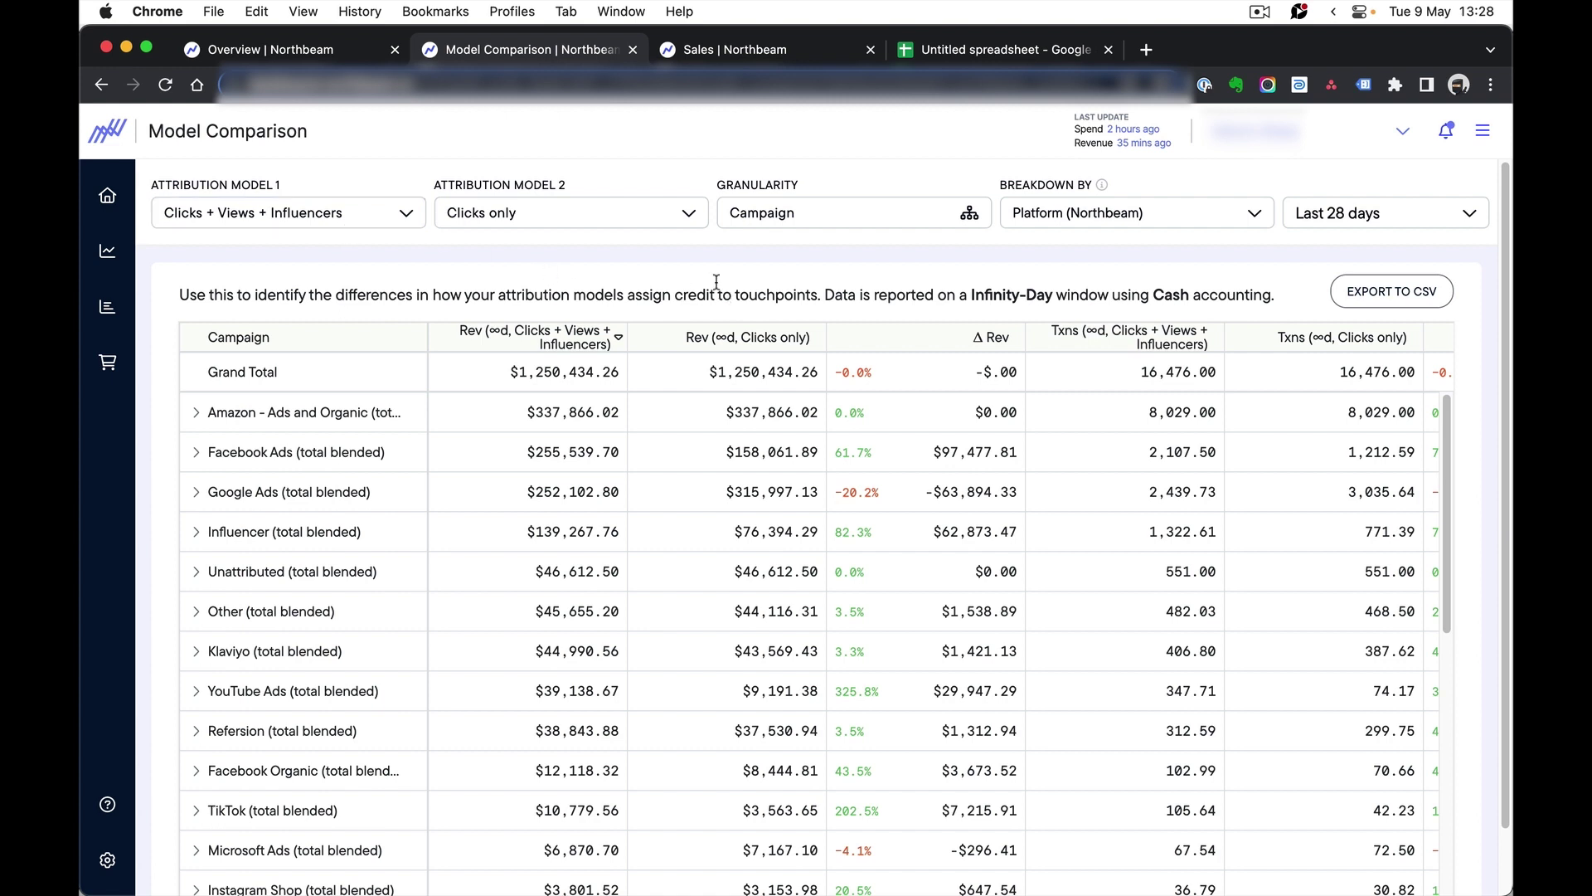
Put the Model Comparison page into full screen with Ctrl+Cmd+F, checking the navigation menu before and after
{"action": "left_click", "coordinate": [1482, 136]}
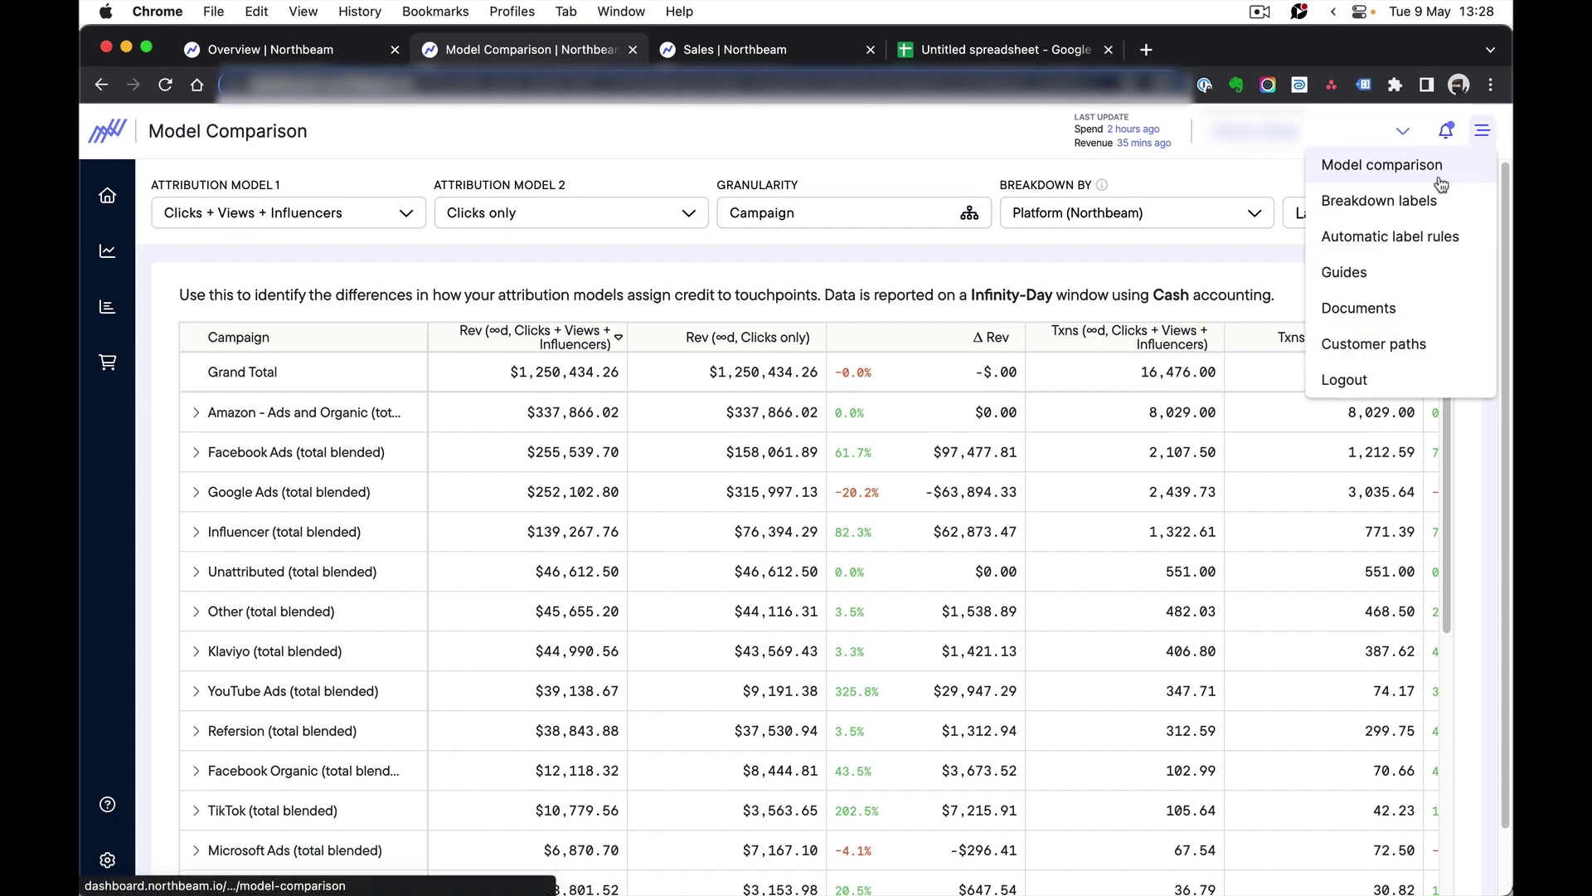
{"action": "left_click", "coordinate": [419, 143]}
{"action": "key", "text": "ctrl+super+f"}
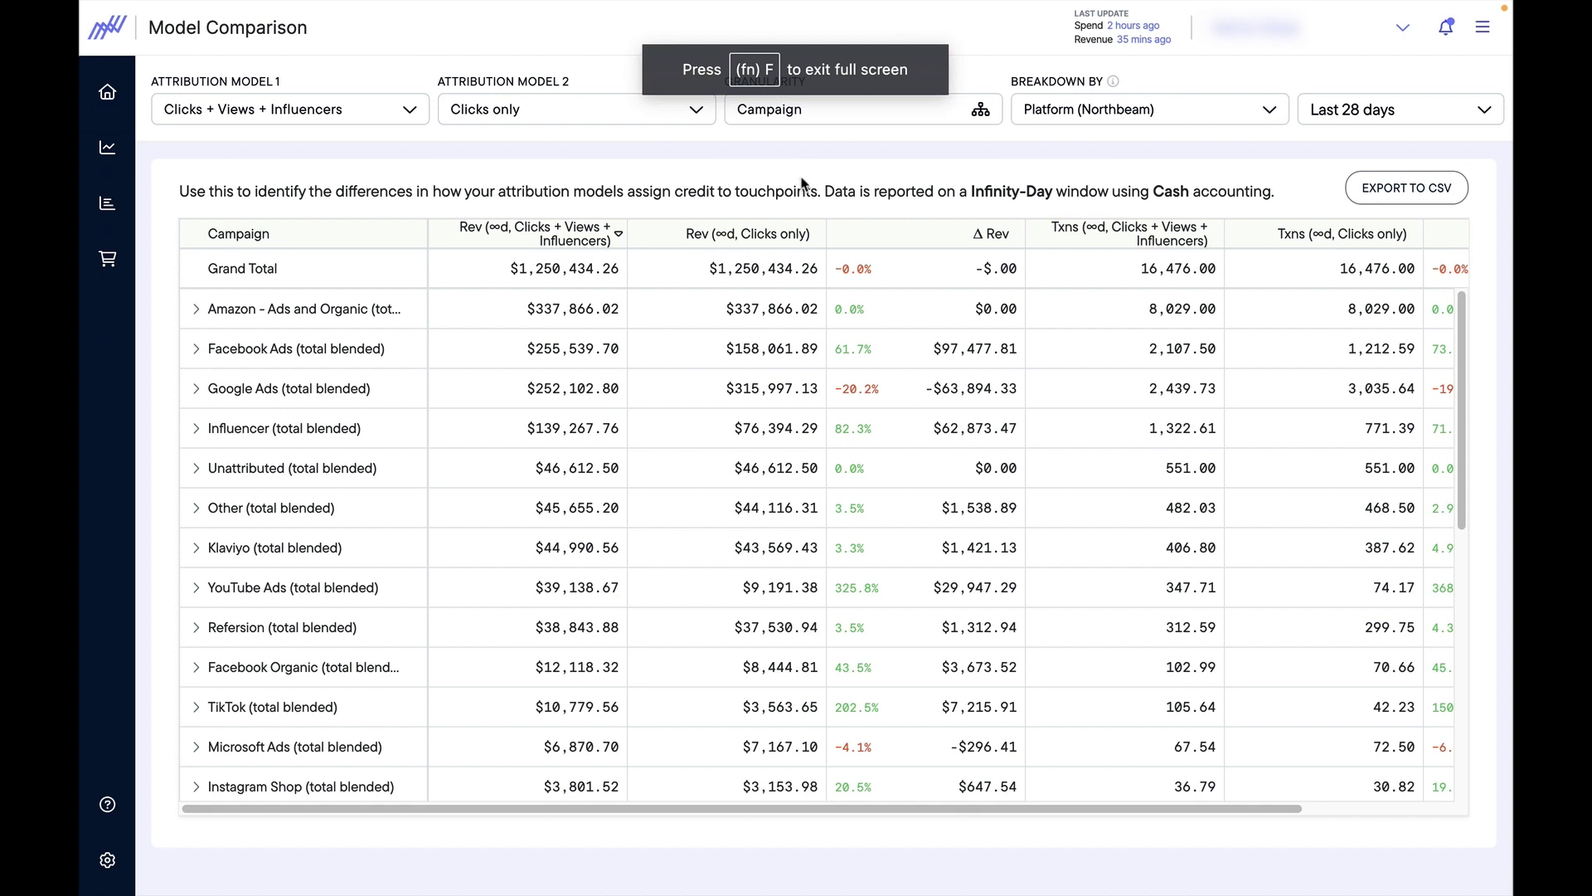
{"action": "left_click", "coordinate": [1484, 33]}
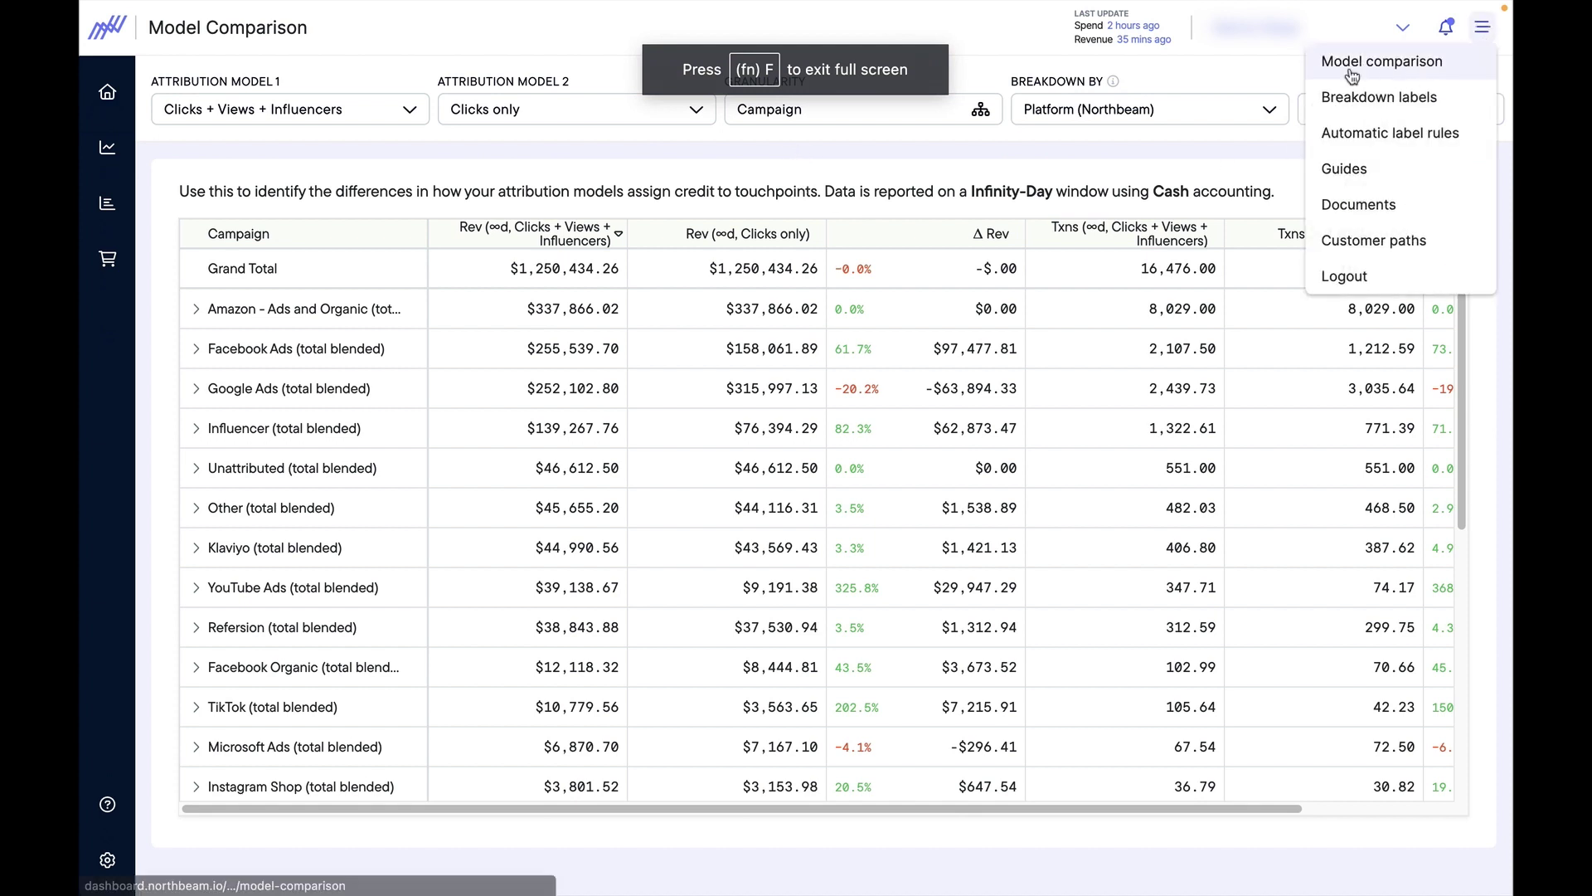
{"action": "left_click", "coordinate": [521, 180]}
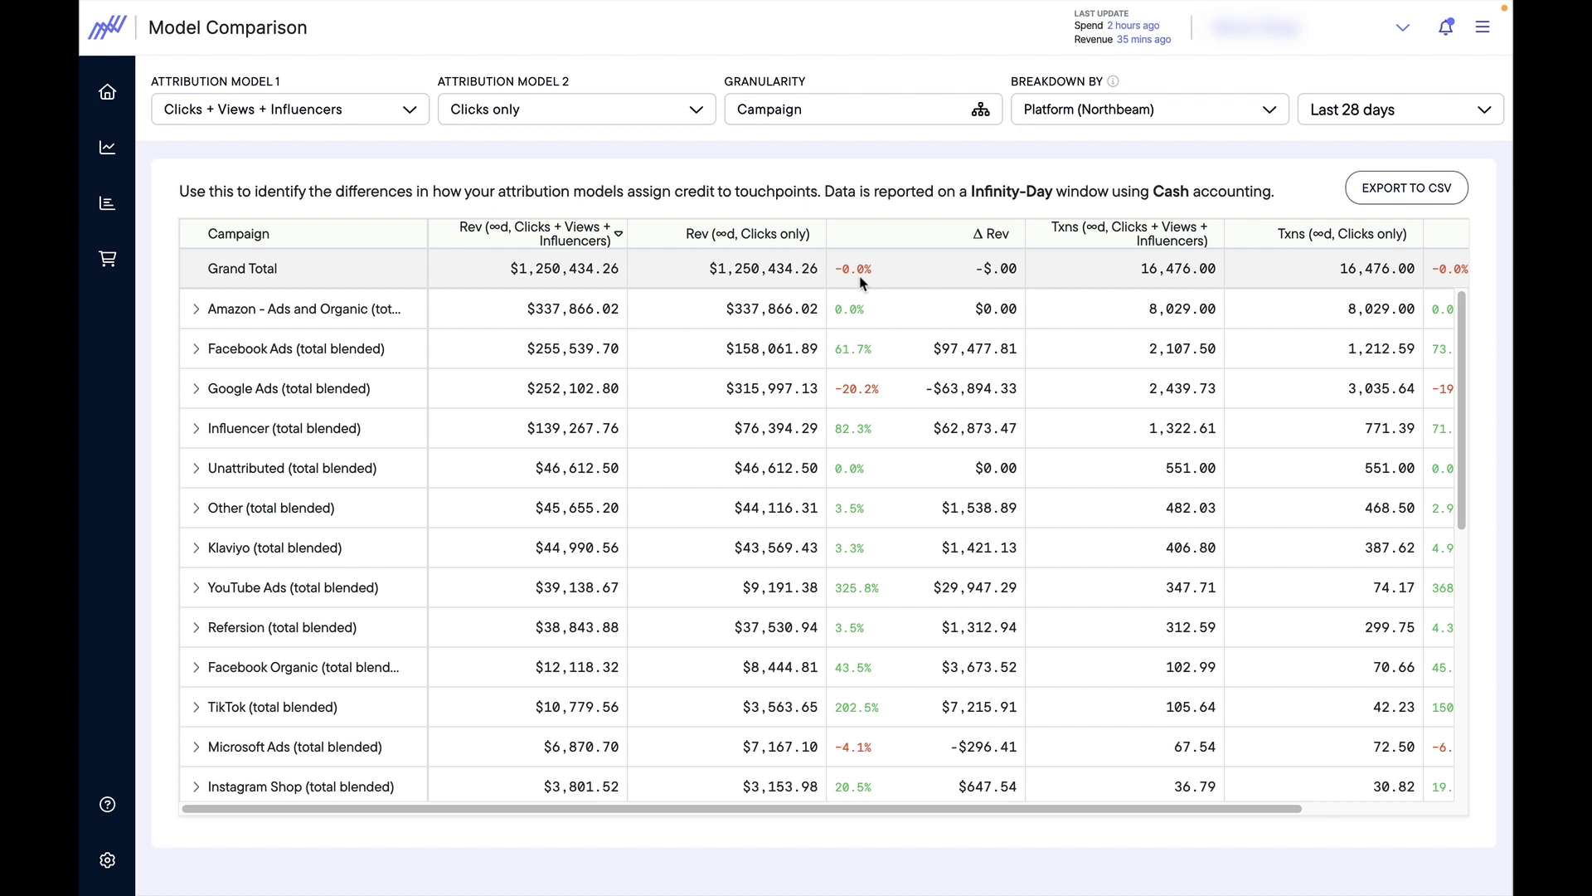
{"action": "left_click_drag", "start_coordinate": [881, 270], "coordinate": [828, 269]}
{"action": "left_click", "coordinate": [676, 354]}
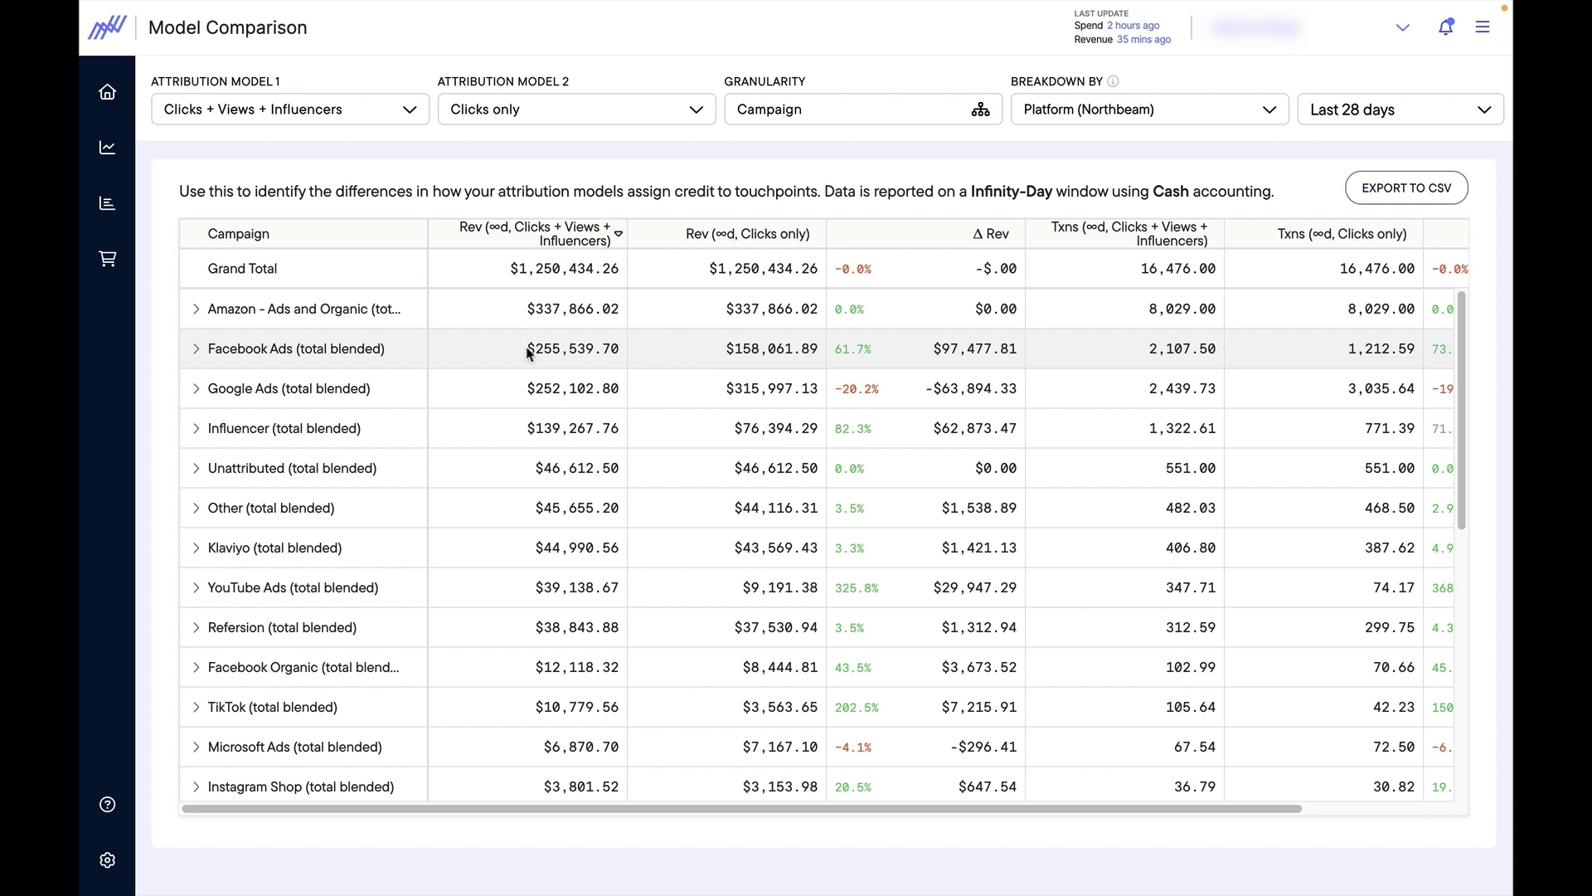
{"action": "left_click_drag", "start_coordinate": [527, 349], "coordinate": [562, 349]}
{"action": "left_click", "coordinate": [718, 333]}
{"action": "left_click_drag", "start_coordinate": [727, 351], "coordinate": [818, 349]}
{"action": "left_click", "coordinate": [819, 351]}
{"action": "triple_click", "coordinate": [815, 349]}
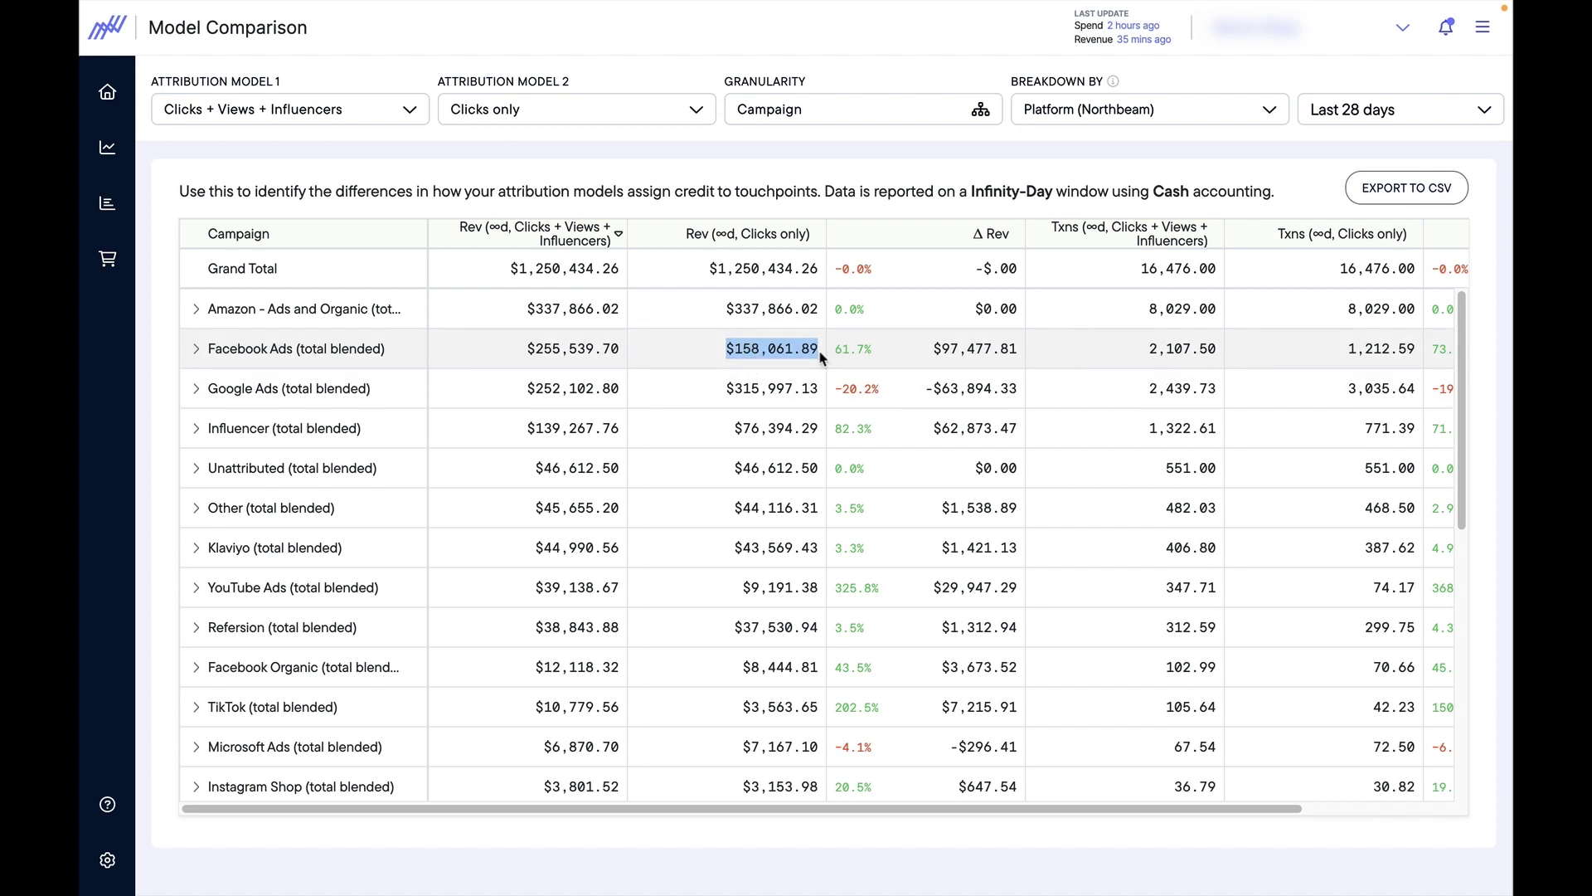
{"action": "mouse_move", "coordinate": [539, 244]}
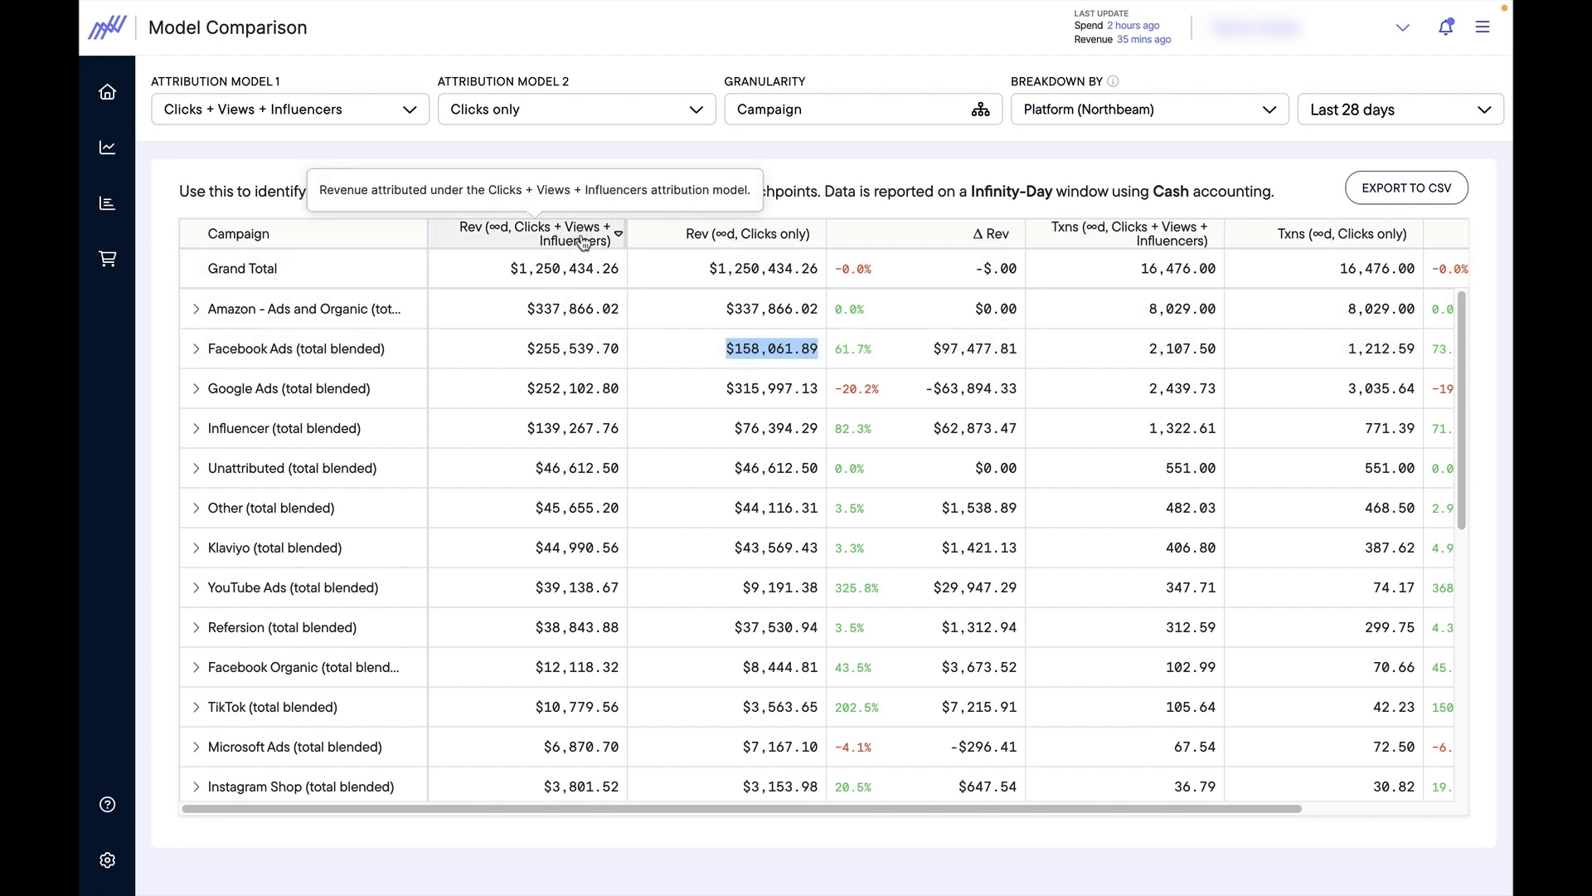
{"action": "left_click_drag", "start_coordinate": [514, 348], "coordinate": [611, 344]}
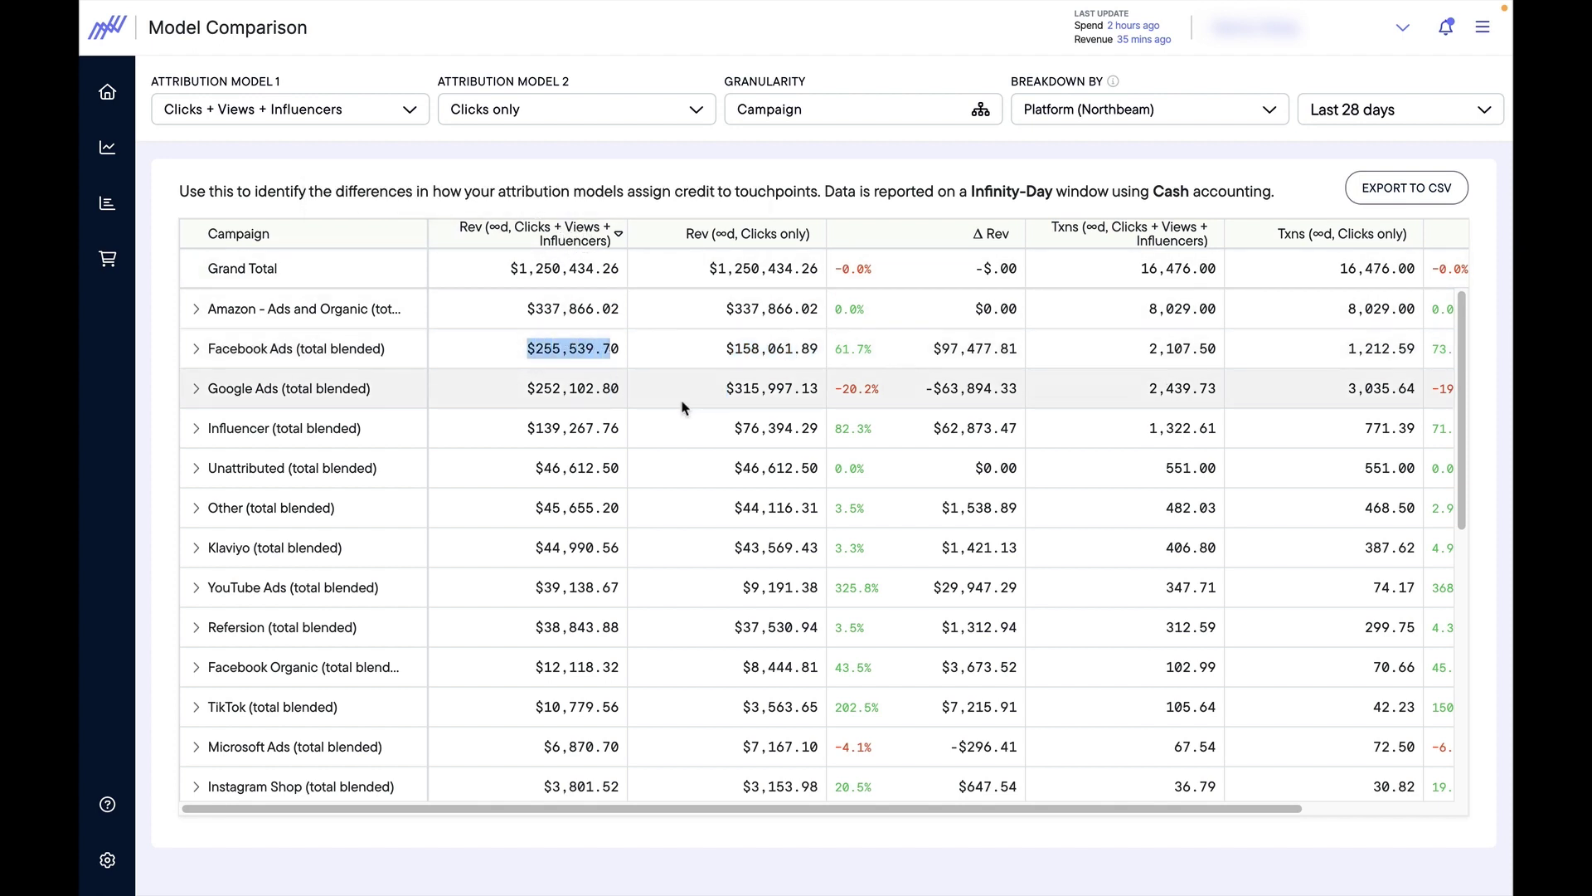
{"action": "left_click", "coordinate": [541, 366]}
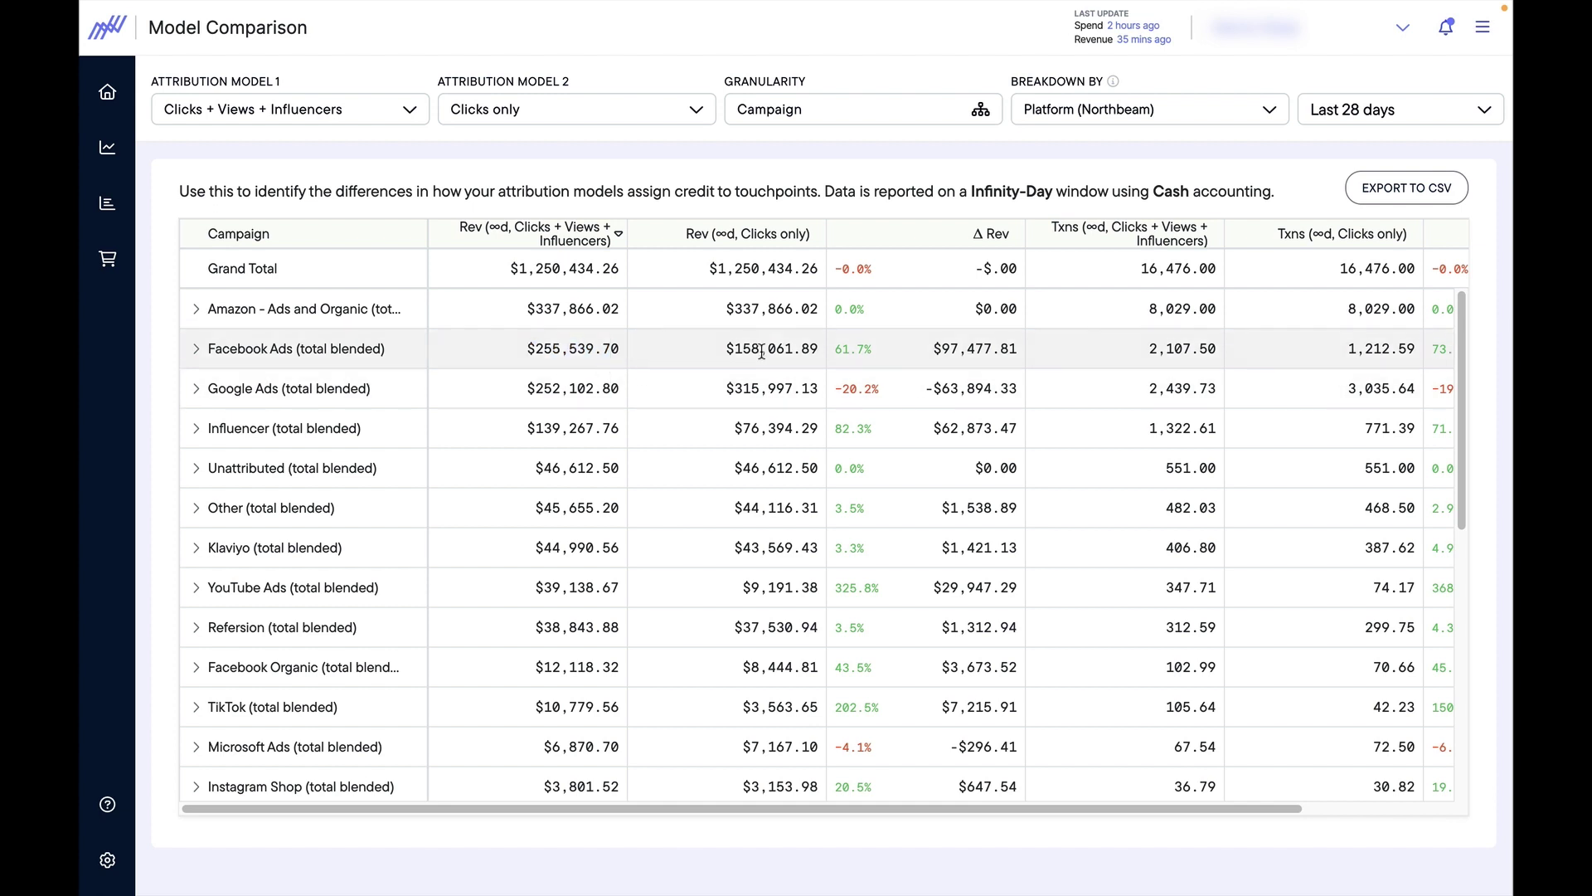
{"action": "left_click_drag", "start_coordinate": [727, 349], "coordinate": [784, 349]}
{"action": "left_click", "coordinate": [823, 354]}
{"action": "left_click_drag", "start_coordinate": [721, 353], "coordinate": [815, 348]}
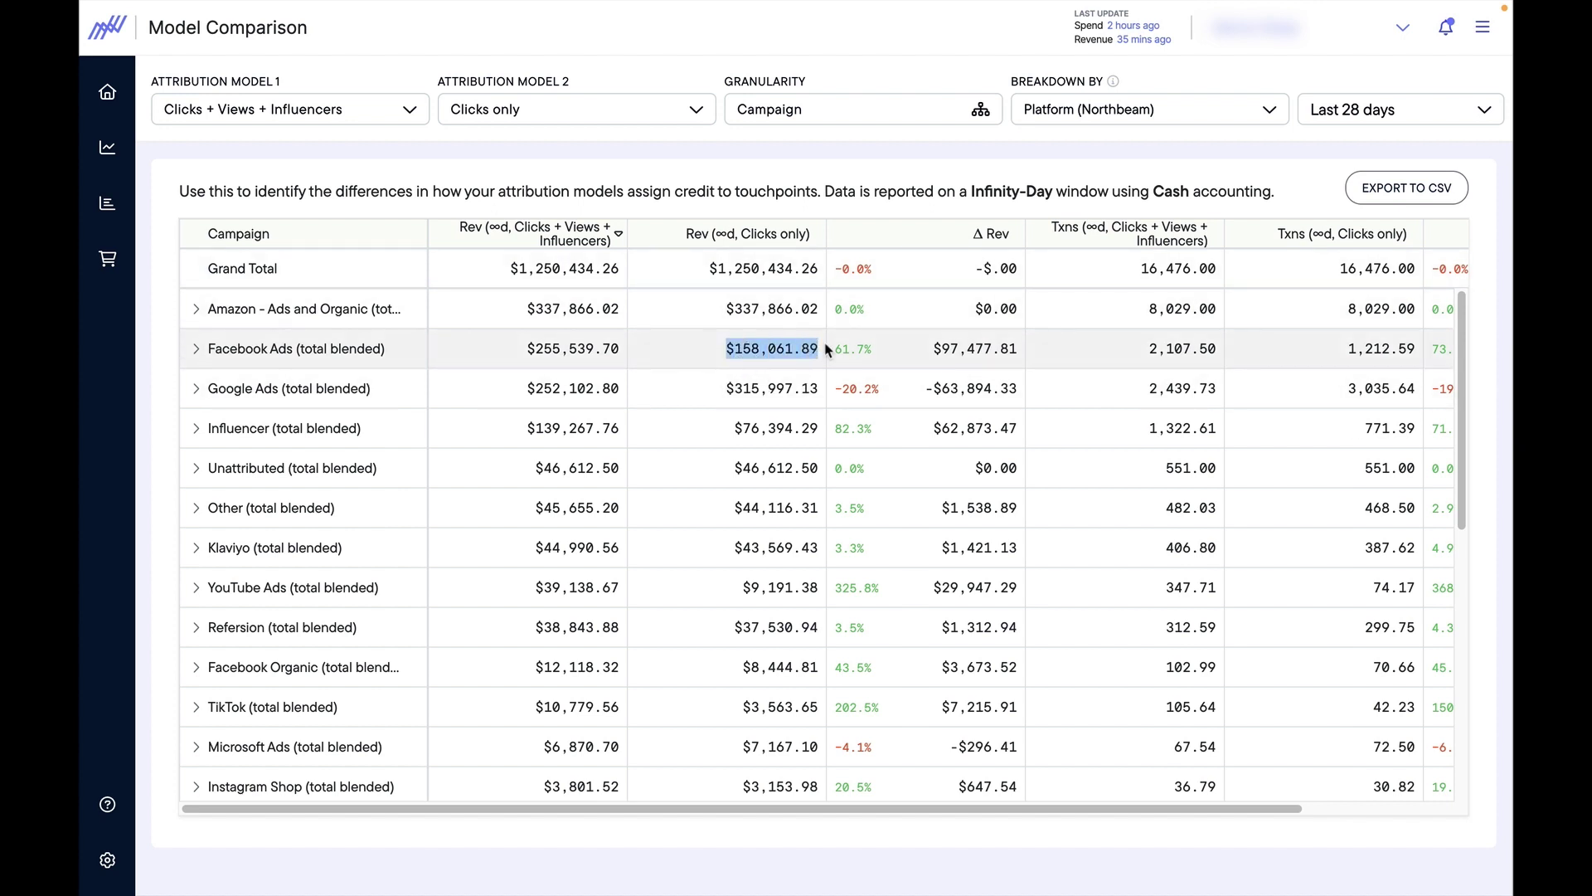
{"action": "left_click_drag", "start_coordinate": [527, 349], "coordinate": [583, 345]}
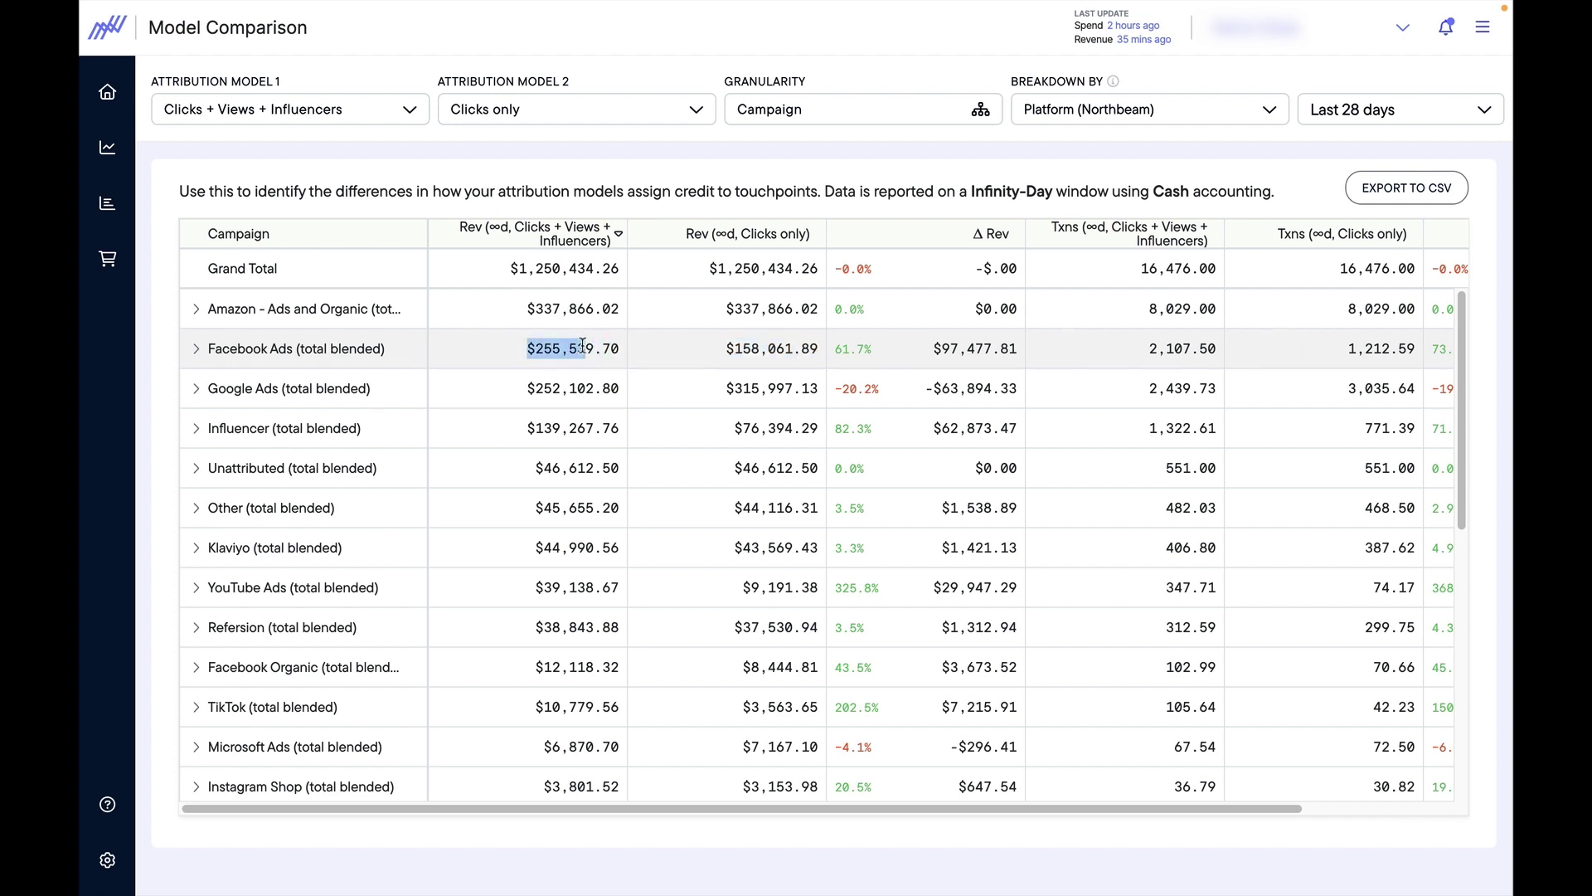
{"action": "left_click", "coordinate": [588, 349]}
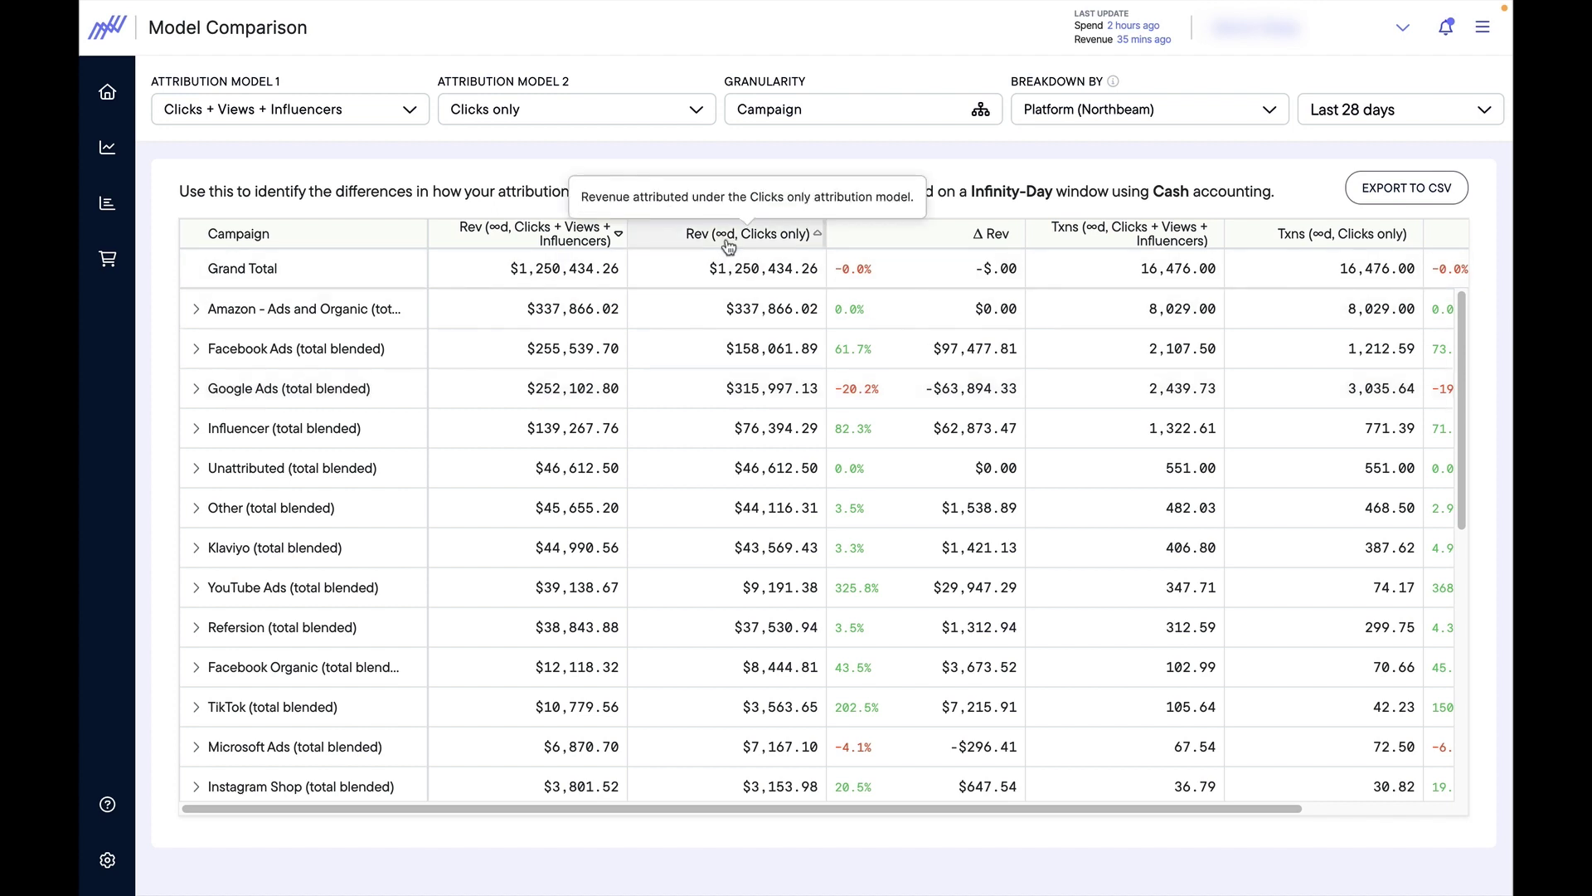
{"action": "left_click_drag", "start_coordinate": [725, 388], "coordinate": [823, 390]}
{"action": "left_click", "coordinate": [817, 390]}
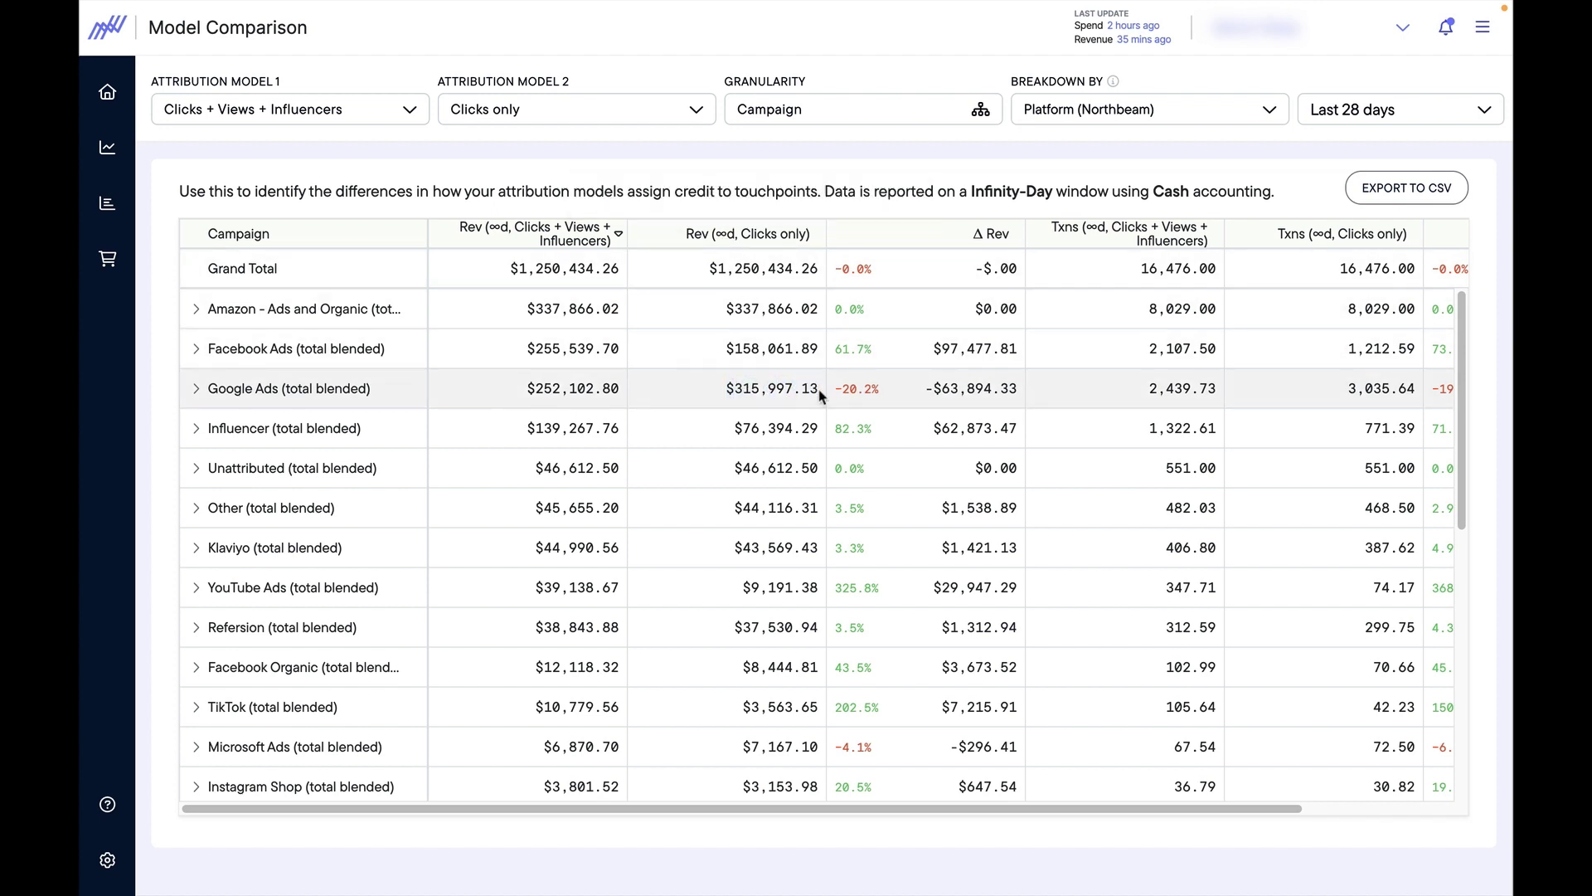
{"action": "left_click_drag", "start_coordinate": [524, 388], "coordinate": [612, 388]}
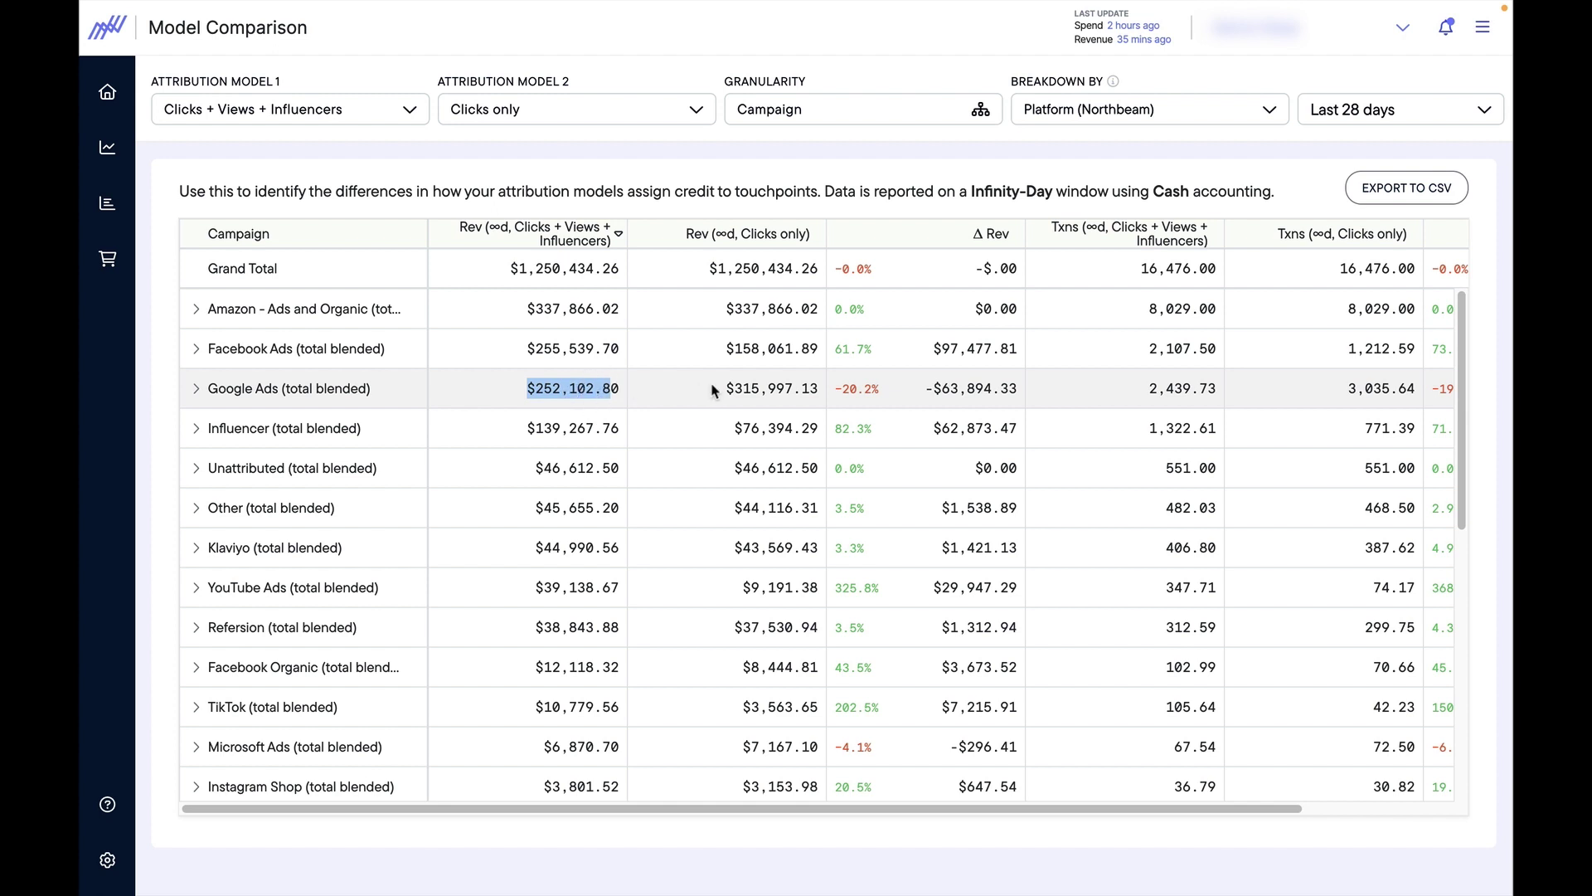
{"action": "left_click_drag", "start_coordinate": [720, 389], "coordinate": [818, 388]}
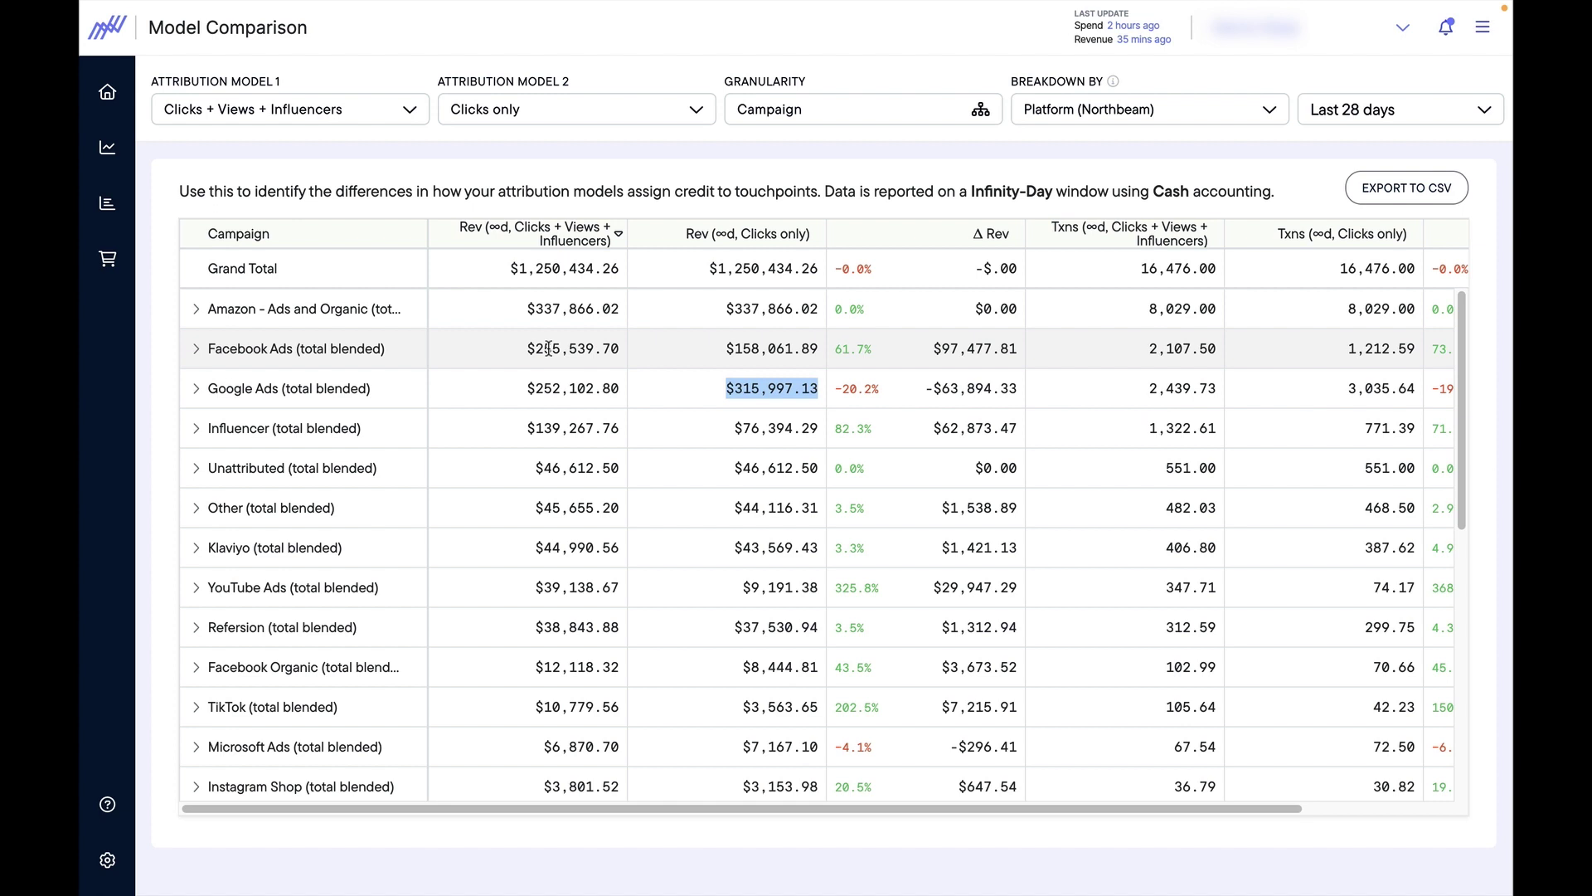
{"action": "left_click_drag", "start_coordinate": [526, 389], "coordinate": [697, 394]}
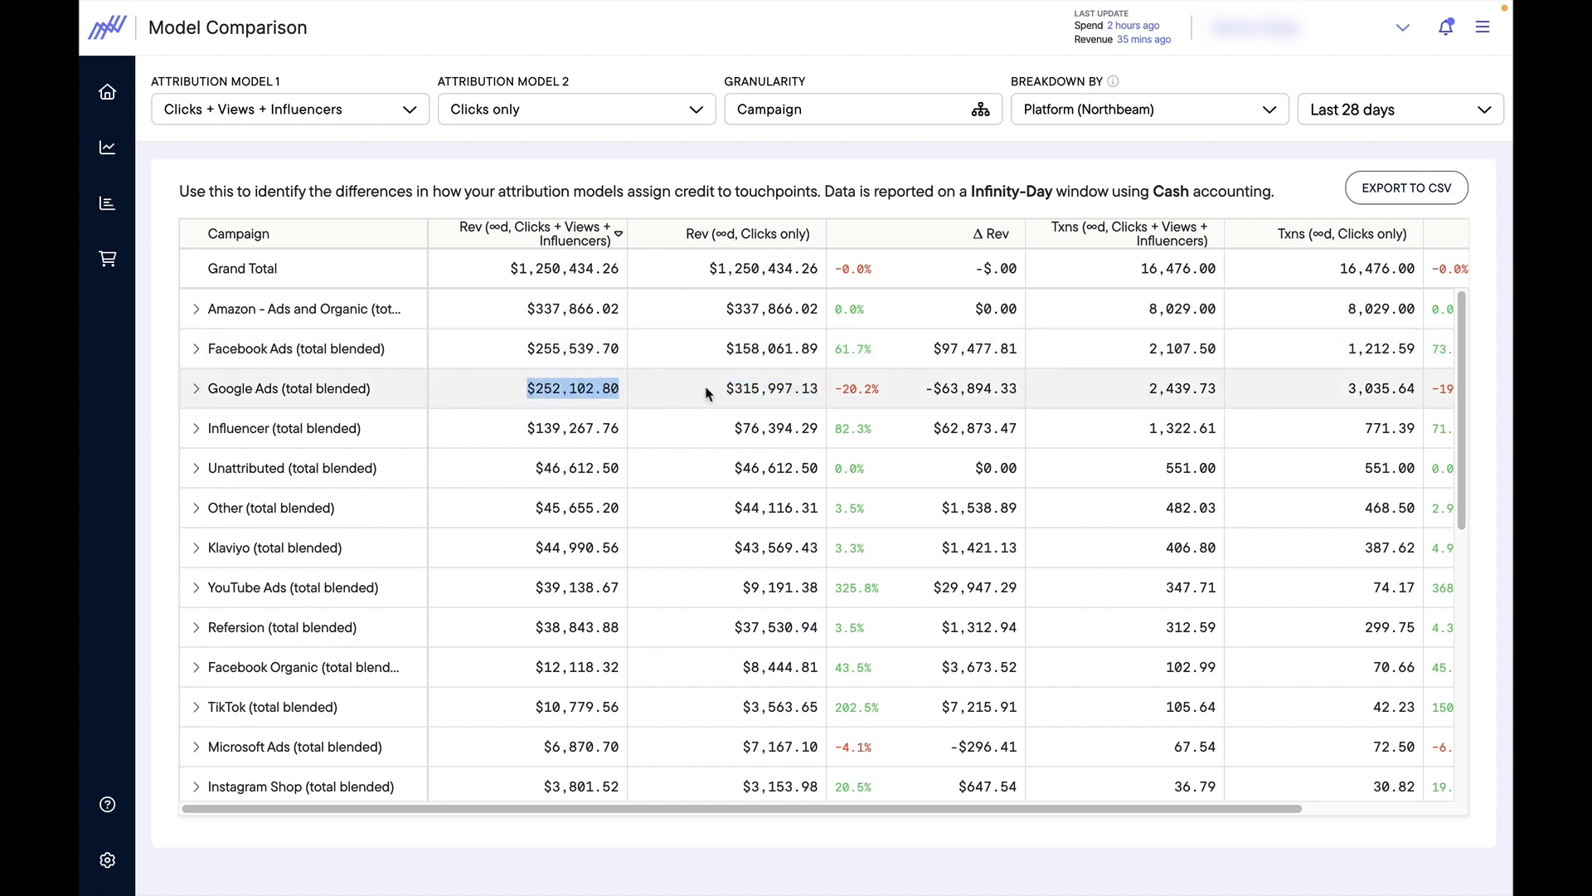
{"action": "left_click", "coordinate": [707, 393]}
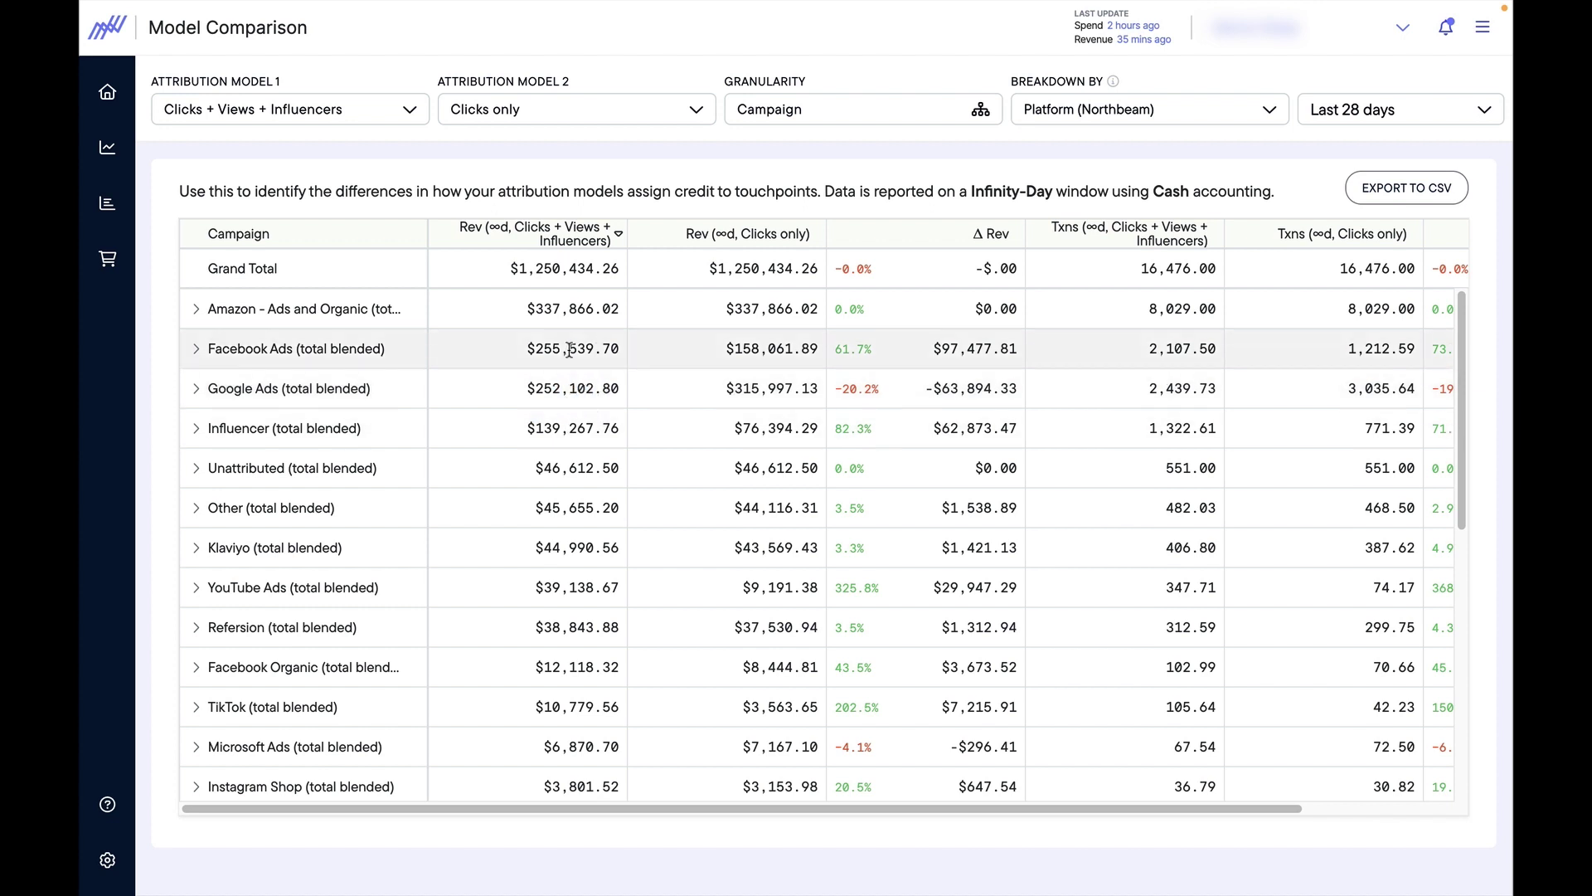
{"action": "left_click_drag", "start_coordinate": [532, 346], "coordinate": [583, 347]}
{"action": "left_click_drag", "start_coordinate": [525, 437], "coordinate": [605, 437]}
{"action": "left_click", "coordinate": [605, 437]}
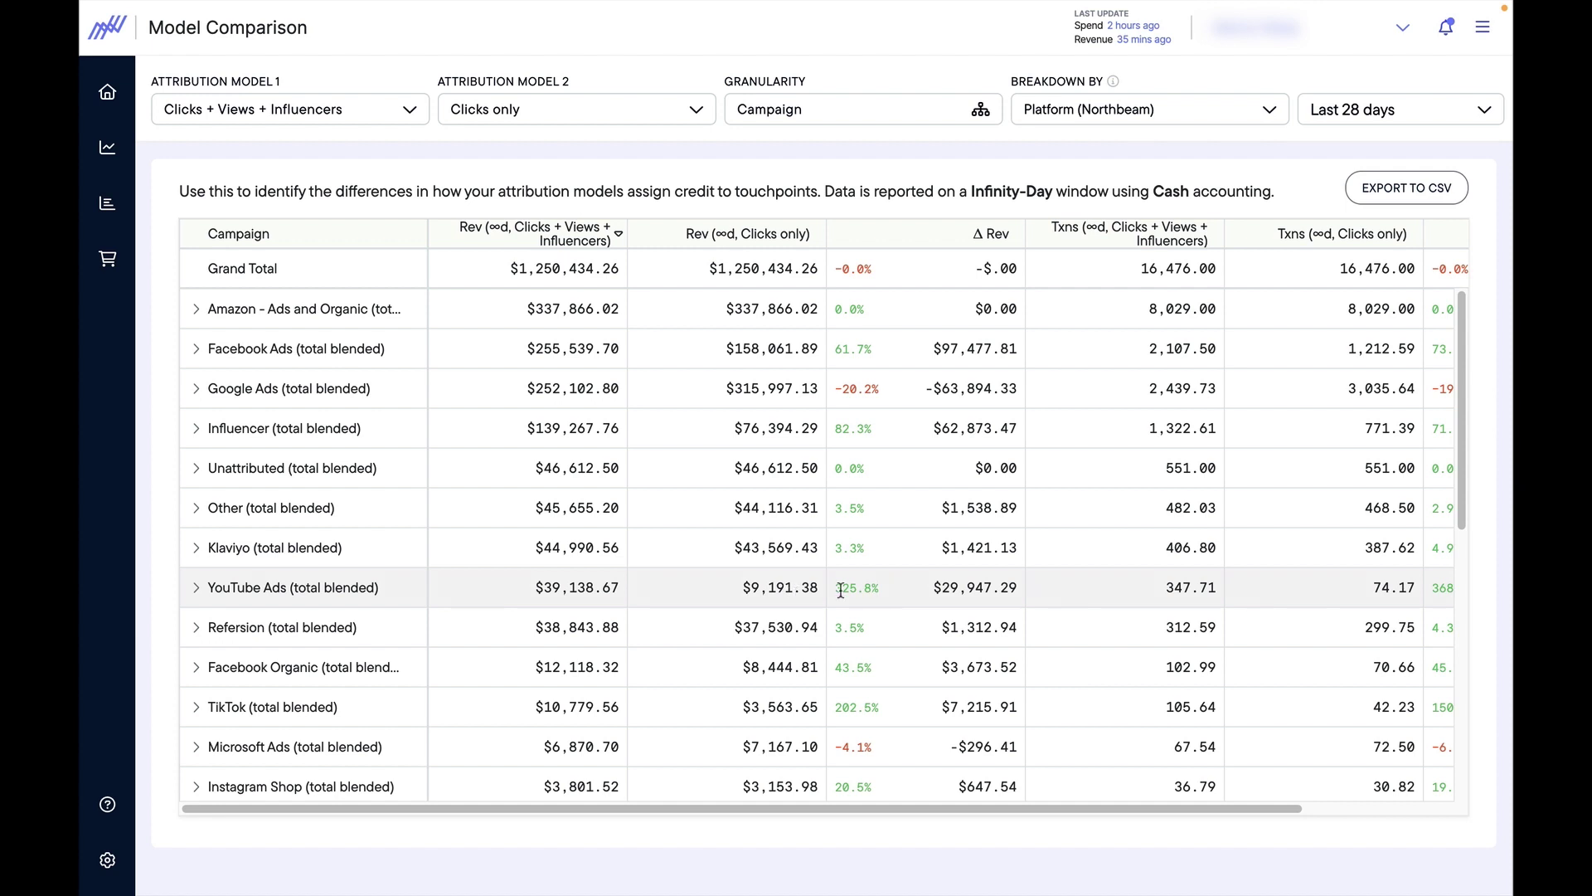
{"action": "left_click_drag", "start_coordinate": [745, 590], "coordinate": [836, 596]}
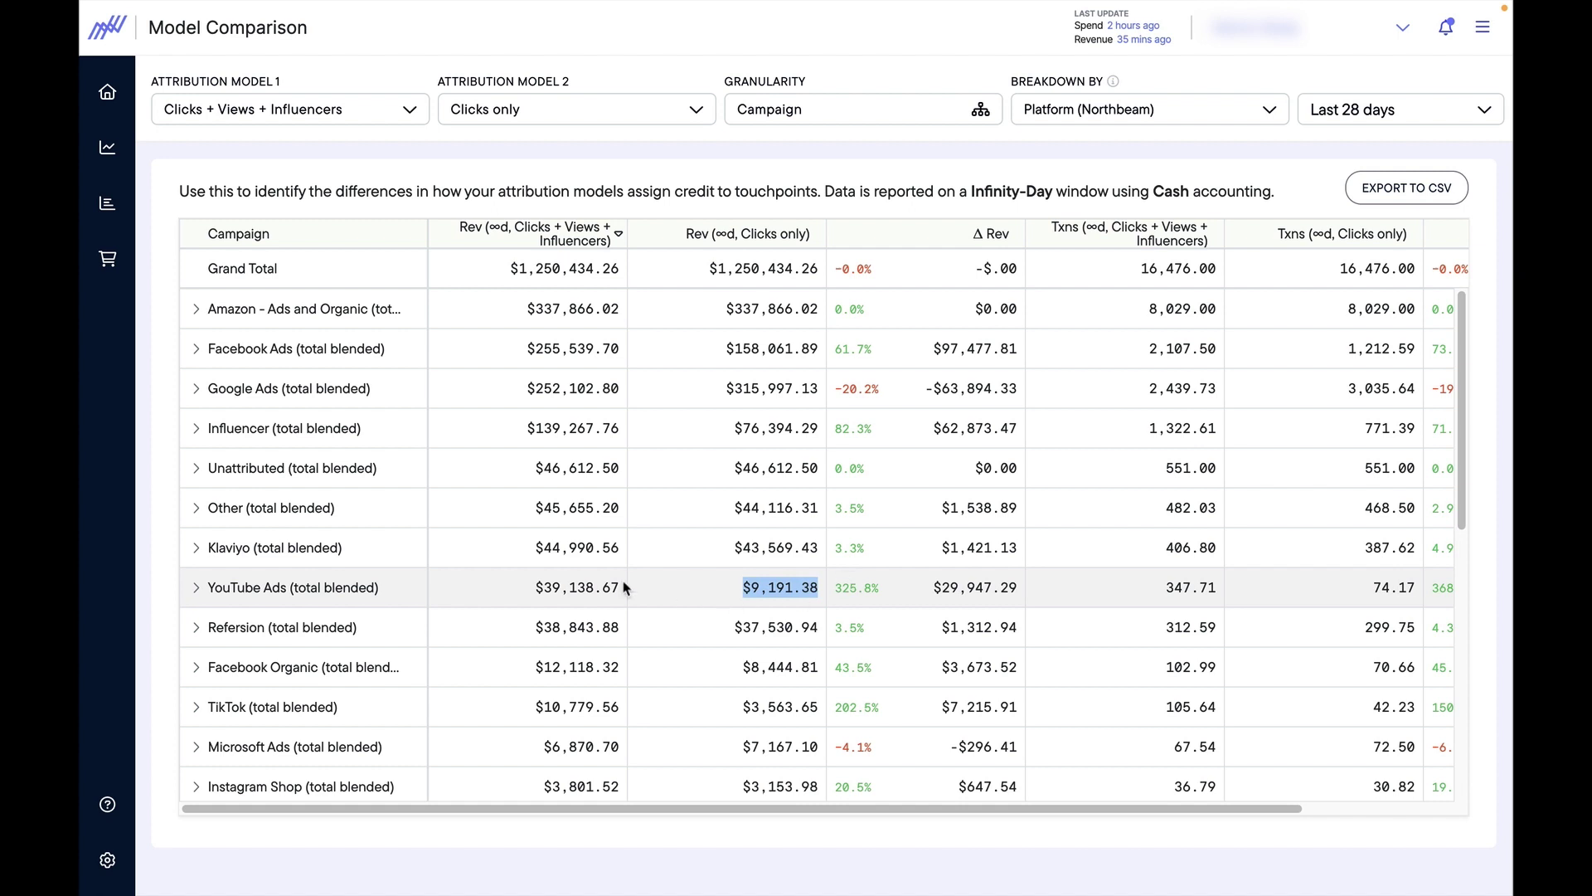
{"action": "left_click_drag", "start_coordinate": [531, 591], "coordinate": [620, 588]}
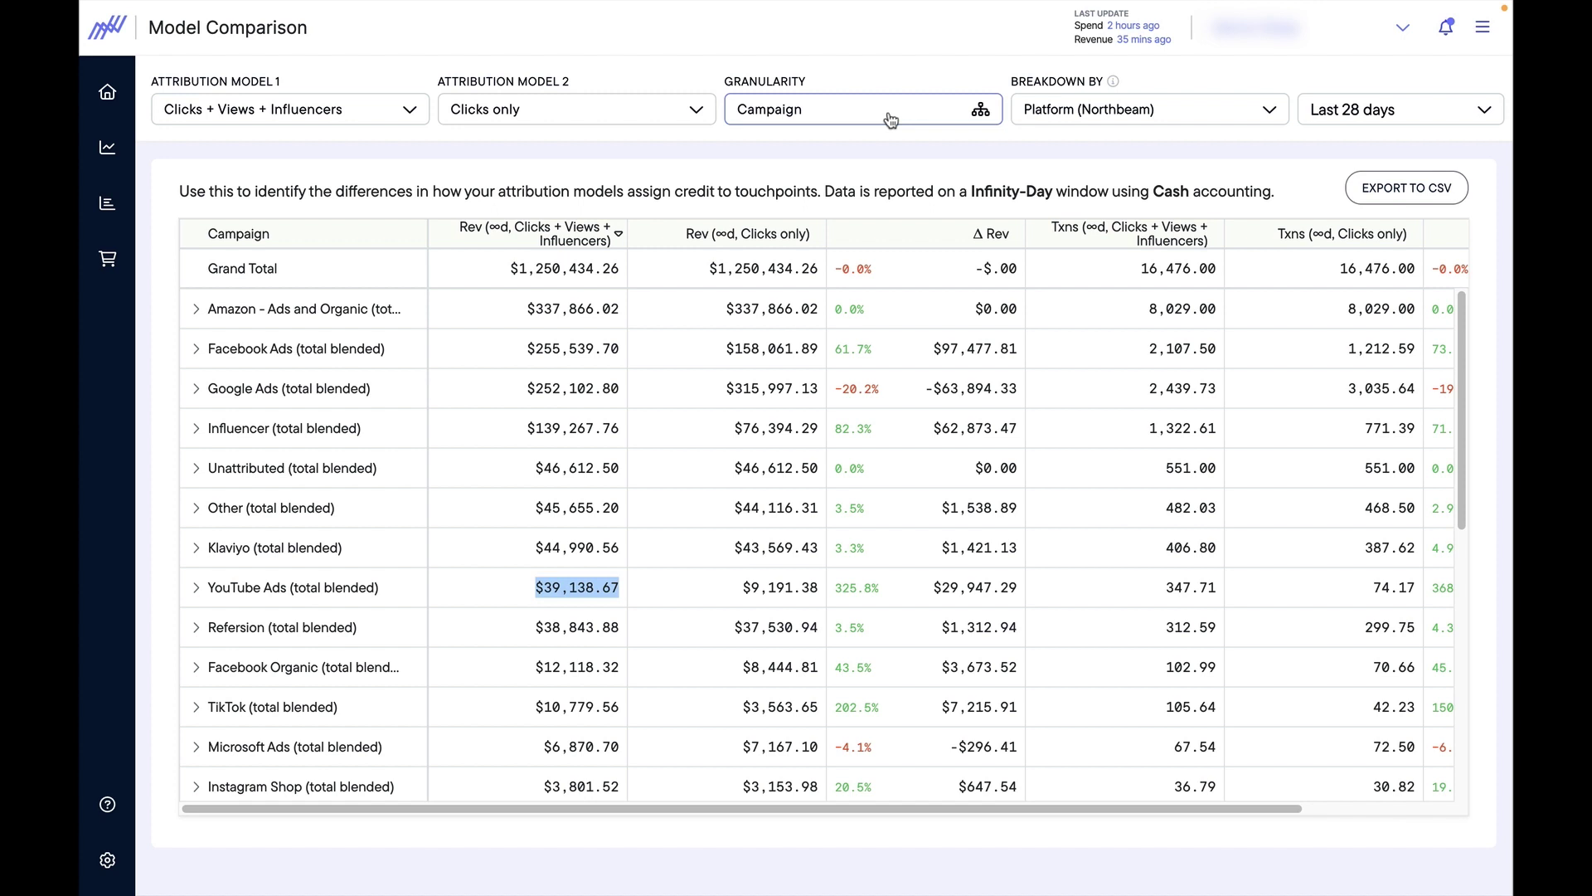
{"action": "left_click", "coordinate": [381, 110]}
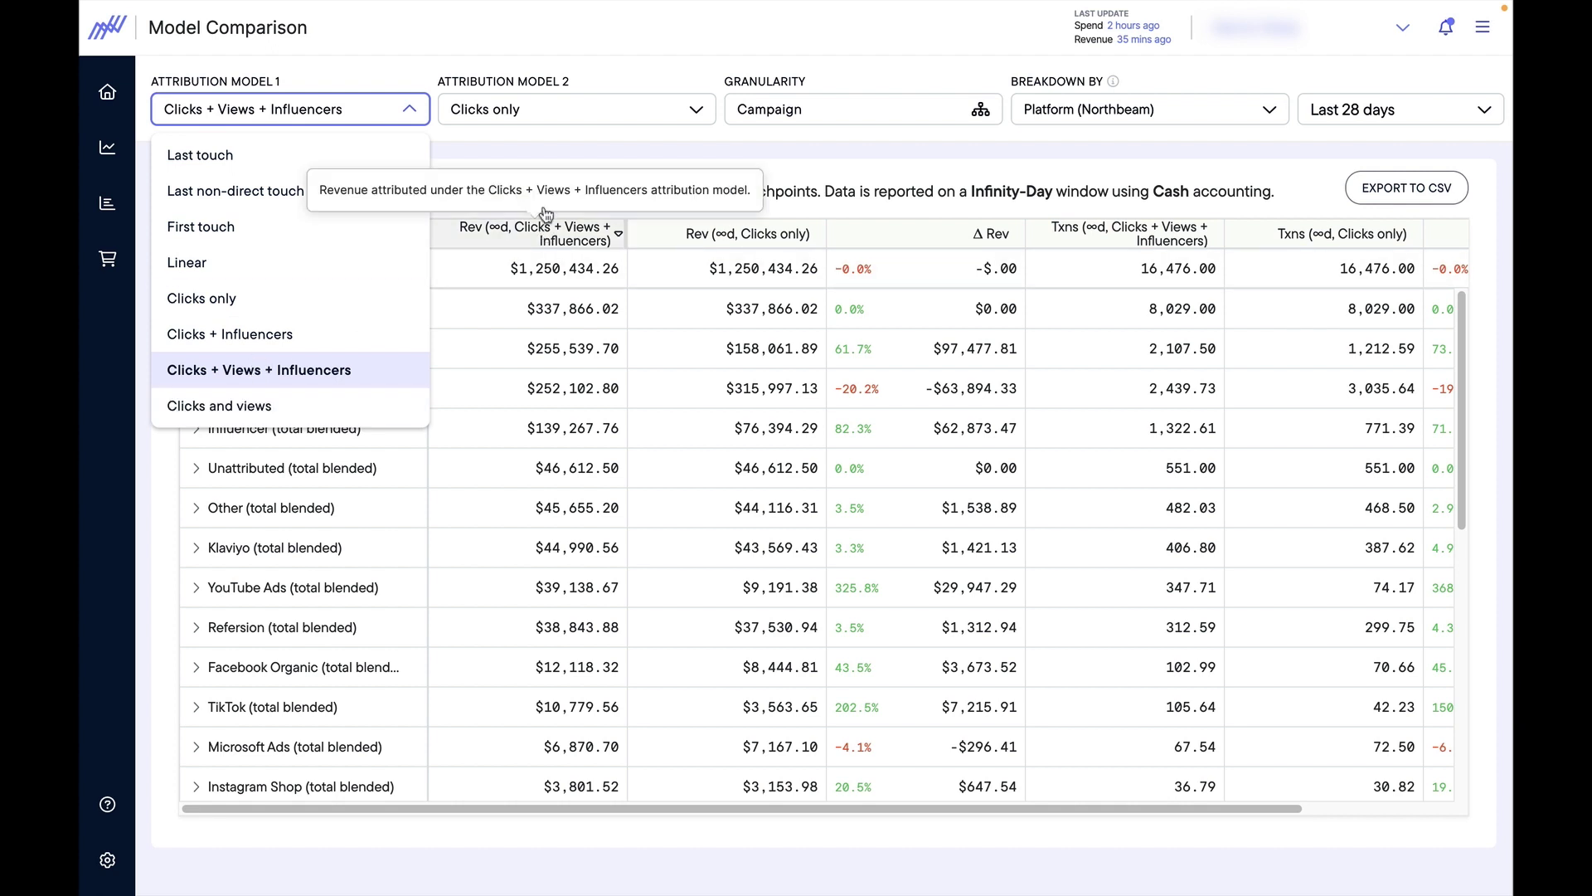
{"action": "left_click", "coordinate": [548, 159]}
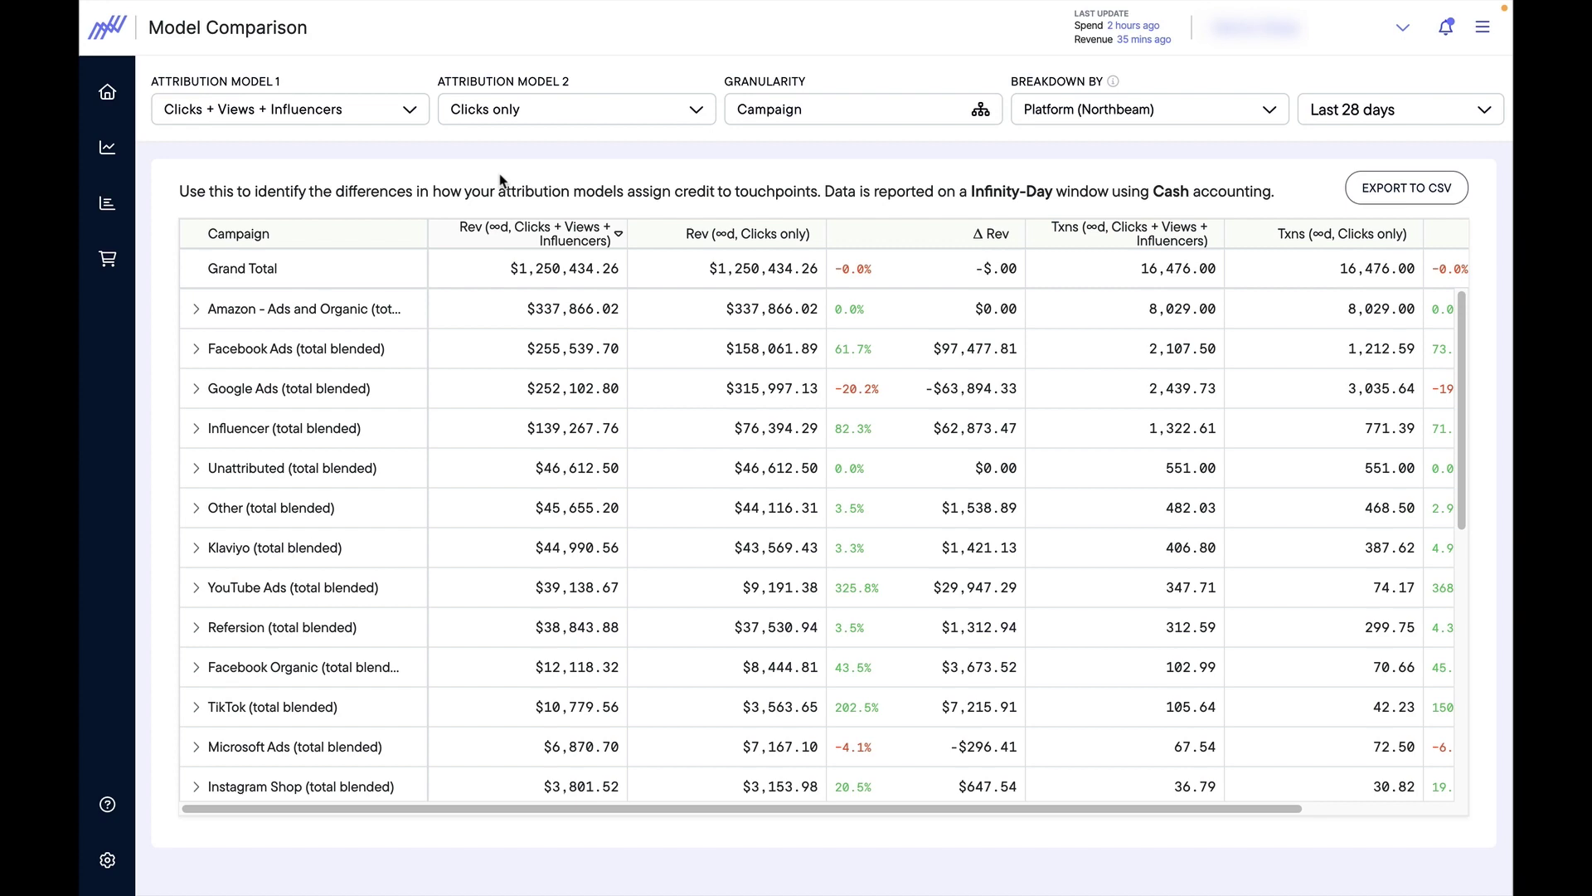
{"action": "mouse_move", "coordinate": [500, 4]}
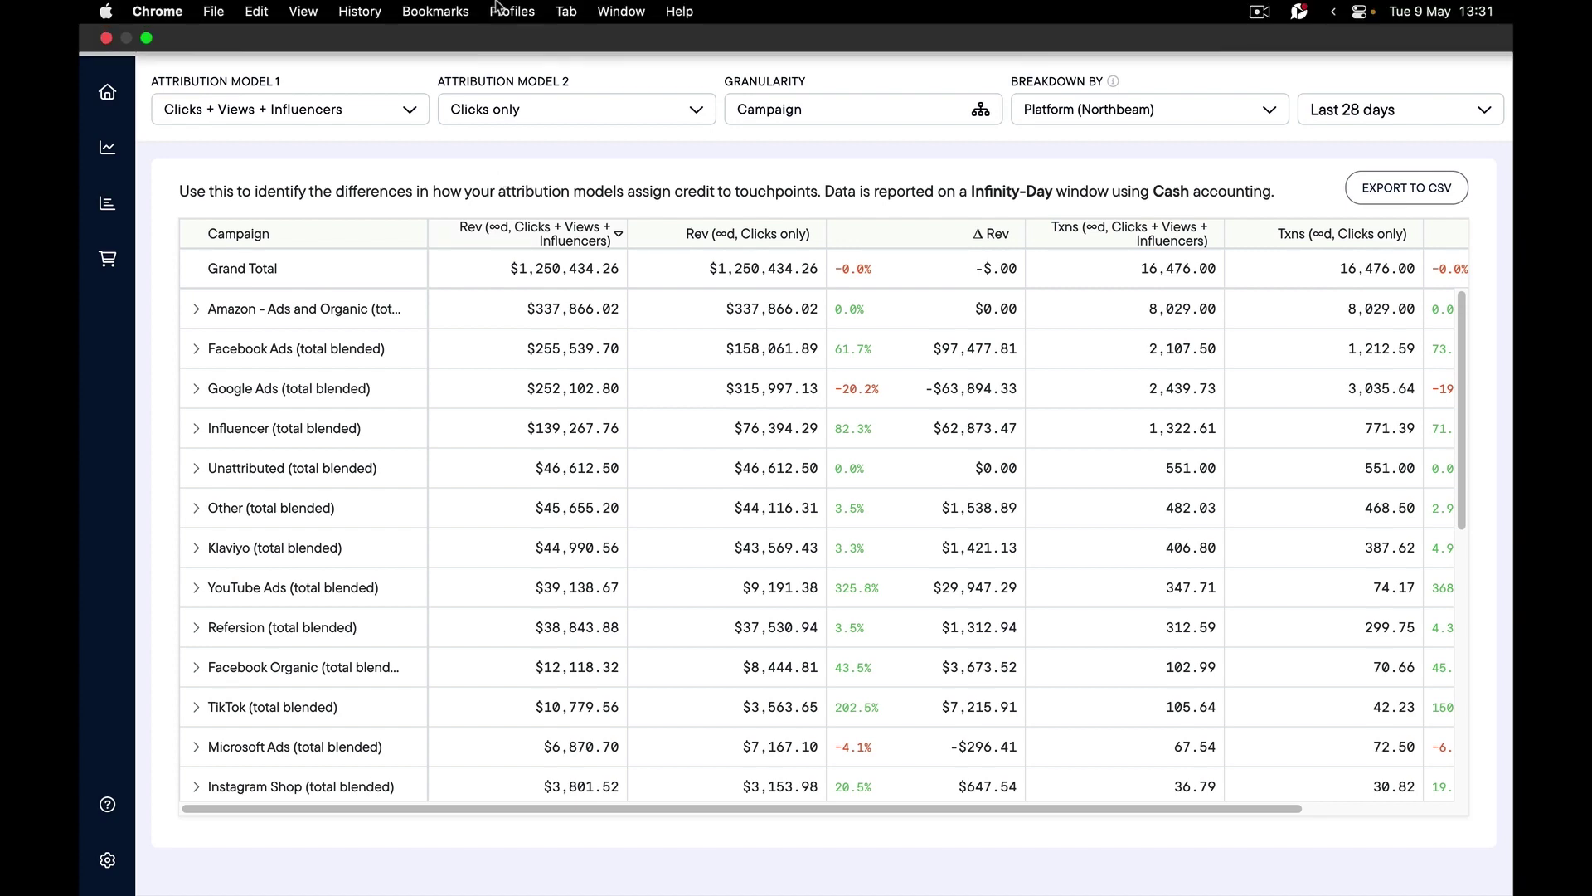
Exit Chrome full screen and switch to the Sales | Northbeam tab
{"action": "left_click", "coordinate": [146, 38]}
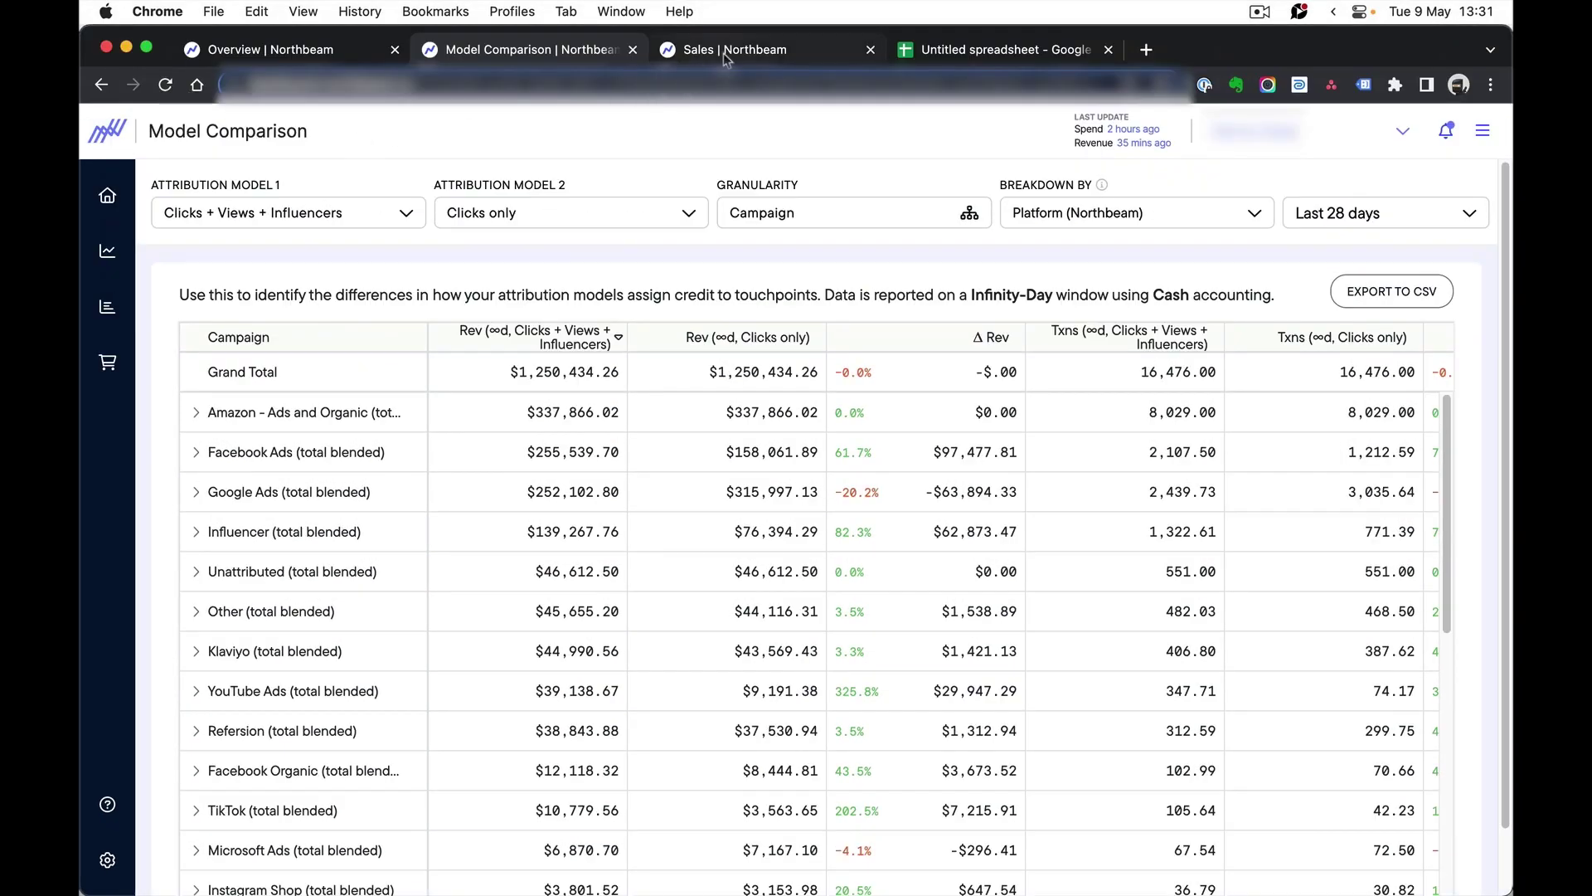
{"action": "left_click", "coordinate": [723, 52]}
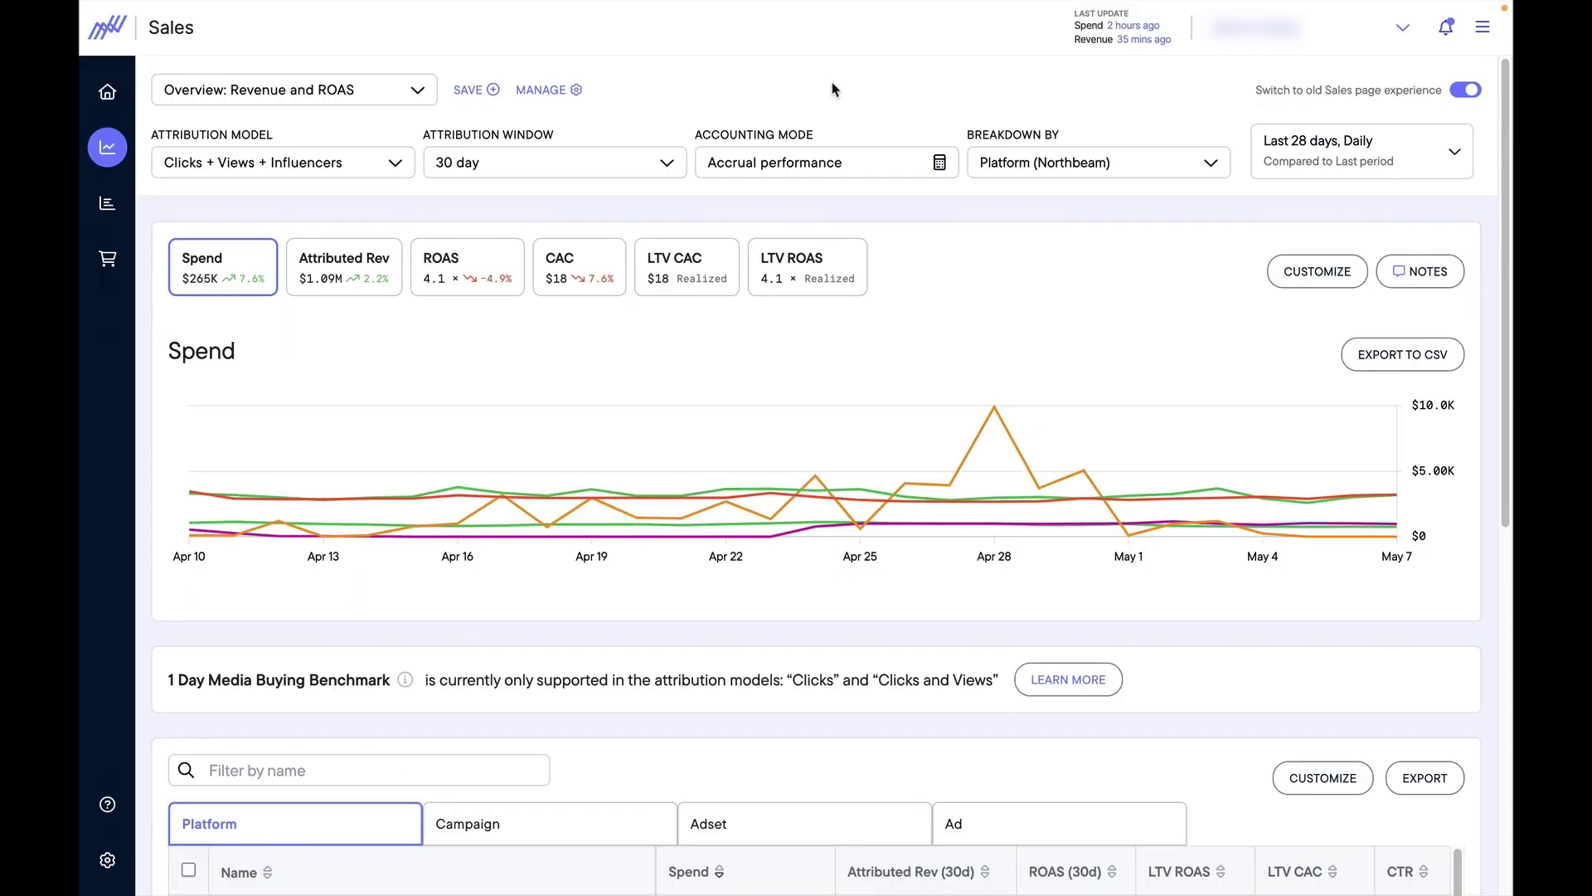
{"action": "mouse_move", "coordinate": [109, 218]}
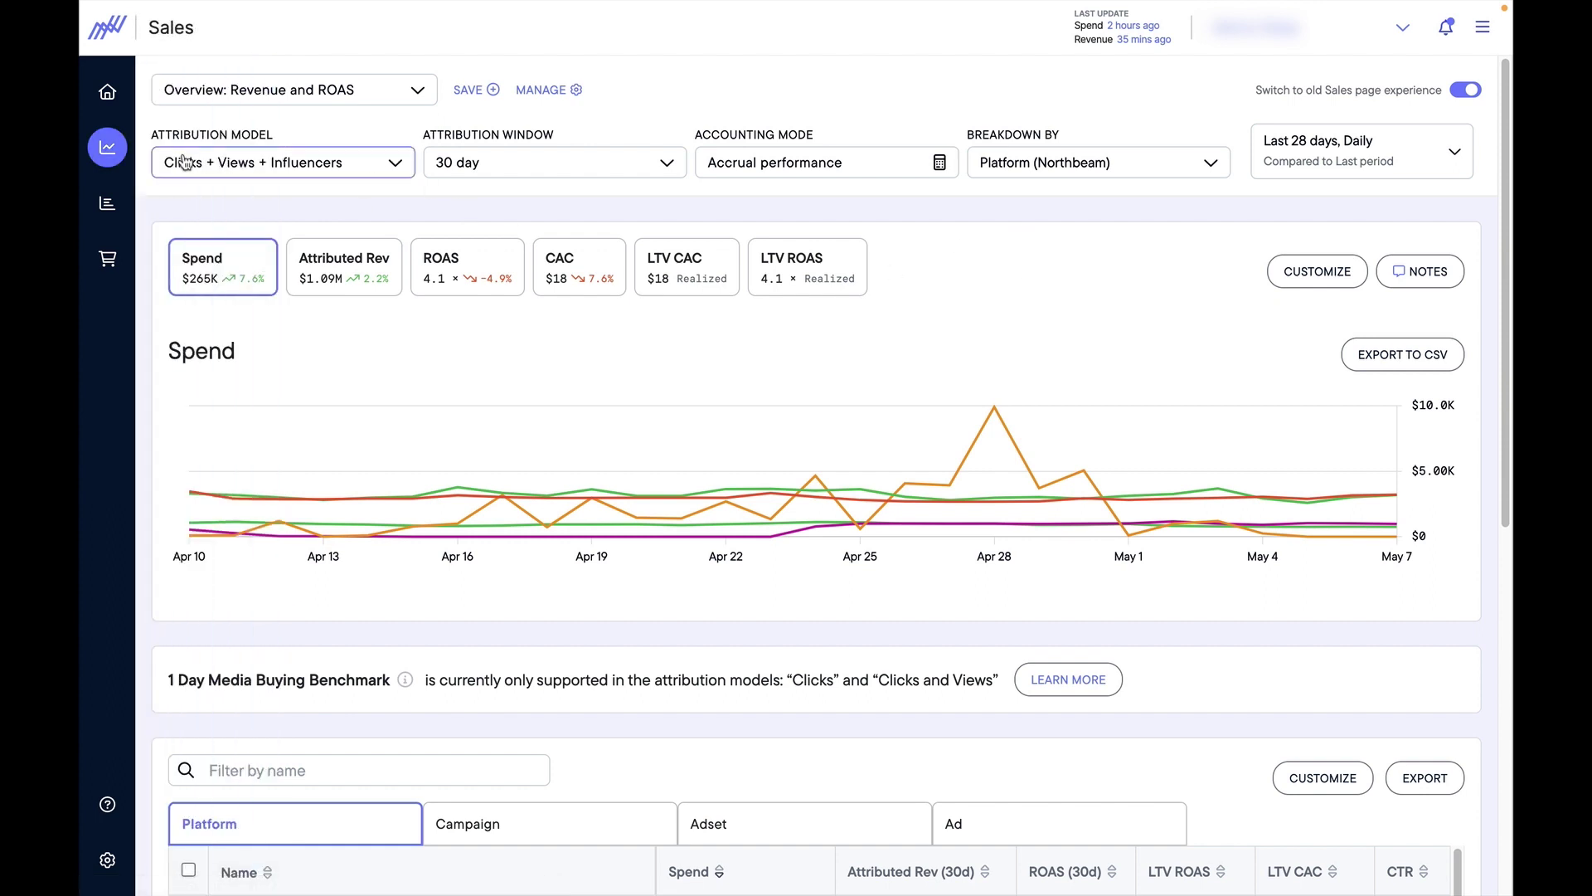
{"action": "left_click", "coordinate": [333, 89]}
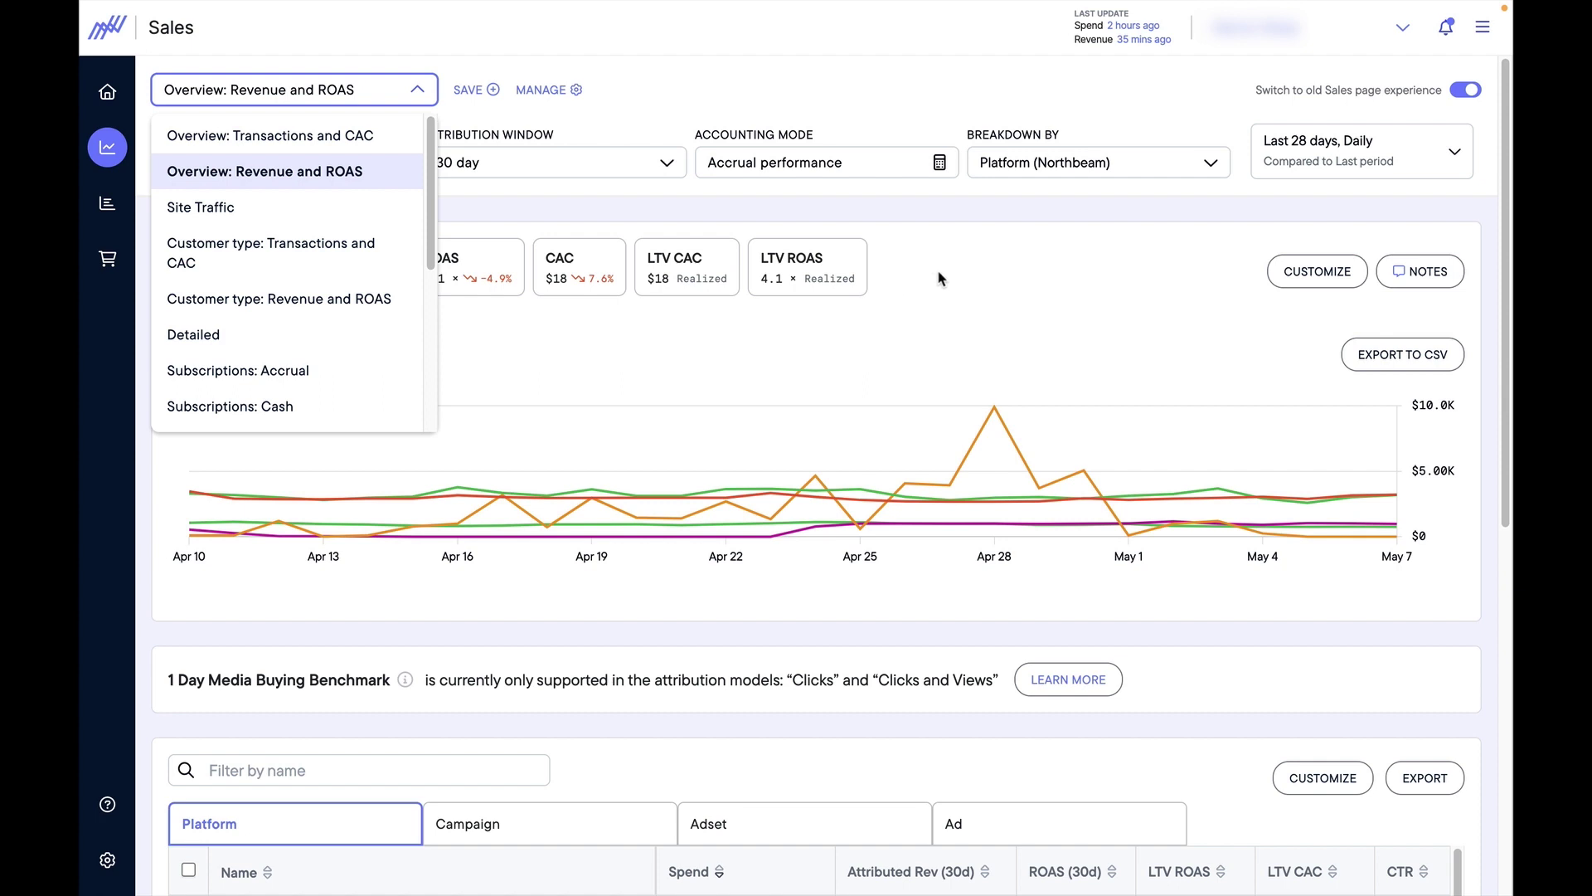
{"action": "left_click", "coordinate": [964, 272]}
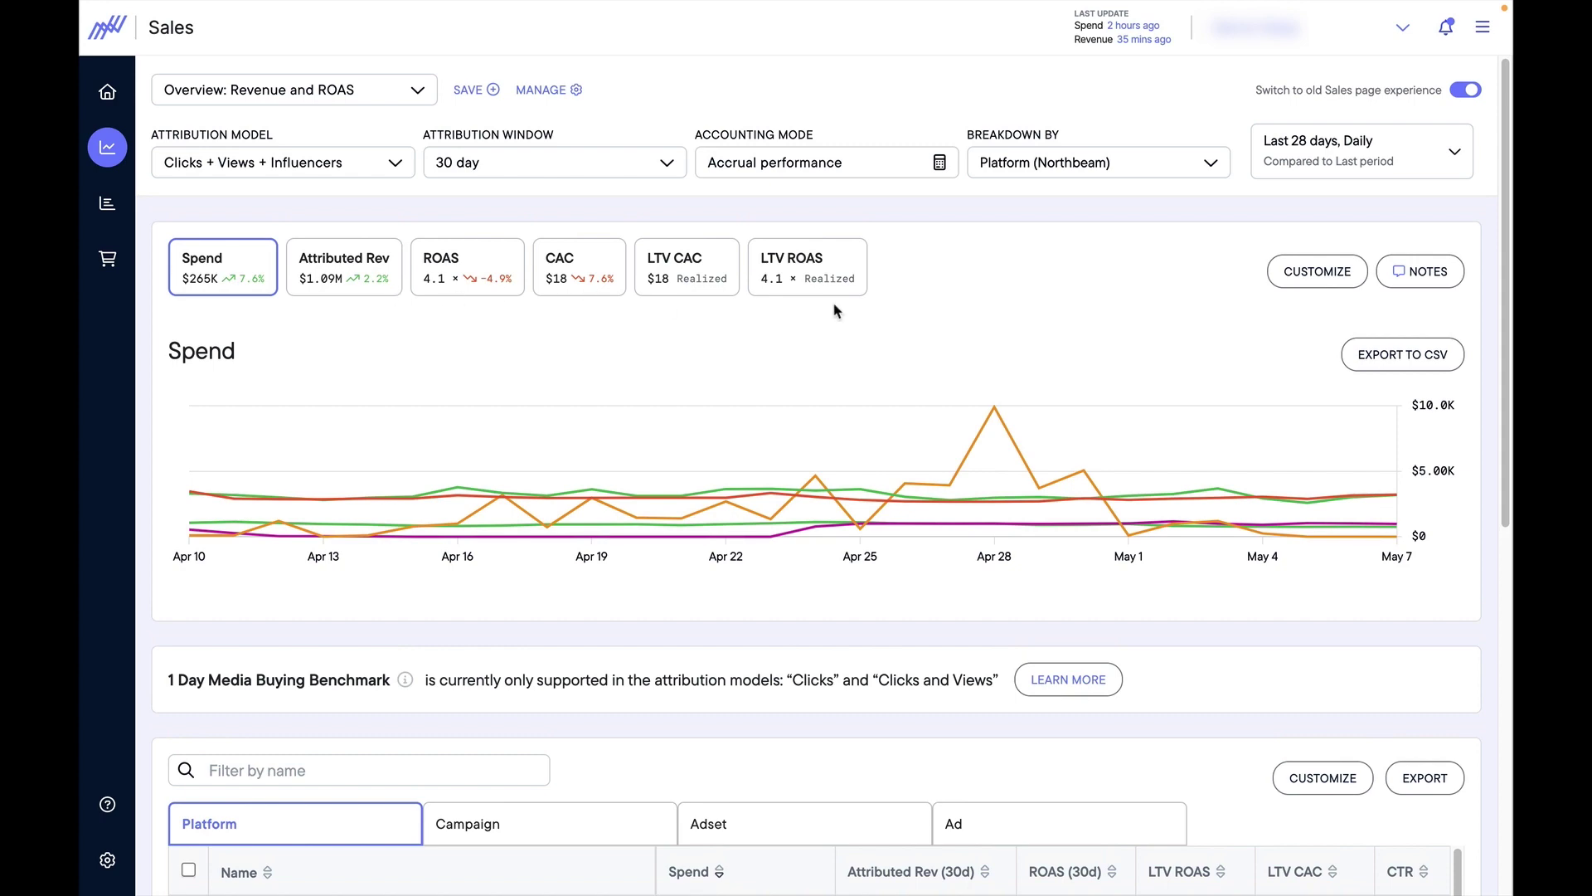
Scroll the Sales page down to the platform table with Spend, Attributed Rev and ROAS (30d)
{"action": "scroll", "coordinate": [1039, 329], "scroll_direction": "down", "scroll_amount": 2}
{"action": "scroll", "coordinate": [1039, 328], "scroll_direction": "down", "scroll_amount": 2}
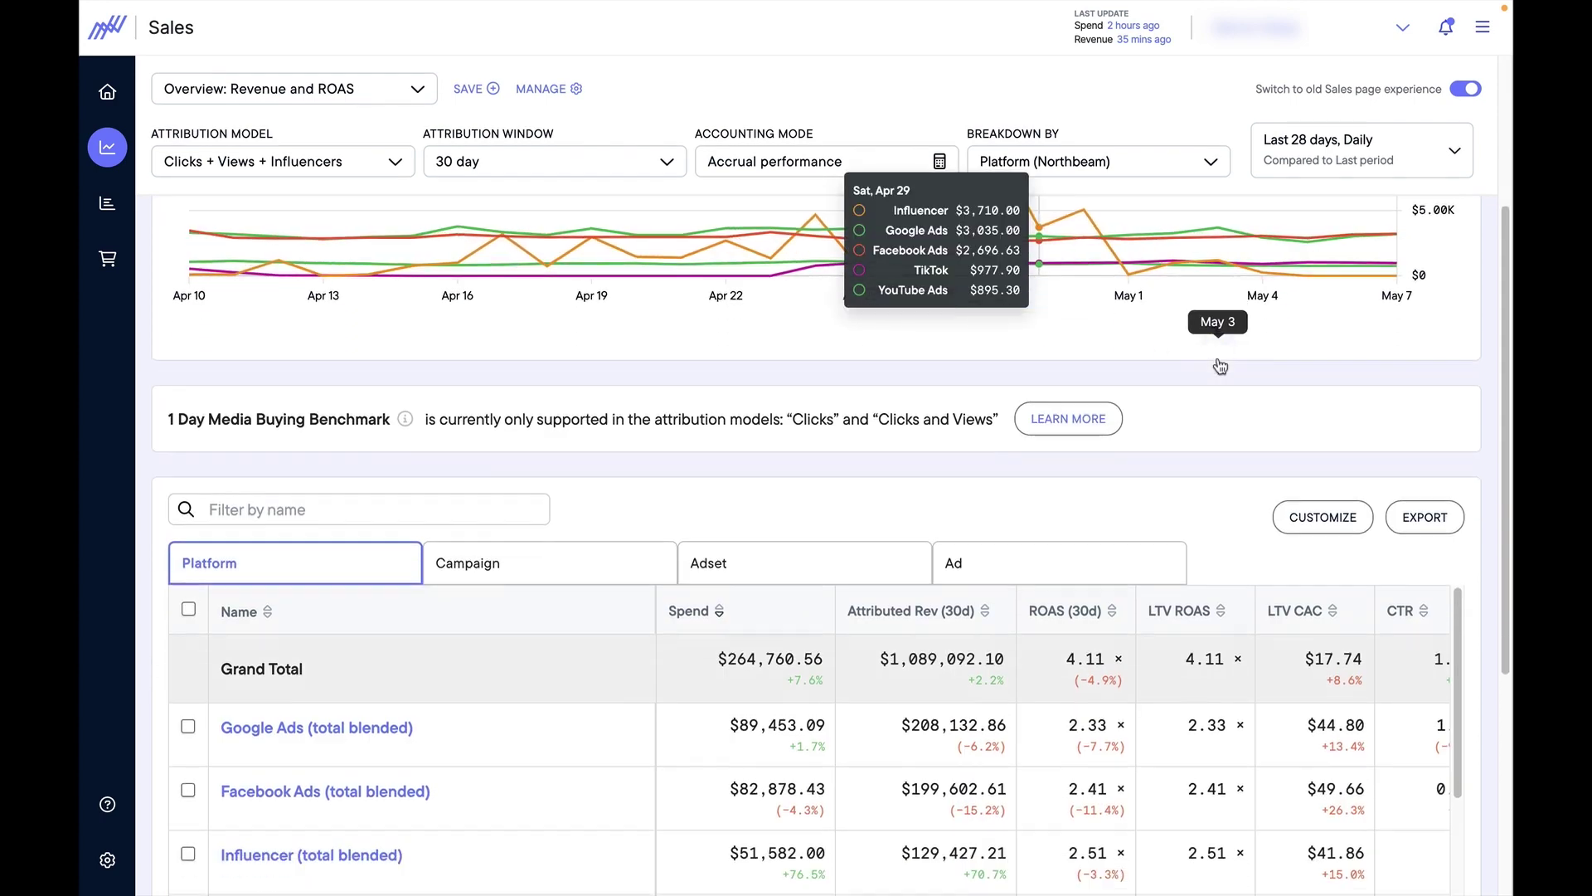
{"action": "scroll", "coordinate": [1343, 402], "scroll_direction": "down", "scroll_amount": 1}
{"action": "scroll", "coordinate": [1485, 418], "scroll_direction": "down", "scroll_amount": 3}
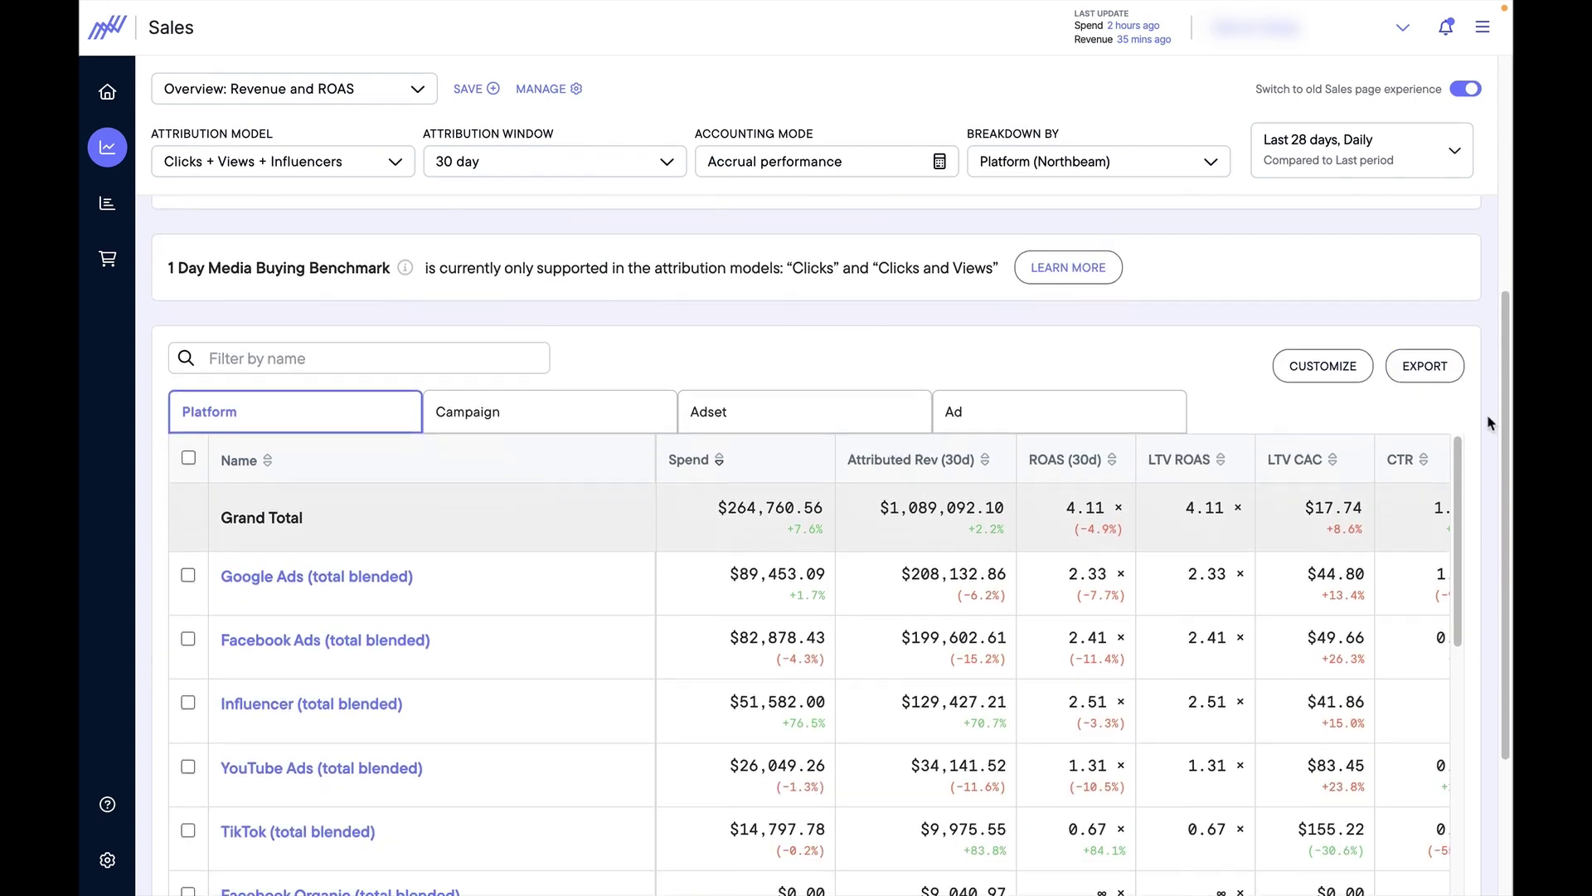
{"action": "scroll", "coordinate": [1487, 423], "scroll_direction": "down", "scroll_amount": 1}
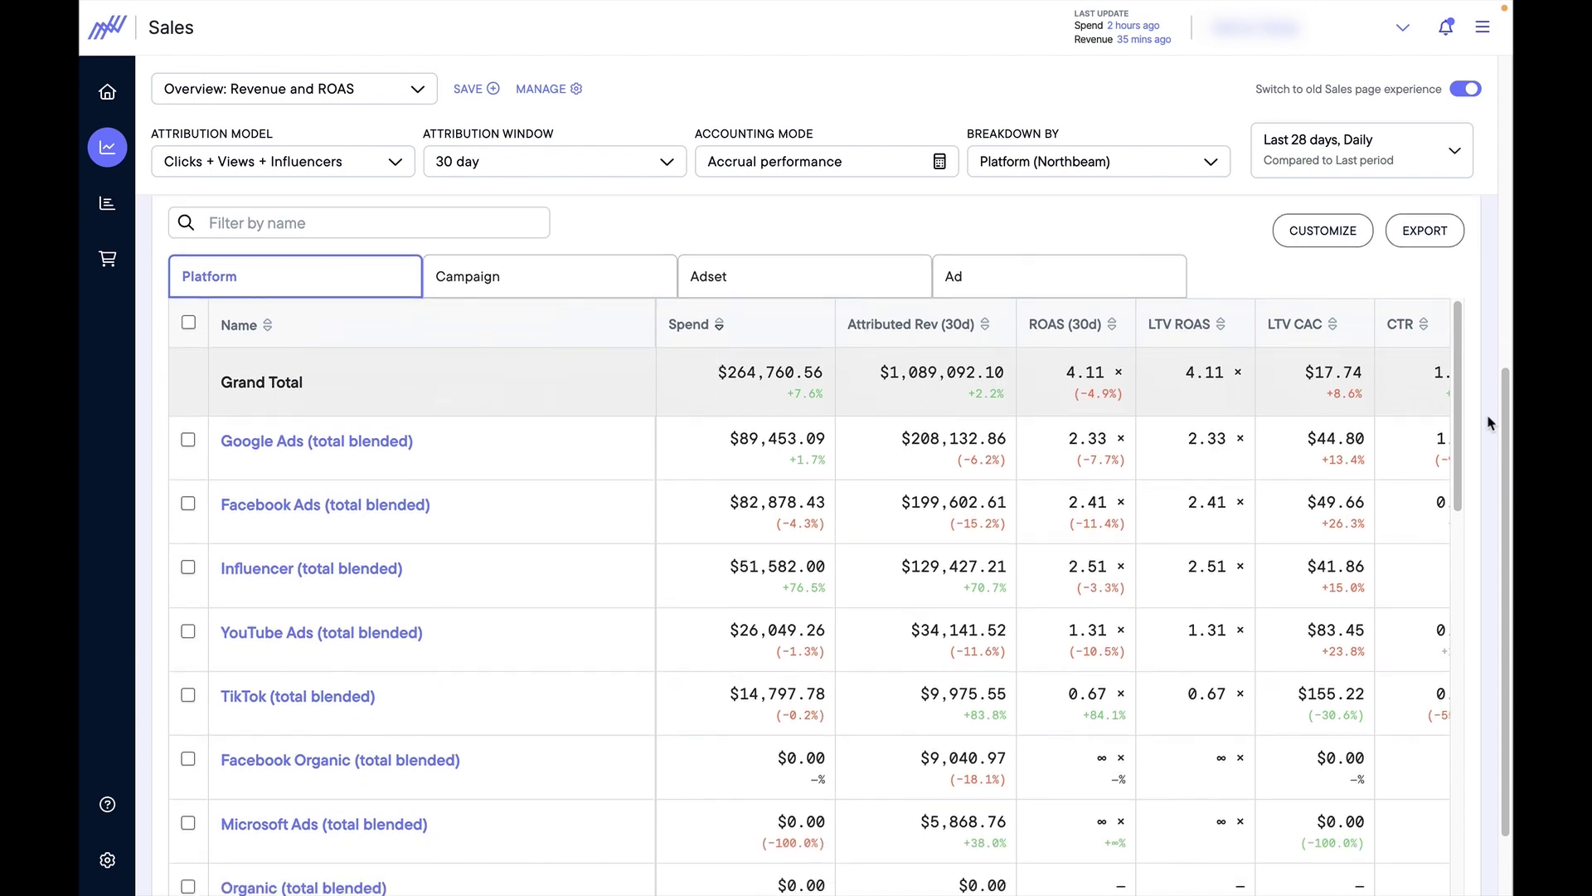
{"action": "scroll", "coordinate": [865, 477], "scroll_direction": "down", "scroll_amount": 1}
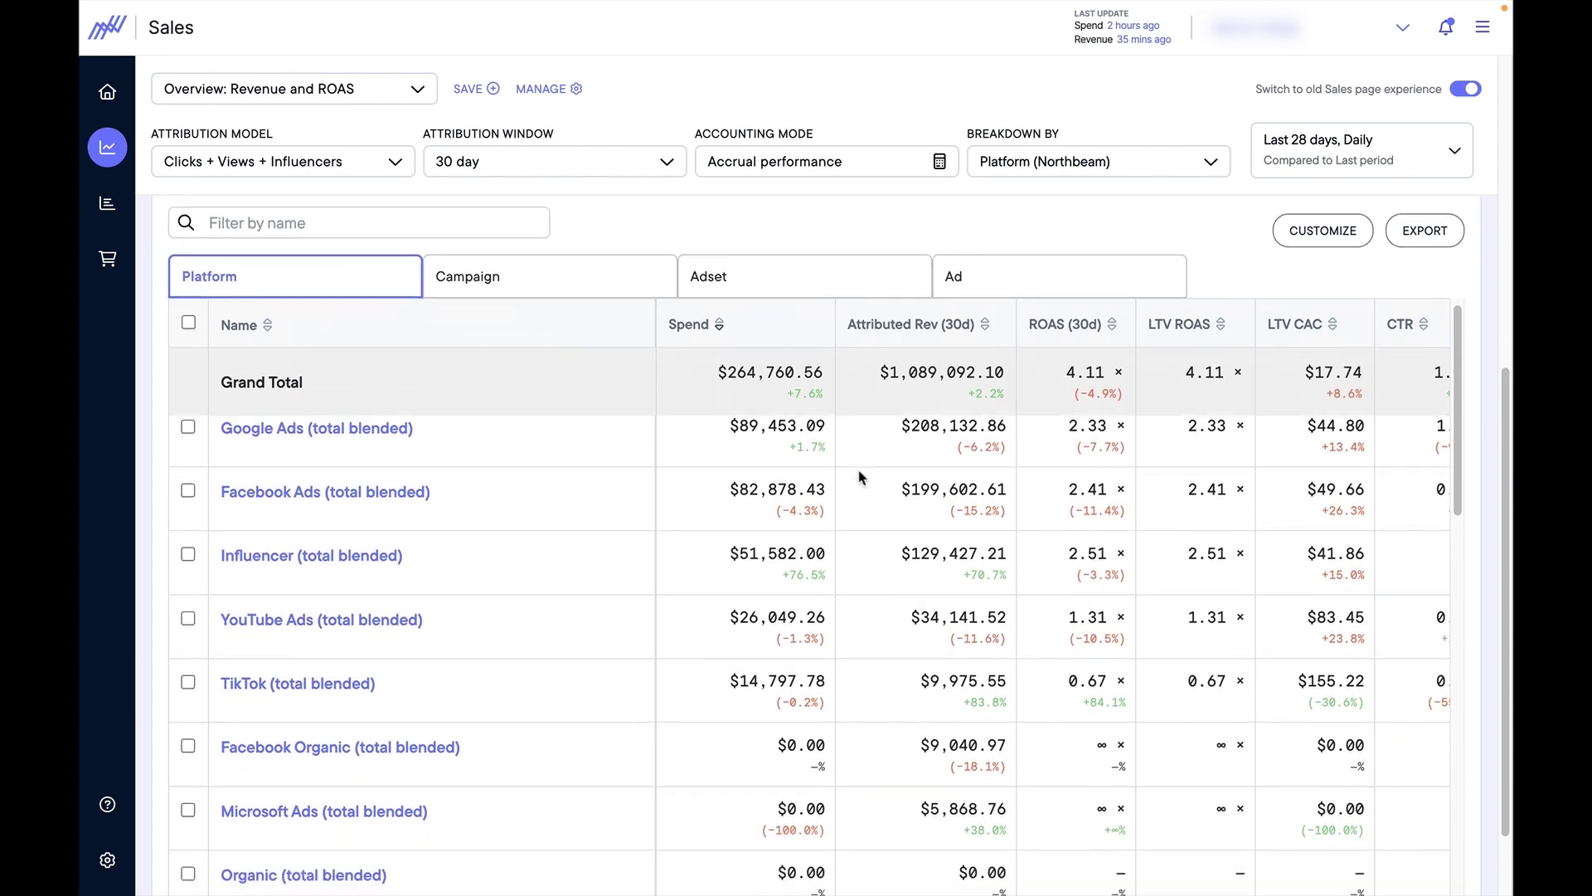
{"action": "scroll", "coordinate": [1304, 536], "scroll_direction": "up", "scroll_amount": 1}
{"action": "scroll", "coordinate": [1489, 554], "scroll_direction": "down", "scroll_amount": 1}
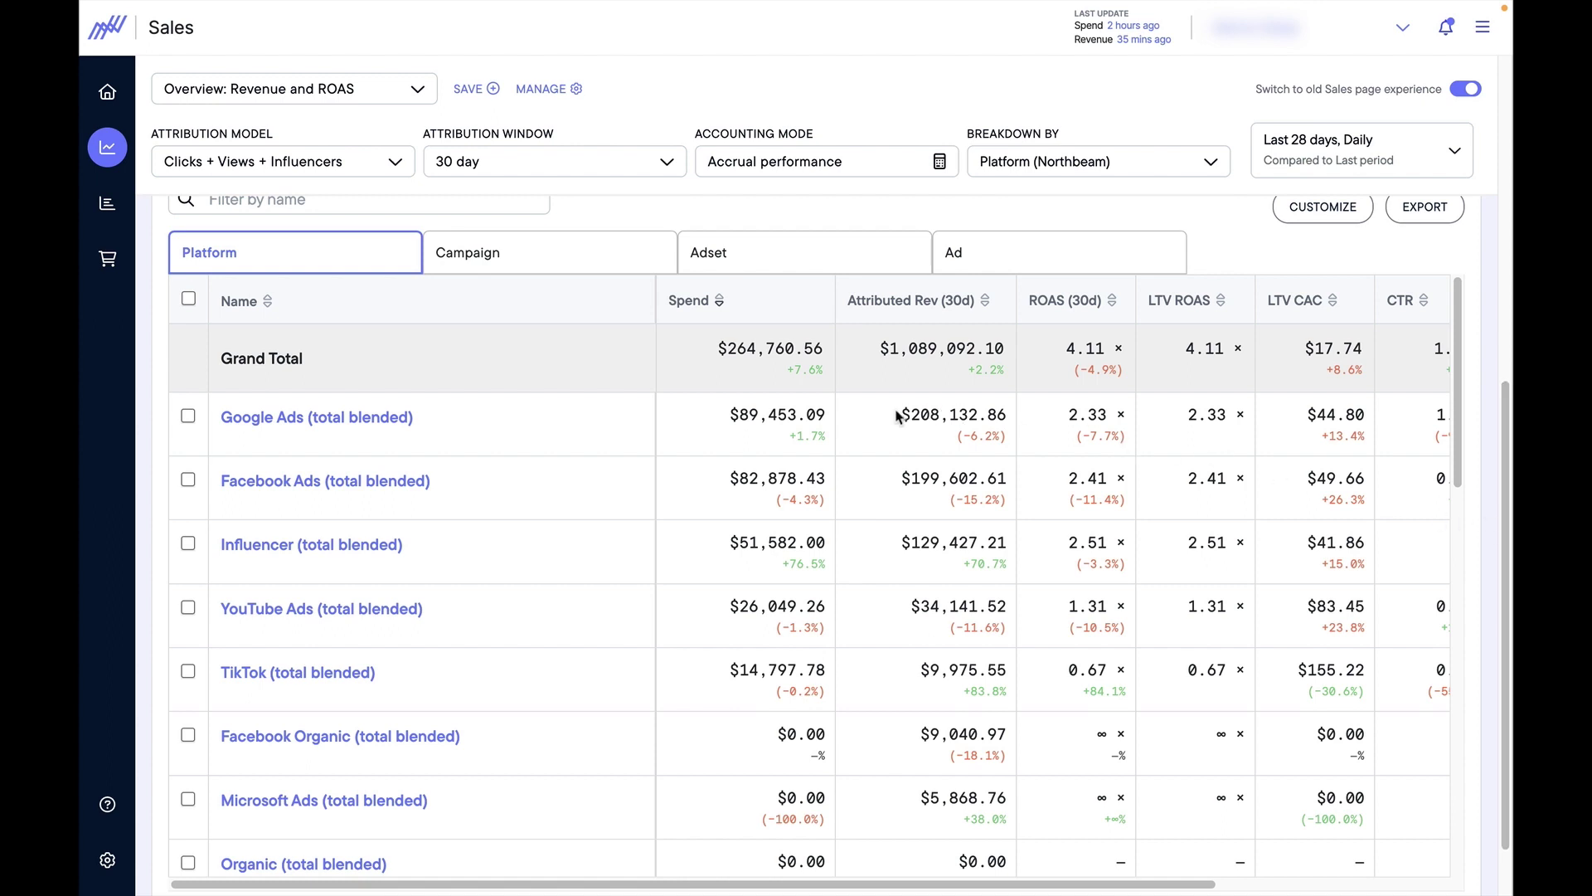
{"action": "left_click_drag", "start_coordinate": [900, 411], "coordinate": [1116, 412]}
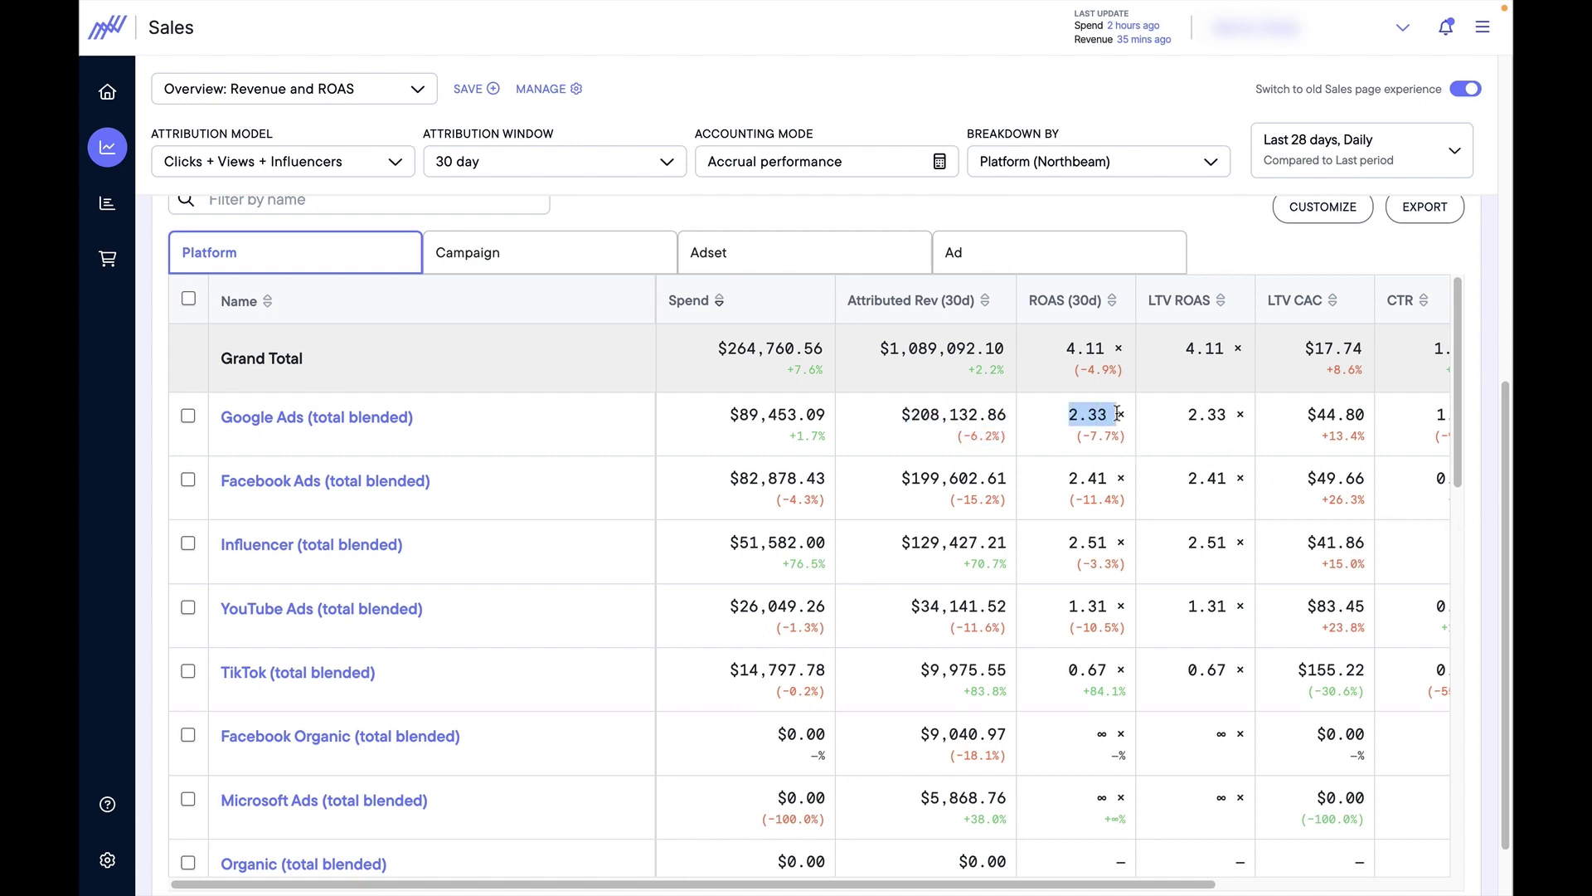
{"action": "left_click_drag", "start_coordinate": [899, 479], "coordinate": [1144, 484]}
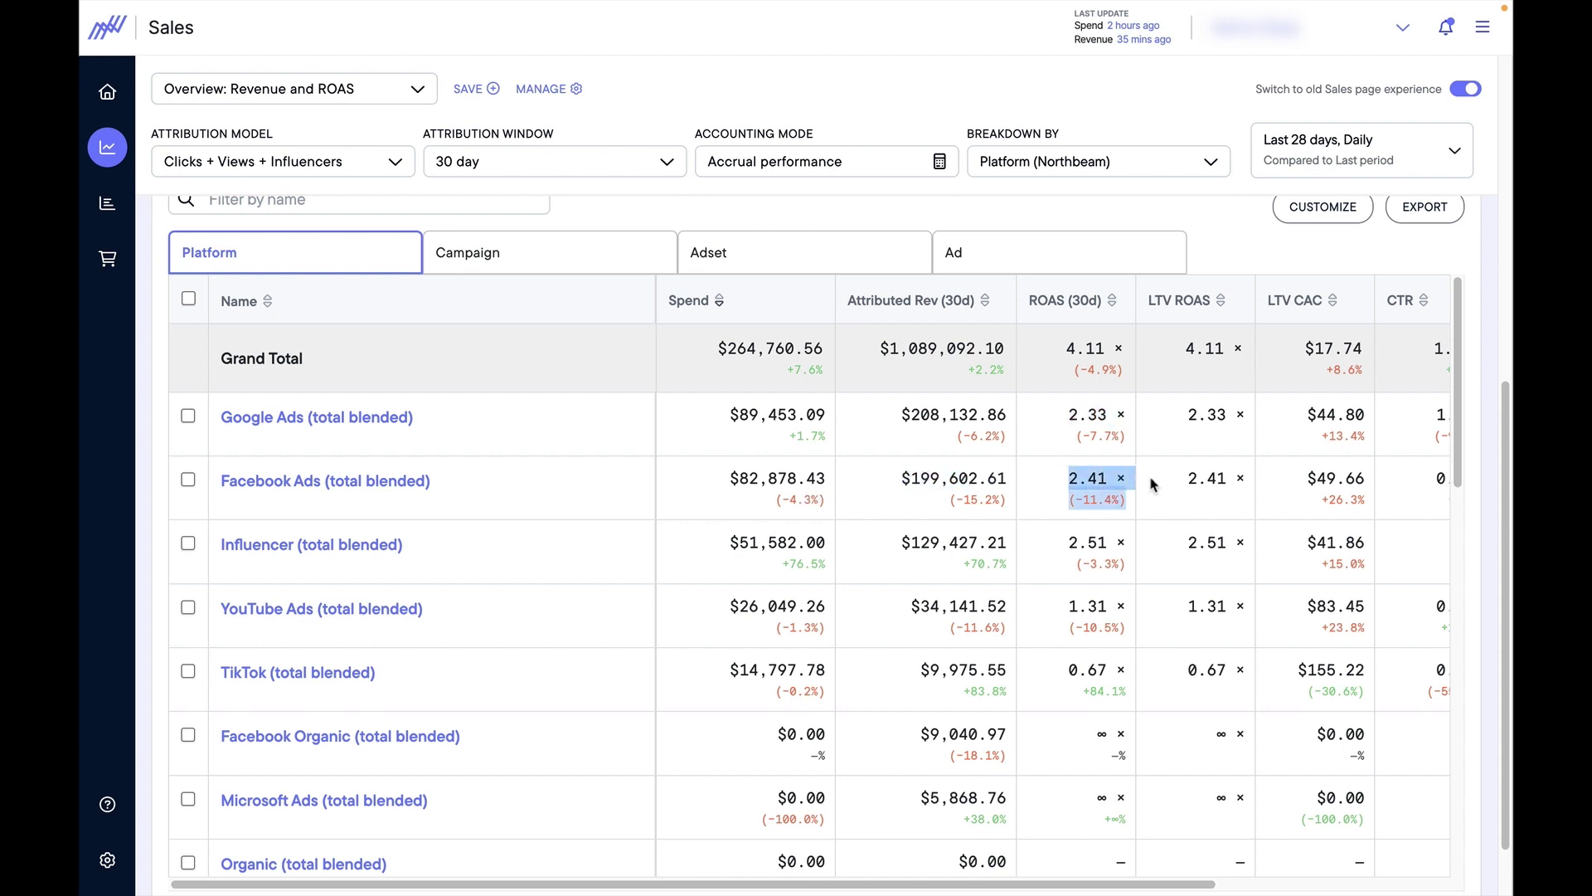
{"action": "left_click", "coordinate": [1144, 483]}
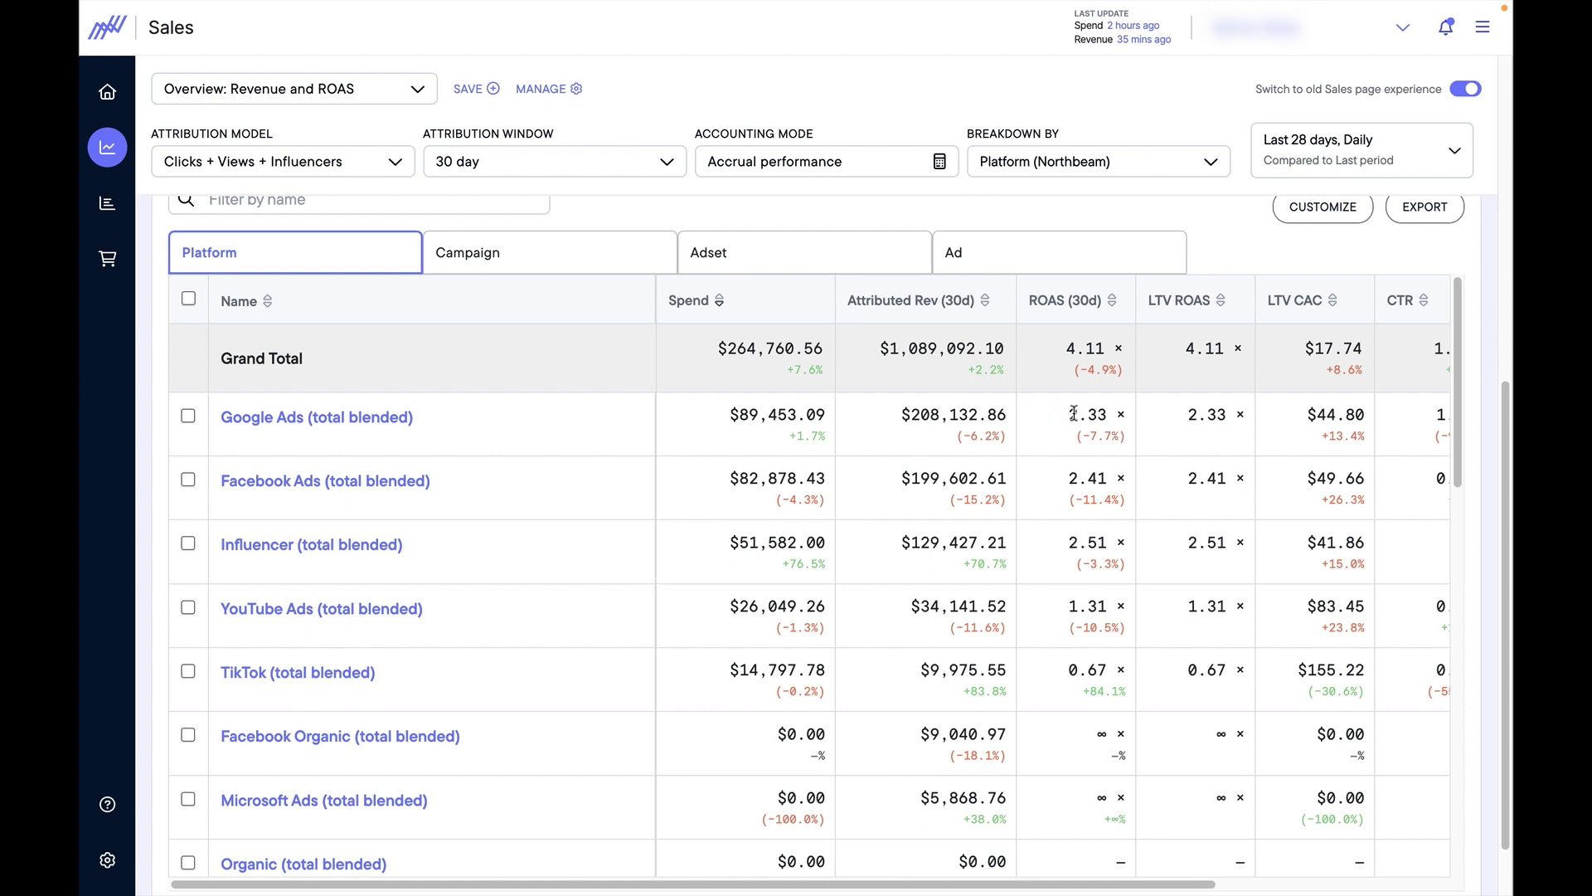
{"action": "left_click_drag", "start_coordinate": [1067, 413], "coordinate": [1125, 406]}
{"action": "left_click", "coordinate": [1129, 464]}
{"action": "left_click_drag", "start_coordinate": [1068, 414], "coordinate": [1109, 410]}
{"action": "left_click", "coordinate": [1068, 420]}
{"action": "double_click", "coordinate": [1069, 415]}
{"action": "left_click", "coordinate": [1064, 433]}
{"action": "left_click_drag", "start_coordinate": [1068, 414], "coordinate": [1125, 414]}
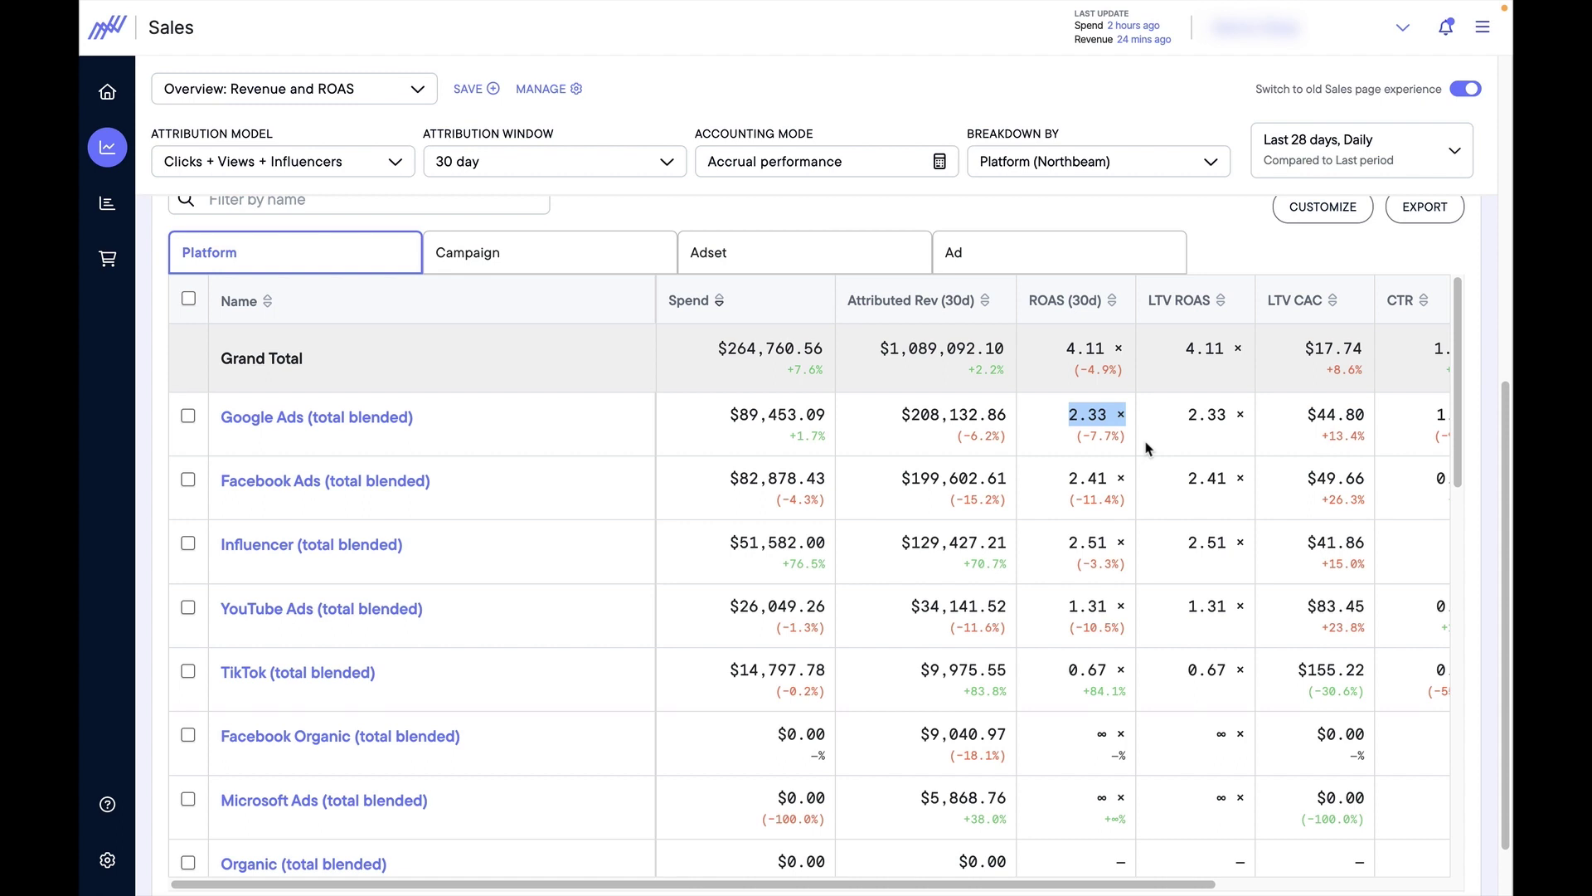
{"action": "left_click", "coordinate": [1092, 430]}
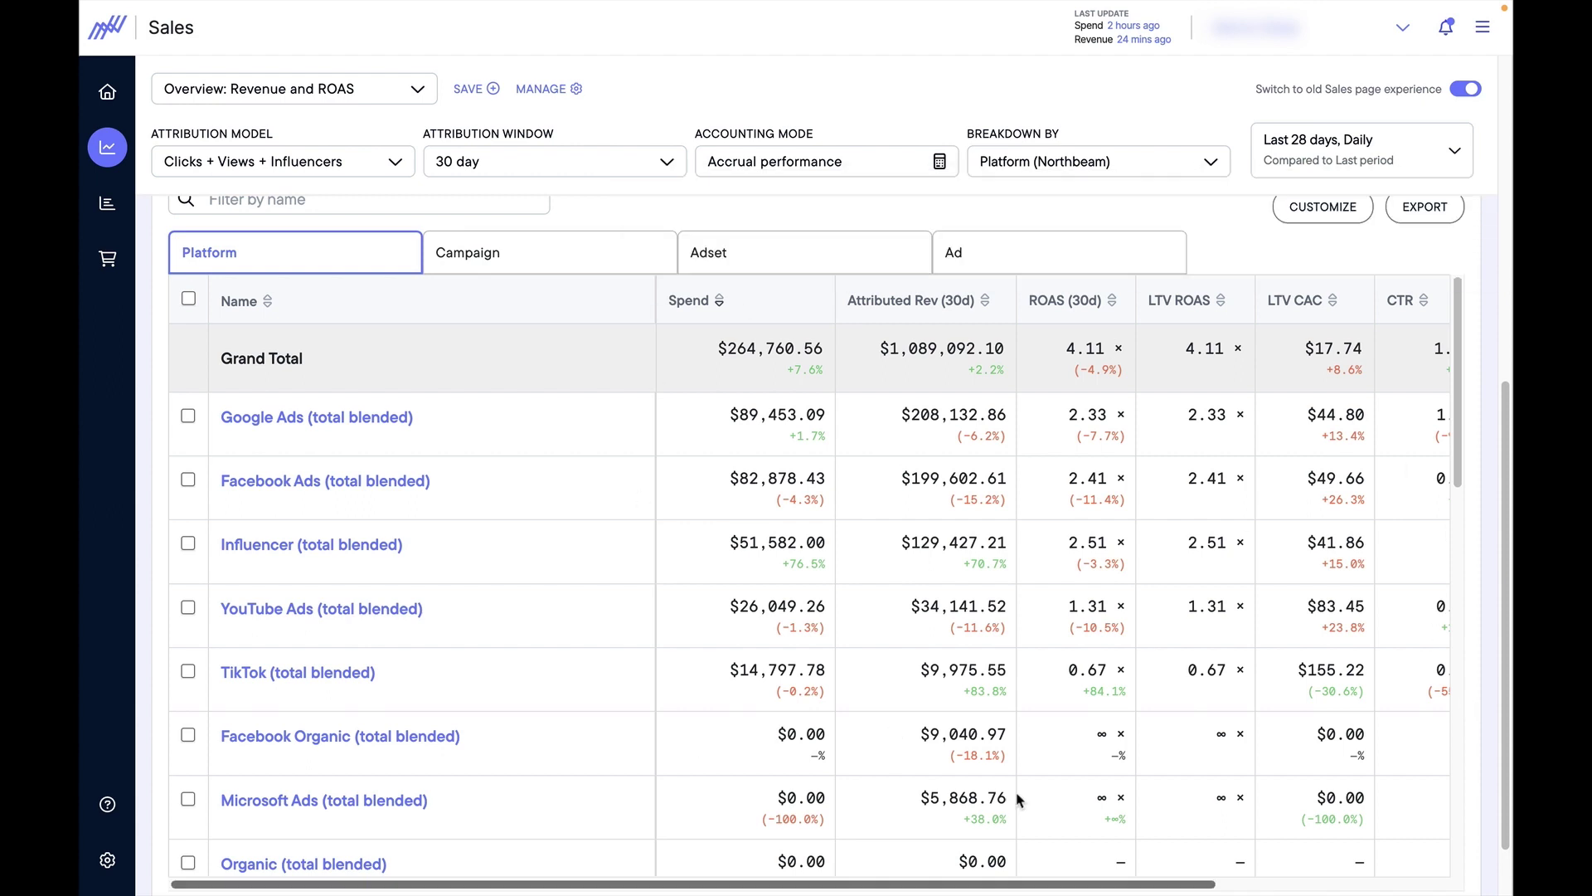
{"action": "mouse_move", "coordinate": [1088, 311]}
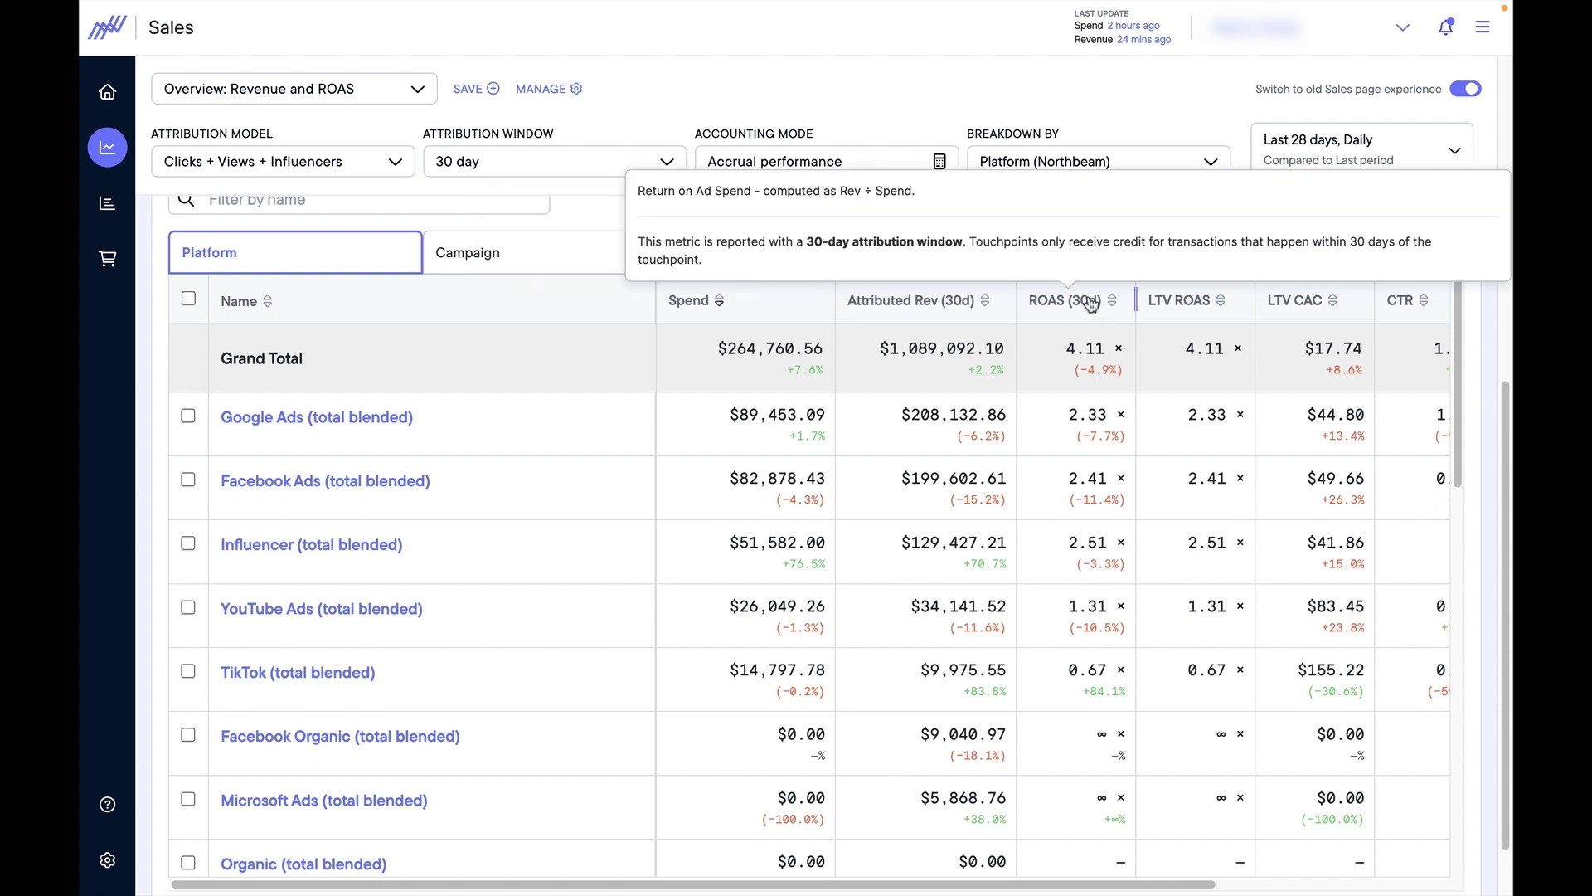